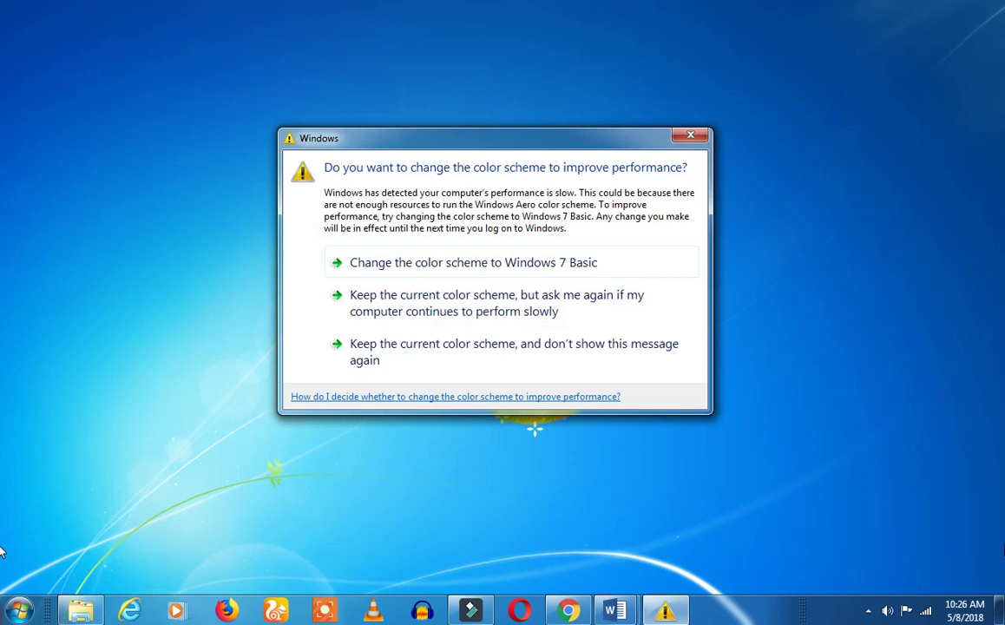
# Keep the current color scheme and suppress that prompt, and open the page for adding new plugins in the Chrome WordPress dashboard.
pyautogui.click(546, 356)
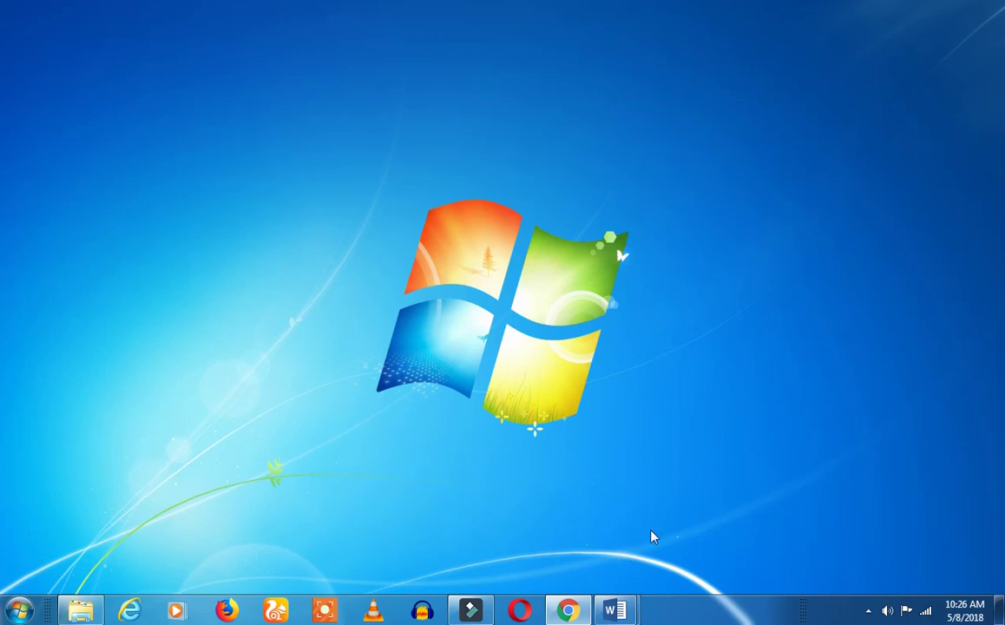
pyautogui.click(577, 612)
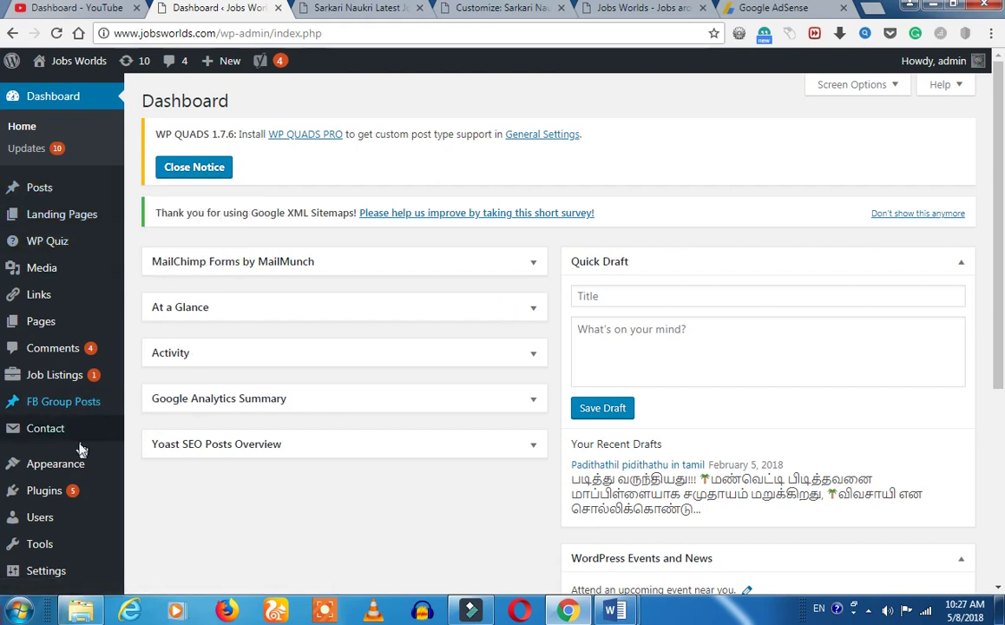
pyautogui.moveTo(67, 486)
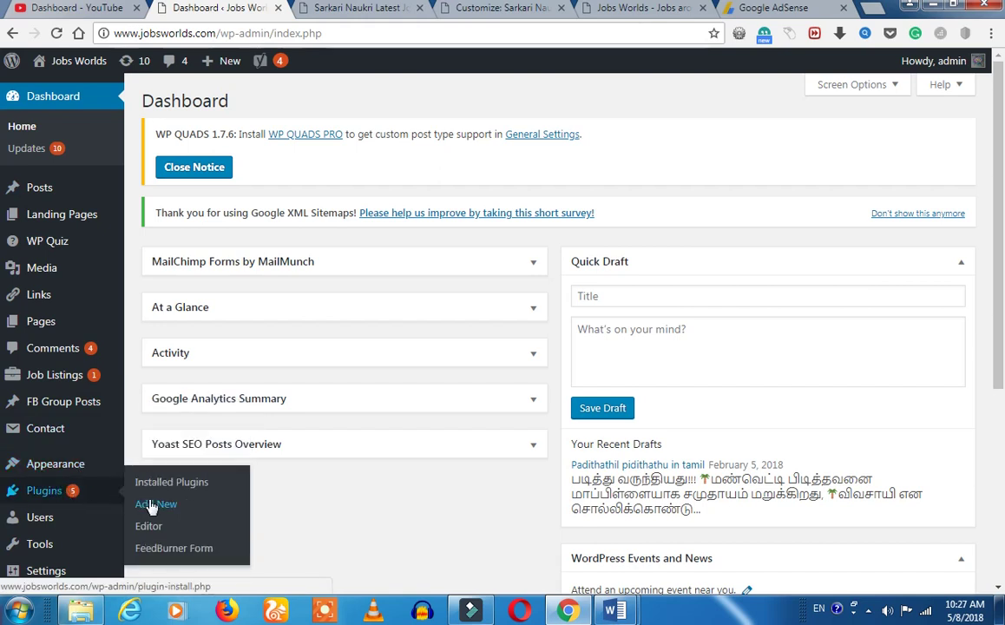
pyautogui.click(154, 506)
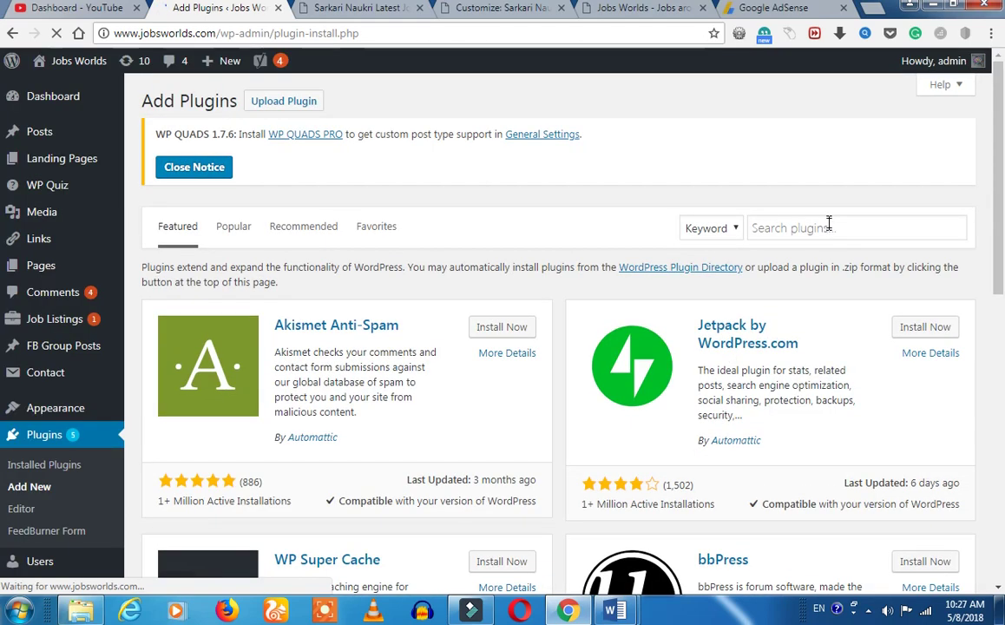
# Search the plugin directory for "adsense in post".
pyautogui.click(830, 229)
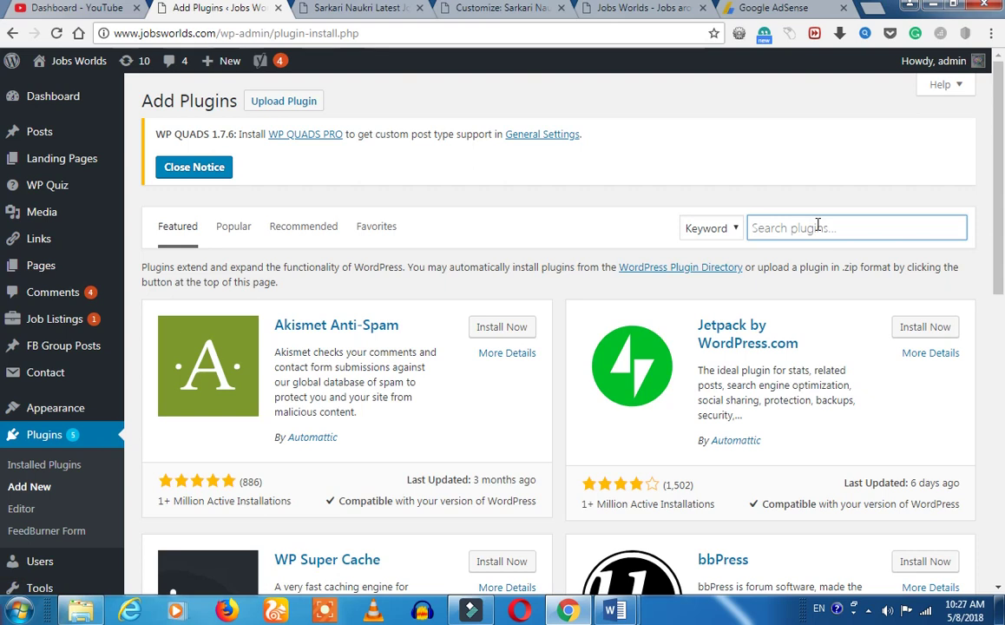
pyautogui.write('adsense in post')
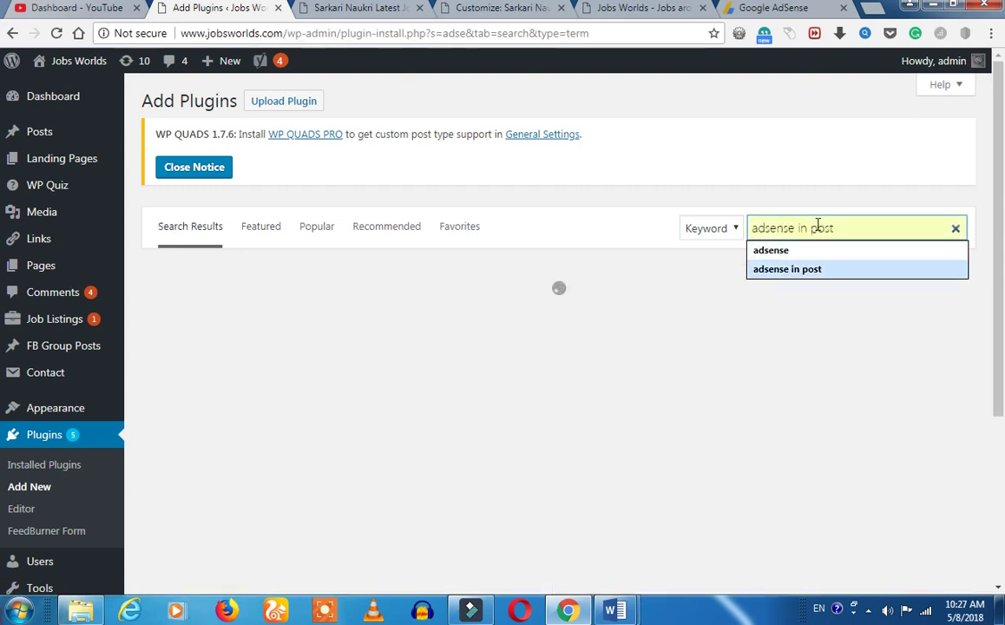
pyautogui.press('Return')
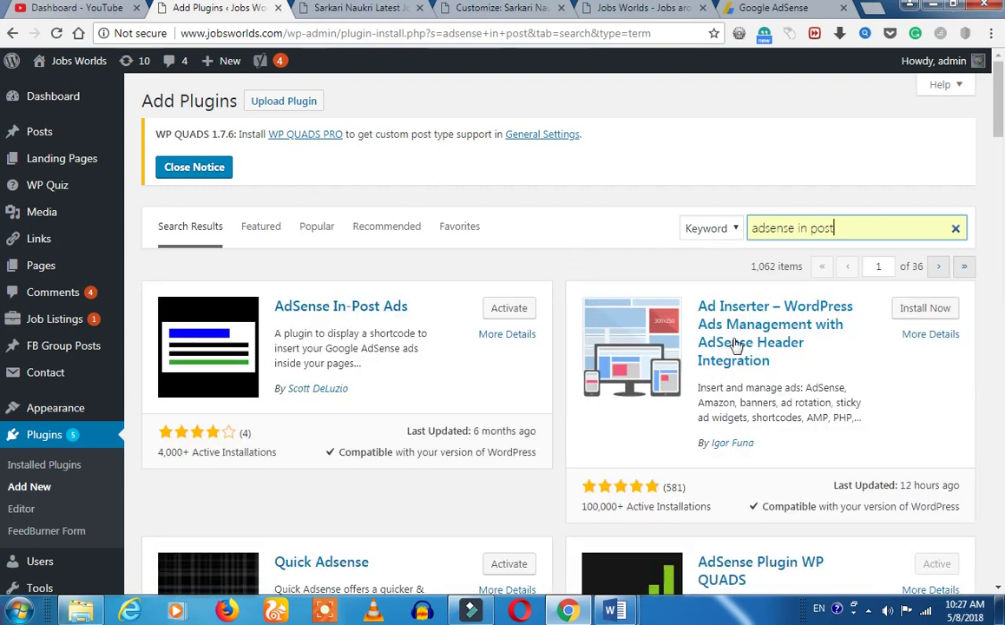
# Install and activate the WP Simple Adsense Insertion plugin, and dismiss the activation notice.
pyautogui.scroll(-3, 518, 393)
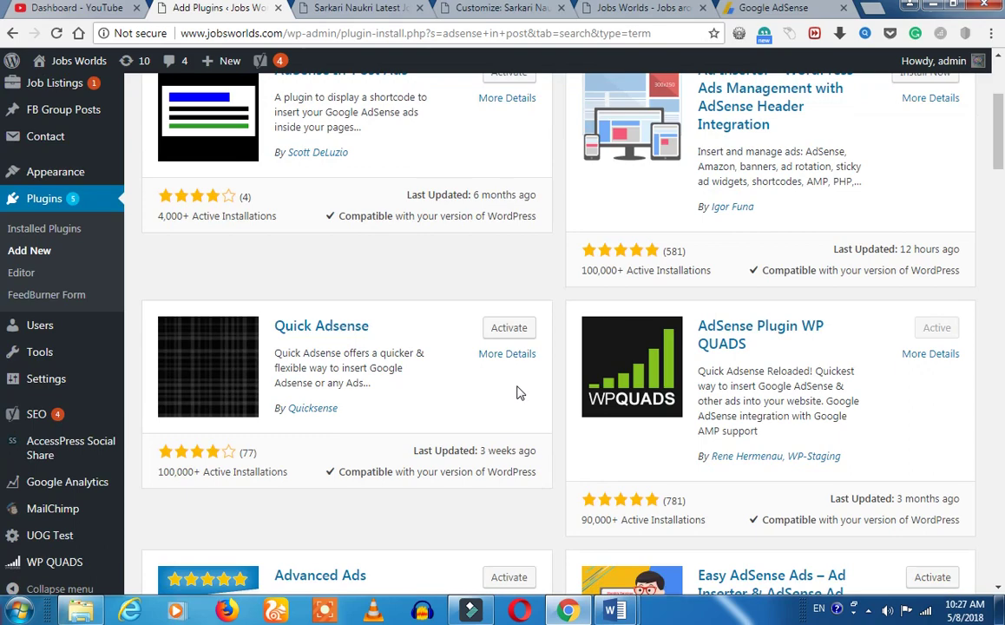
pyautogui.scroll(-8, 519, 394)
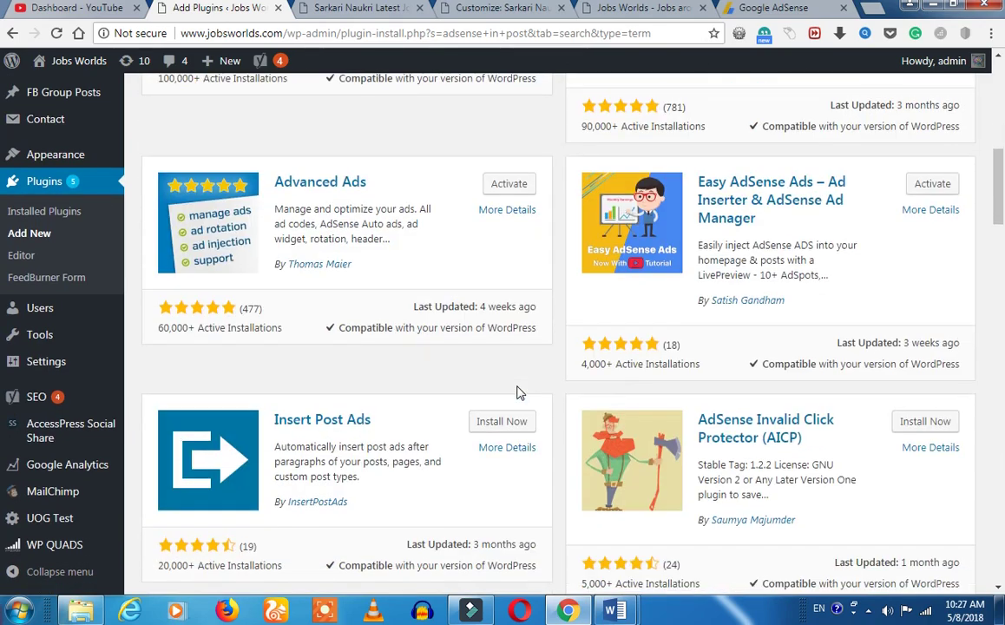
pyautogui.scroll(-8, 519, 393)
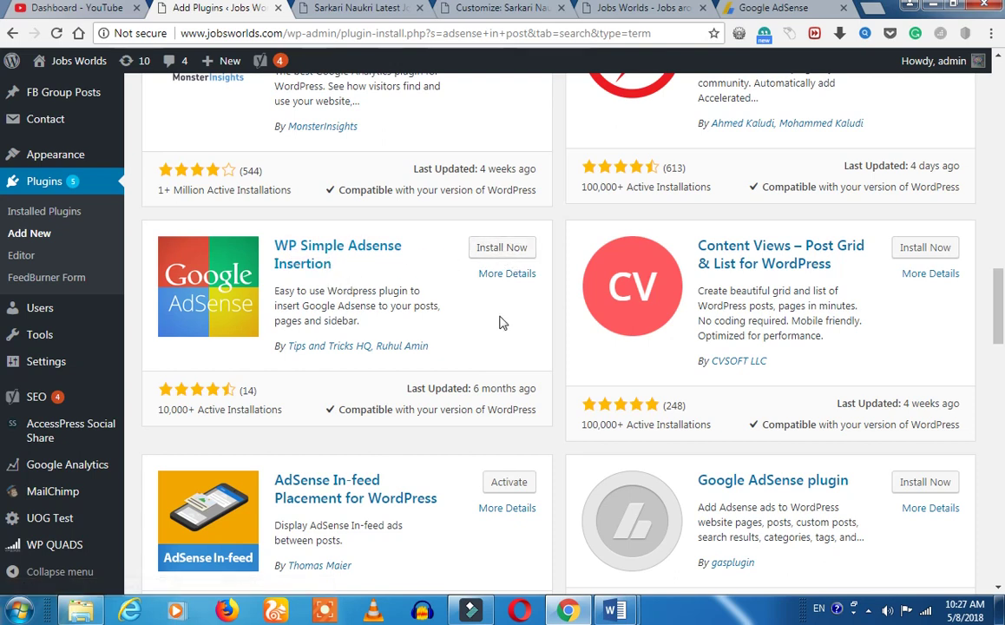
pyautogui.click(503, 247)
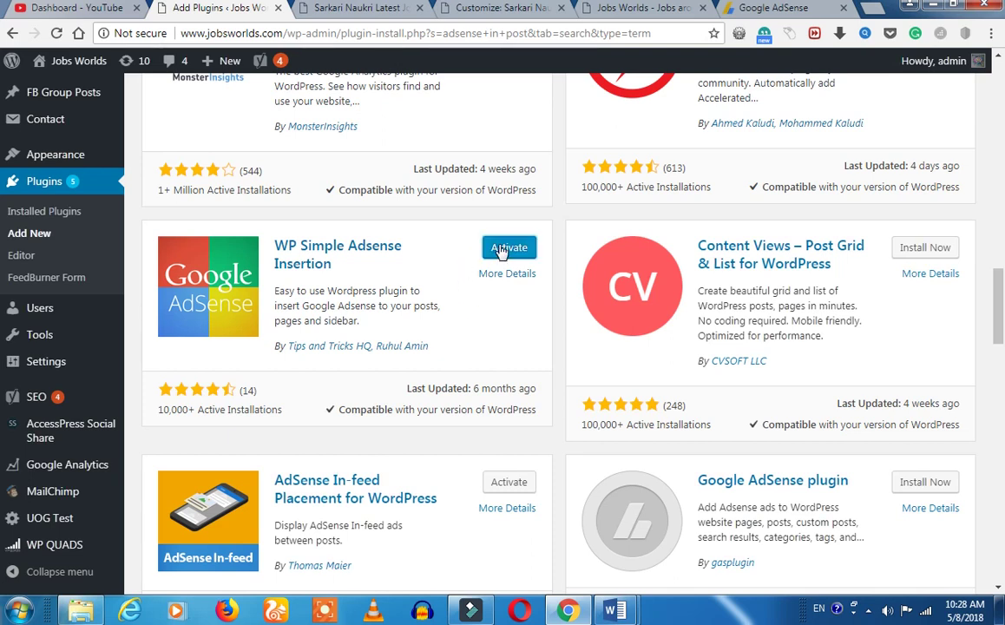
pyautogui.click(501, 251)
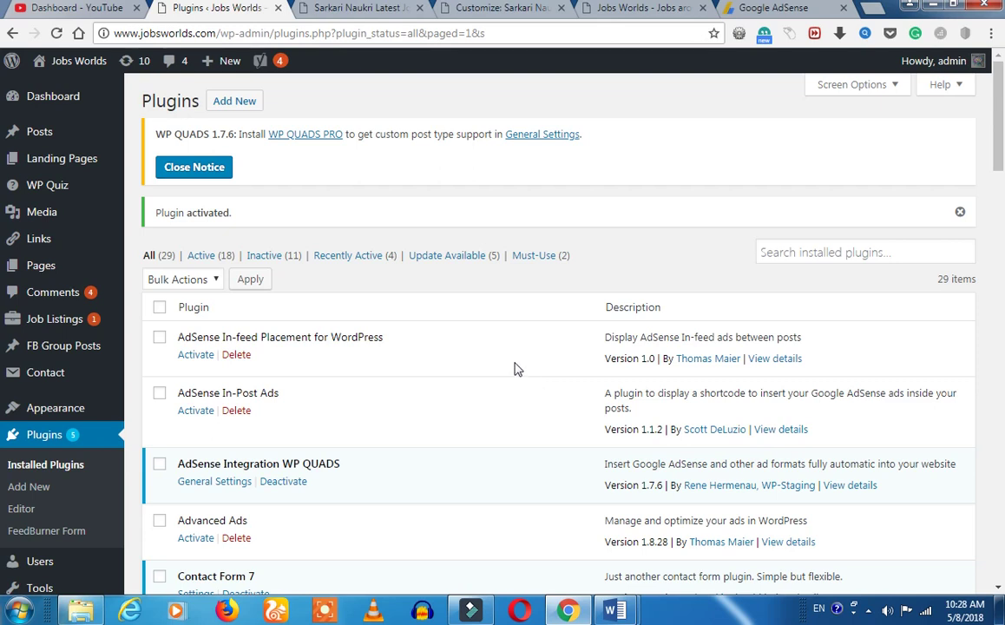
pyautogui.click(960, 212)
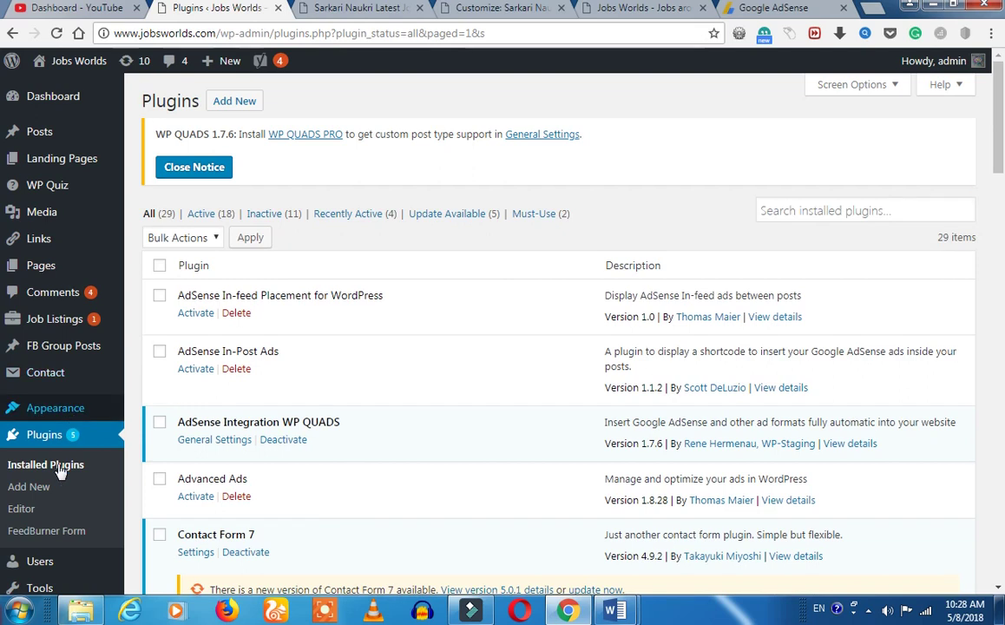
# Search the plugin directory for "easy content adder" and activate the Easy Content Adder plugin.
pyautogui.click(226, 102)
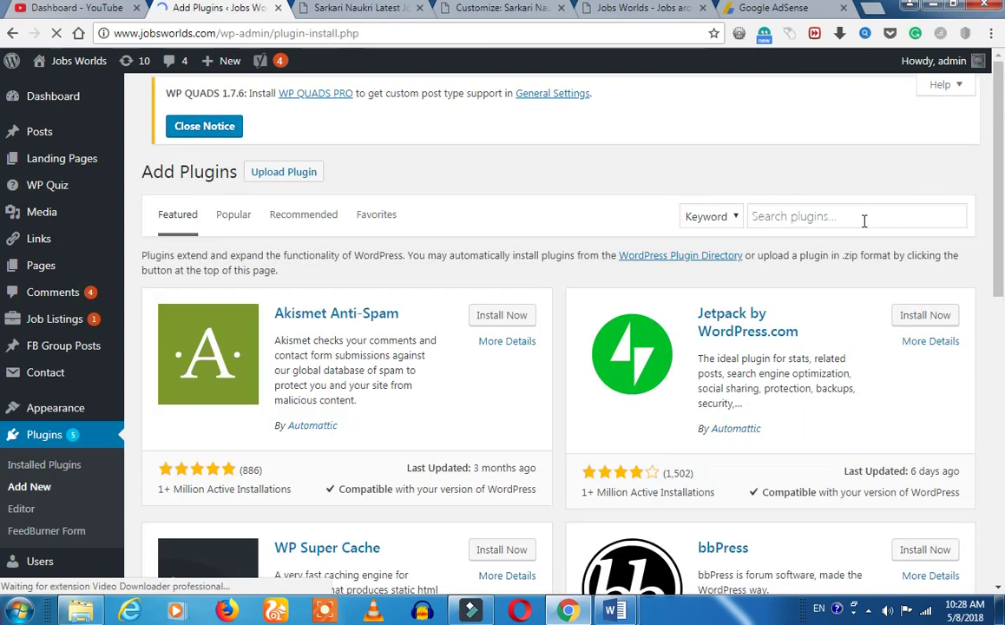
pyautogui.click(863, 220)
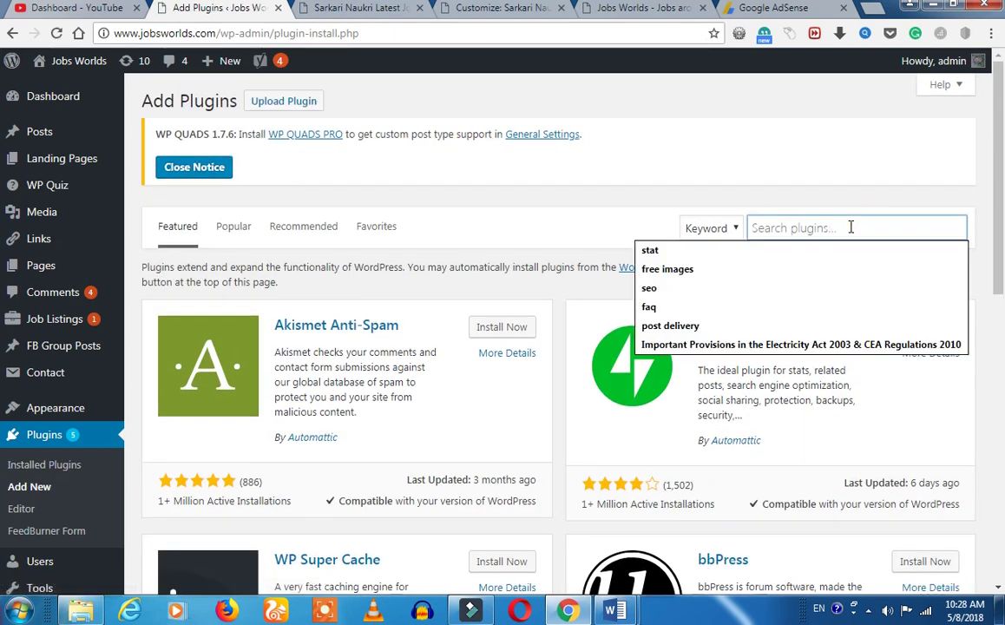
pyautogui.write('easy')
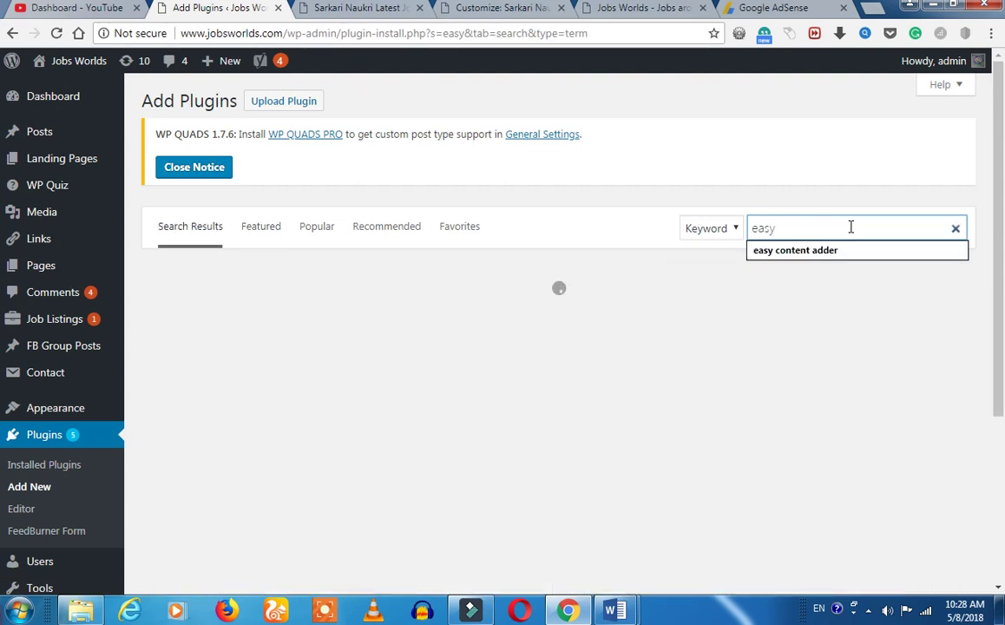
pyautogui.press('Down')
pyautogui.press('Return')
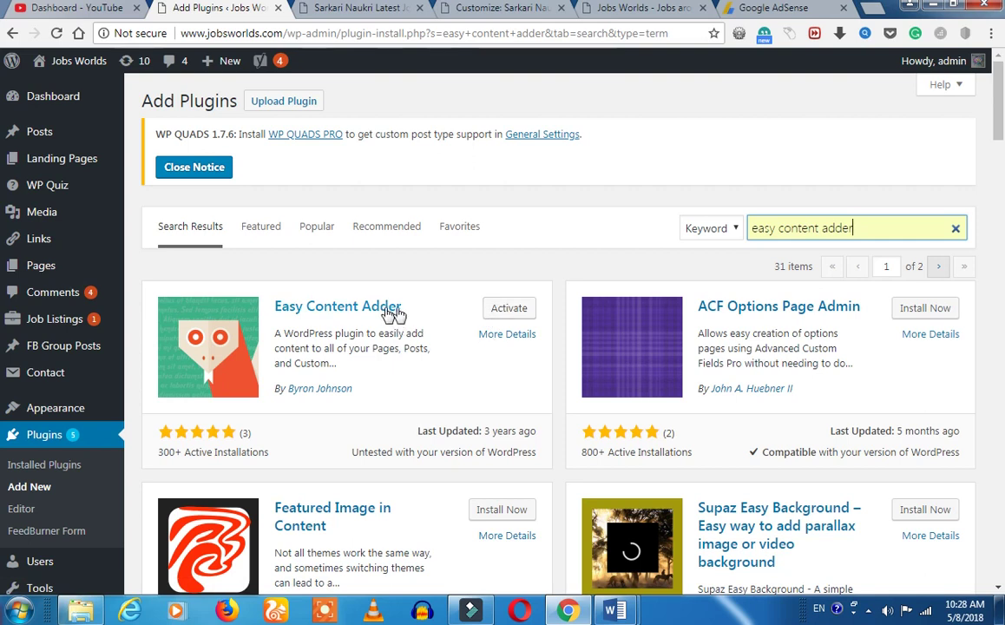
pyautogui.click(512, 310)
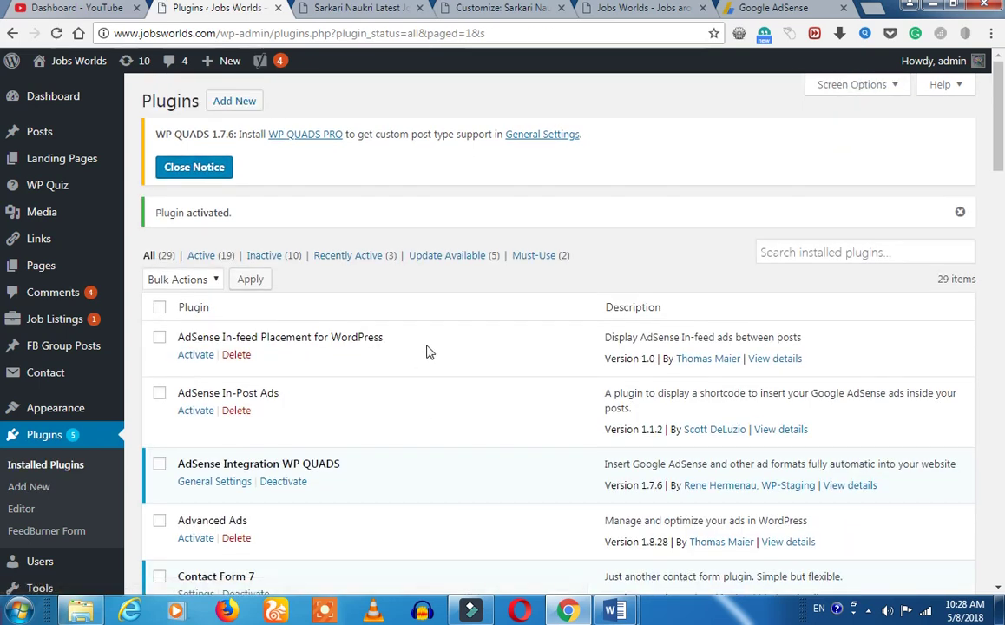
# Open the Adsense Insertion settings page of the newly activated AdSense plugin.
pyautogui.scroll(-3, 426, 351)
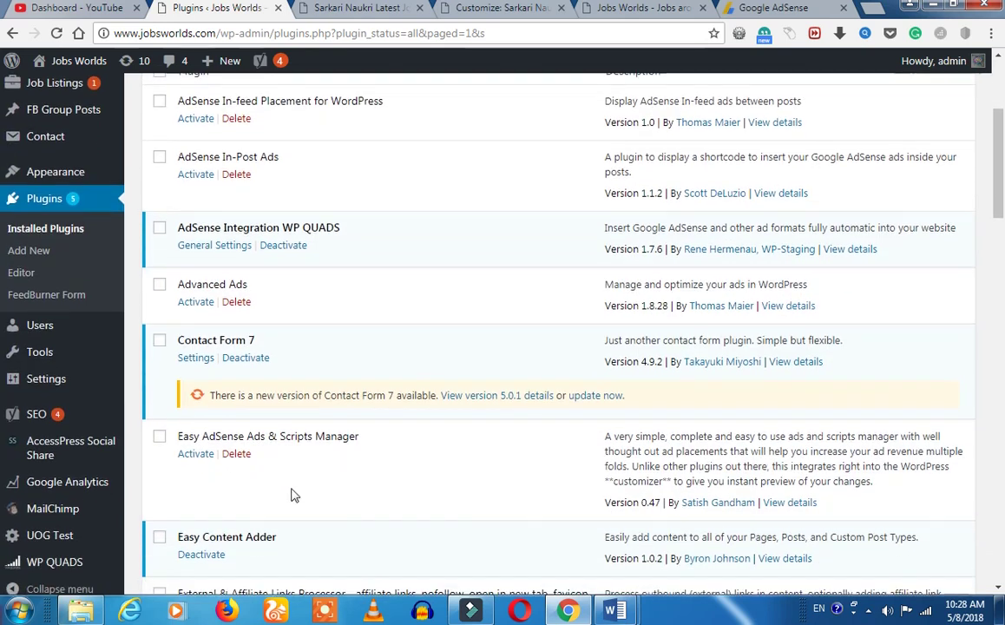
pyautogui.scroll(1, 201, 467)
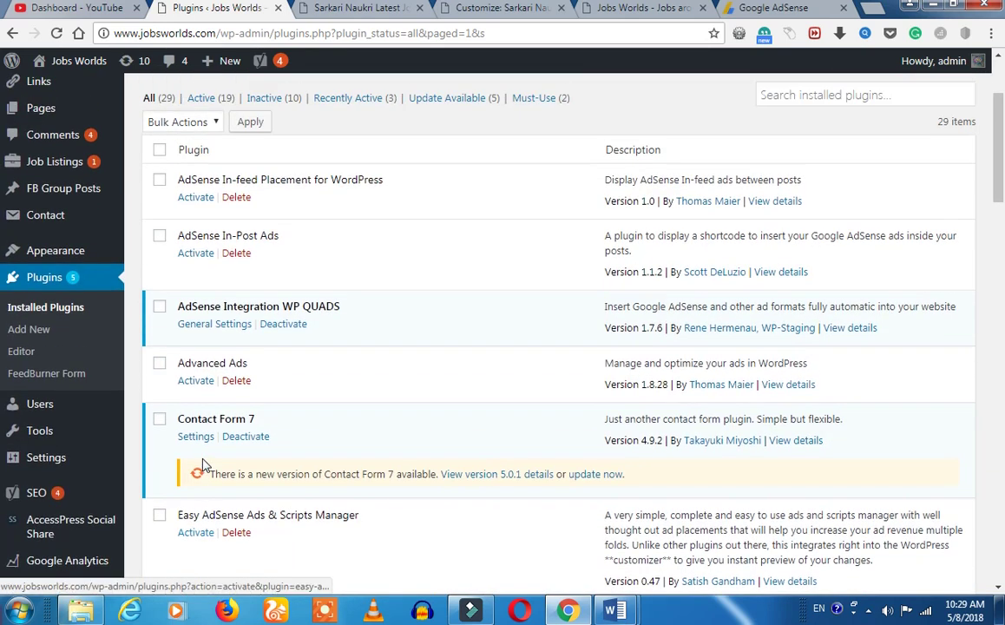
pyautogui.moveTo(71, 458)
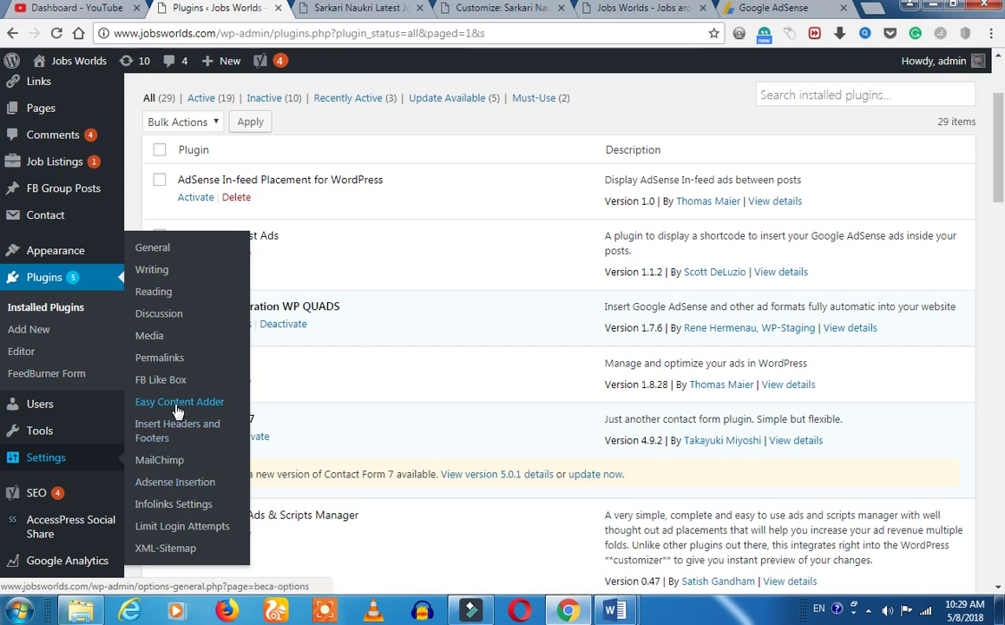
pyautogui.click(168, 488)
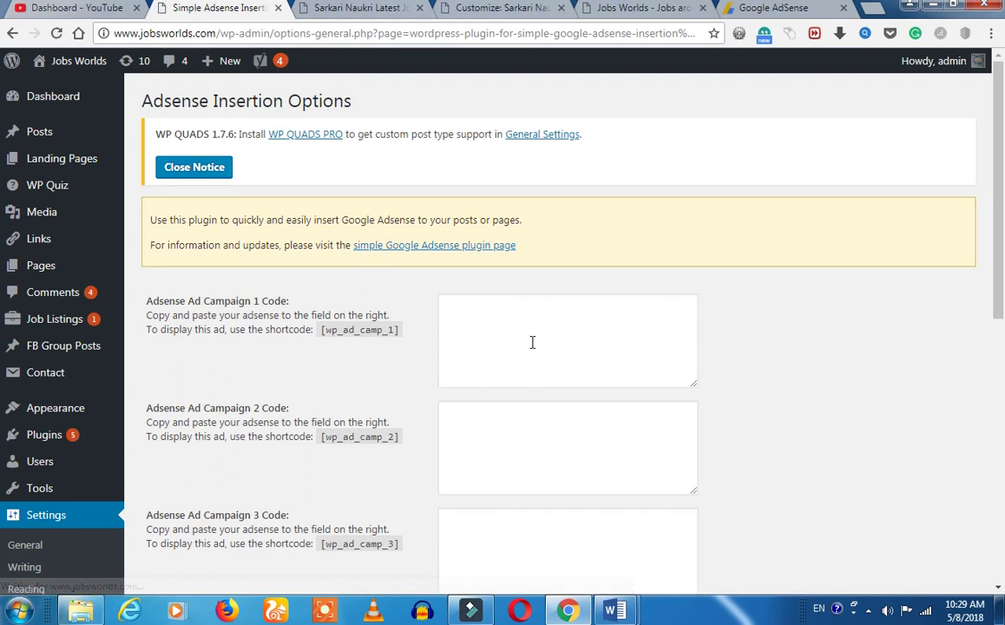
# Examine the ad campaign code fields and shortcodes, and read where the In-article Ad Code is placed in posts.
pyautogui.scroll(-6, 408, 415)
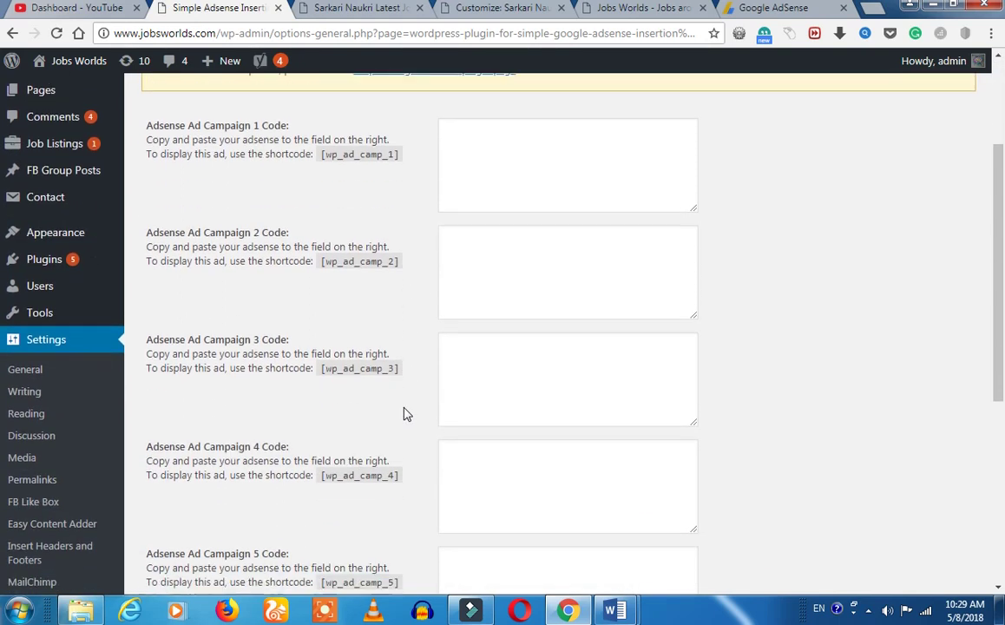
pyautogui.scroll(6, 404, 414)
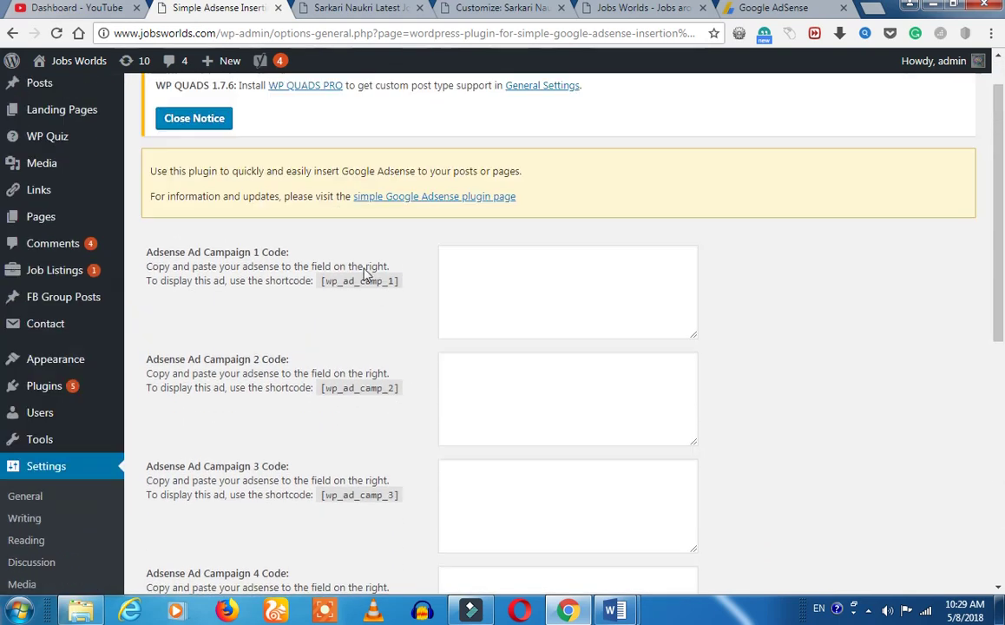
pyautogui.scroll(-6, 361, 397)
pyautogui.scroll(-2, 362, 382)
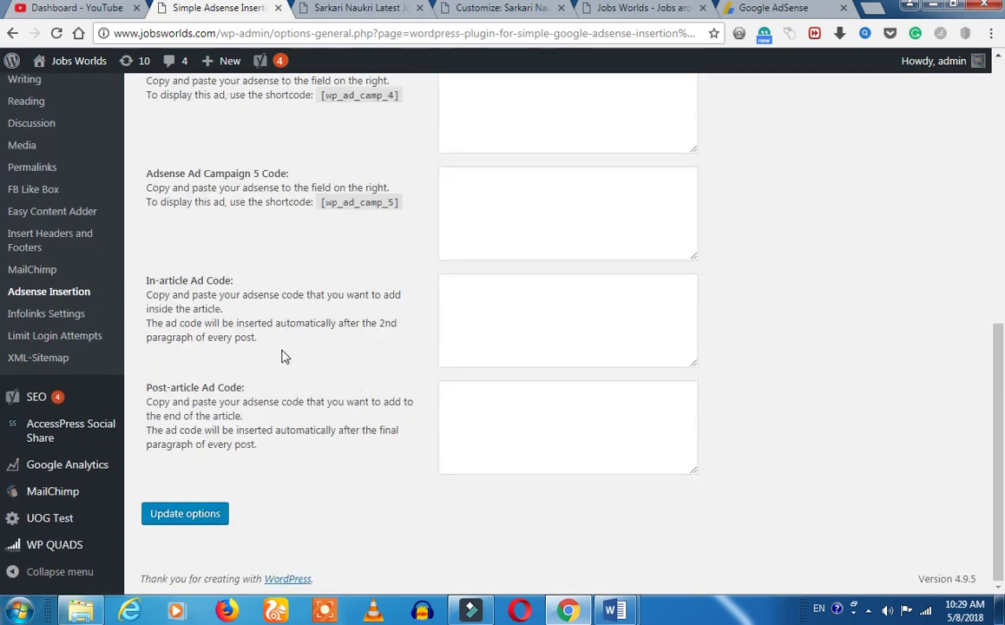
pyautogui.moveTo(267, 348); pyautogui.dragTo(146, 279)
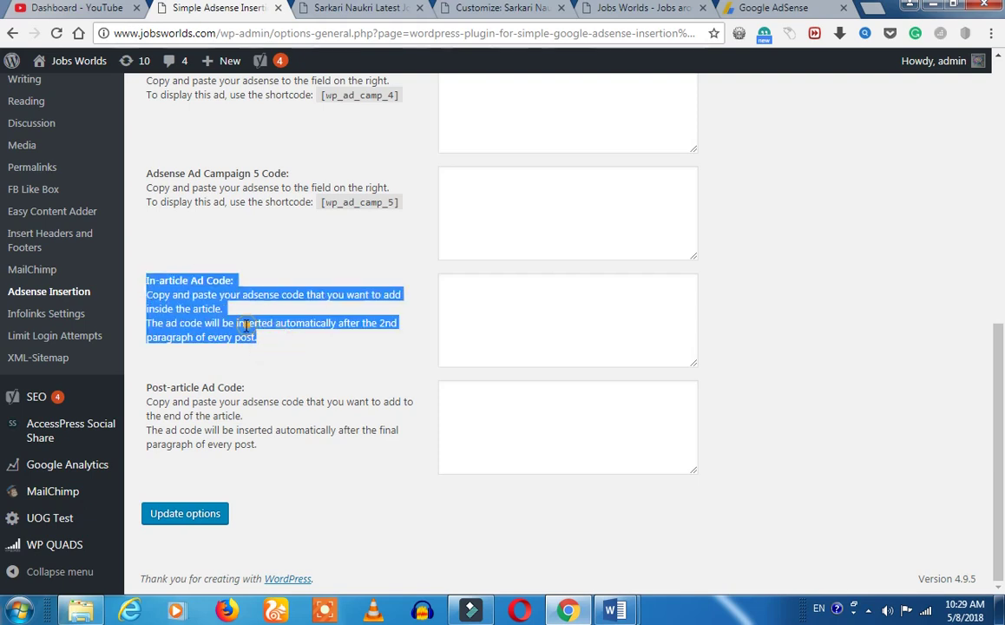
pyautogui.click(253, 366)
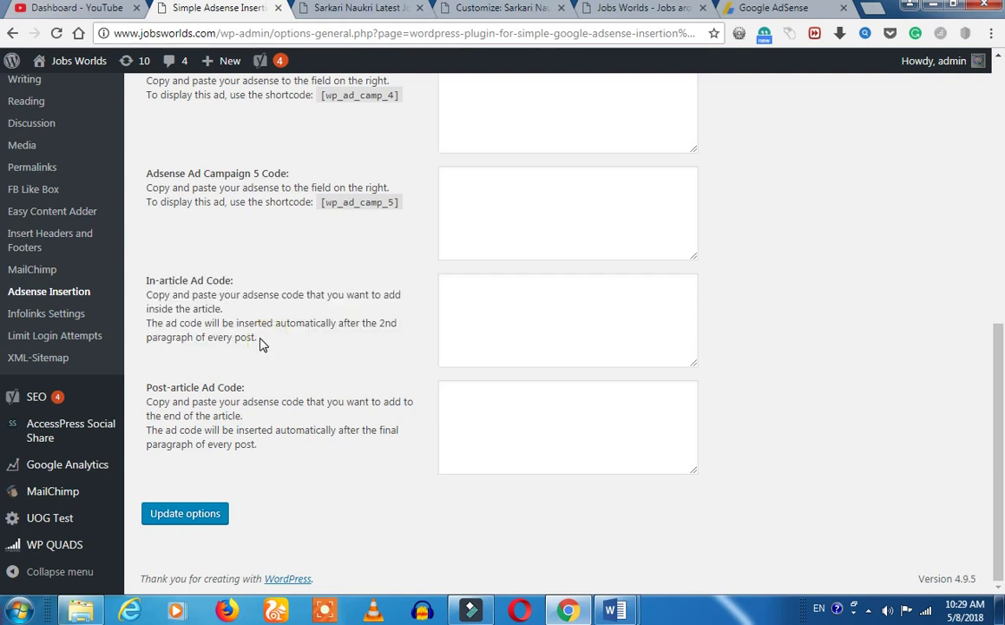
pyautogui.moveTo(378, 322); pyautogui.dragTo(260, 340)
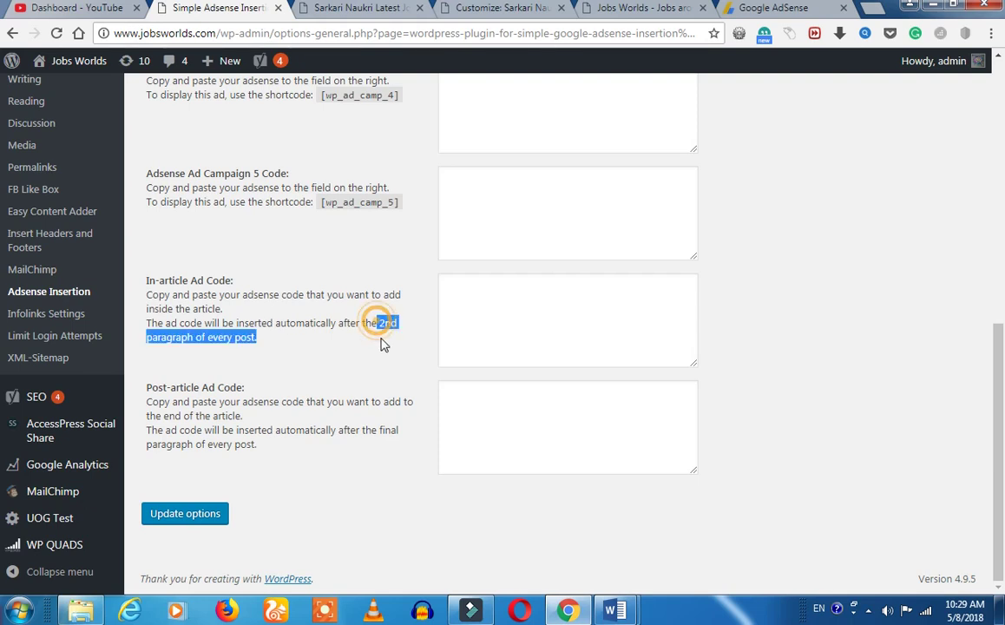
pyautogui.click(266, 343)
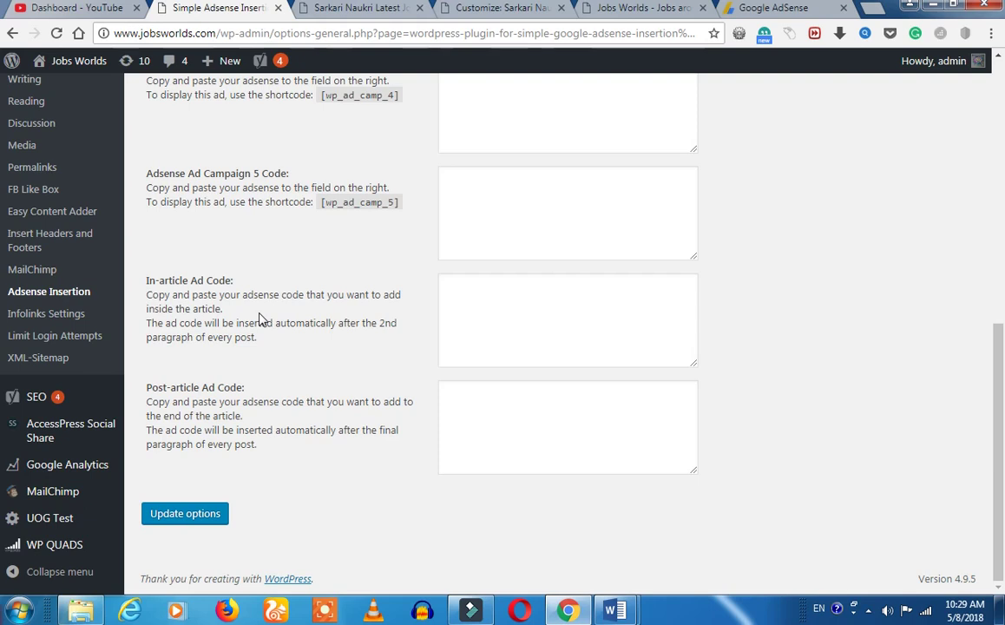
pyautogui.click(364, 7)
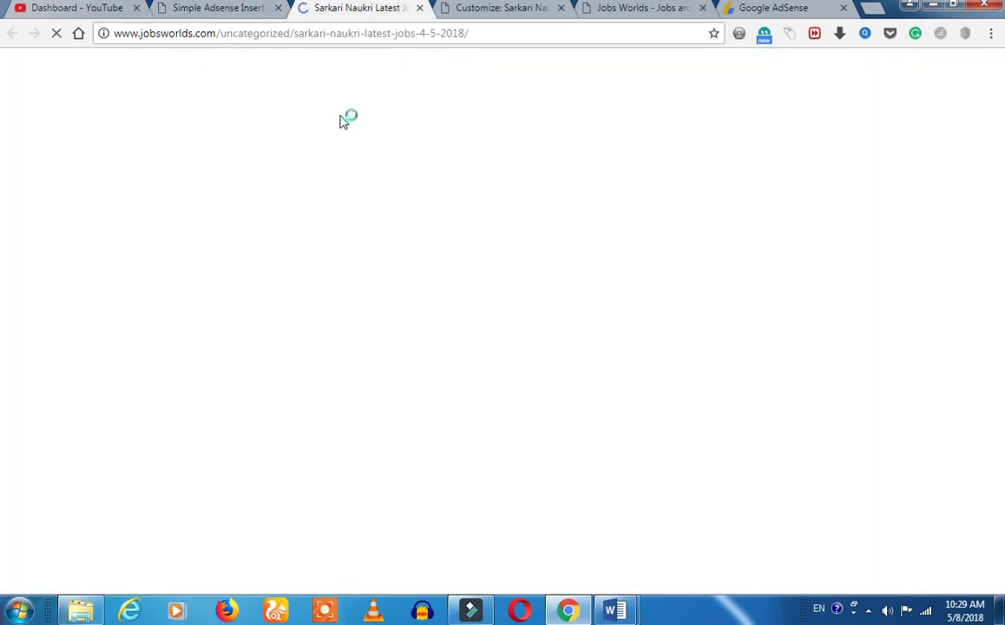
pyautogui.click(224, 8)
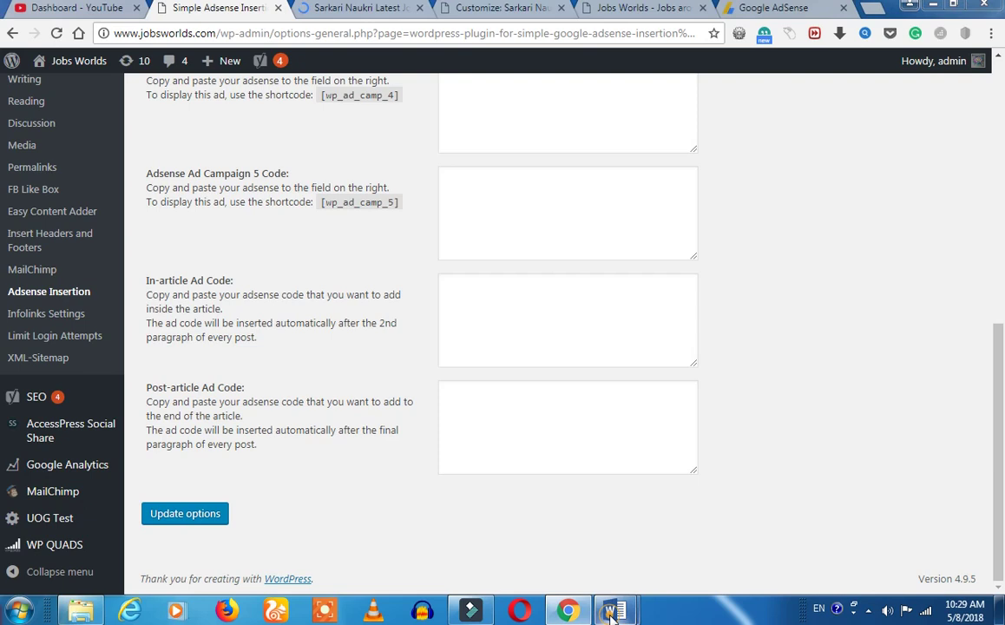
# Copy the Appreviewes In article ad code from adsense.docx in Word and paste it into the plugin's In-article Ad Code field.
pyautogui.moveTo(612, 614)
pyautogui.click(612, 486)
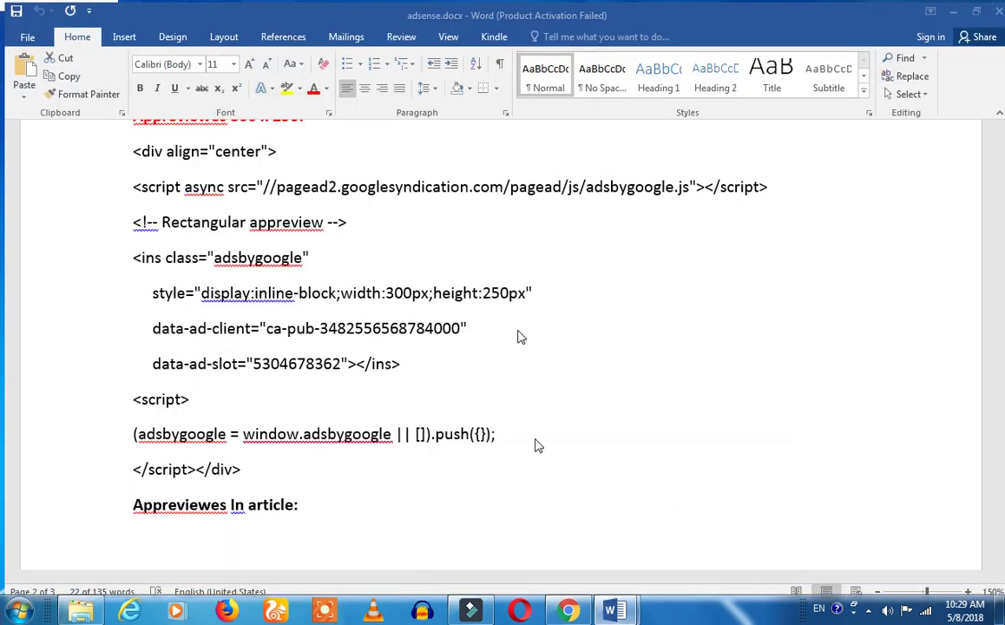
pyautogui.scroll(-1, 209, 422)
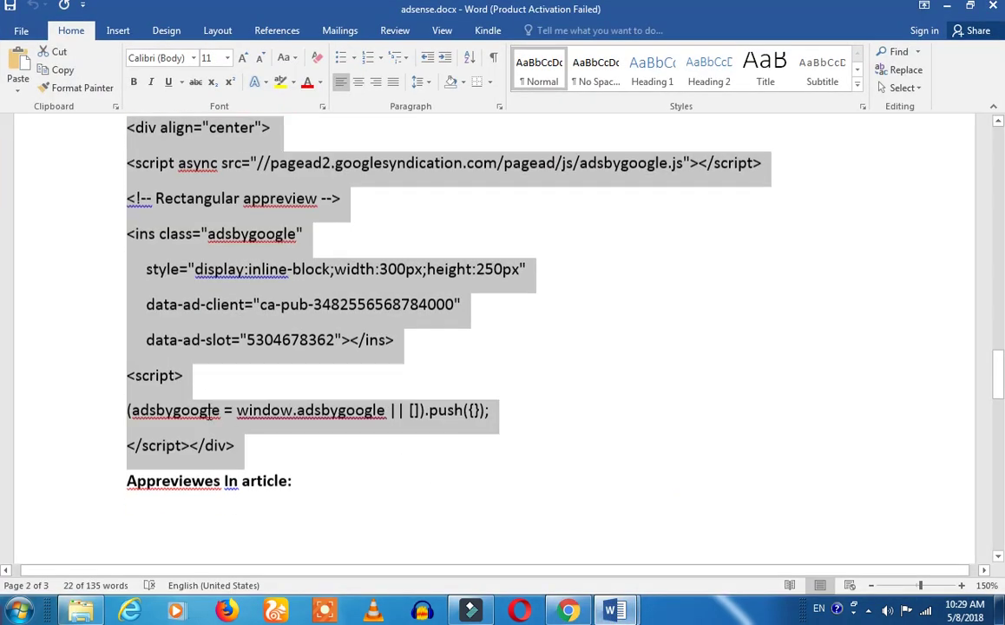
pyautogui.scroll(-10, 200, 391)
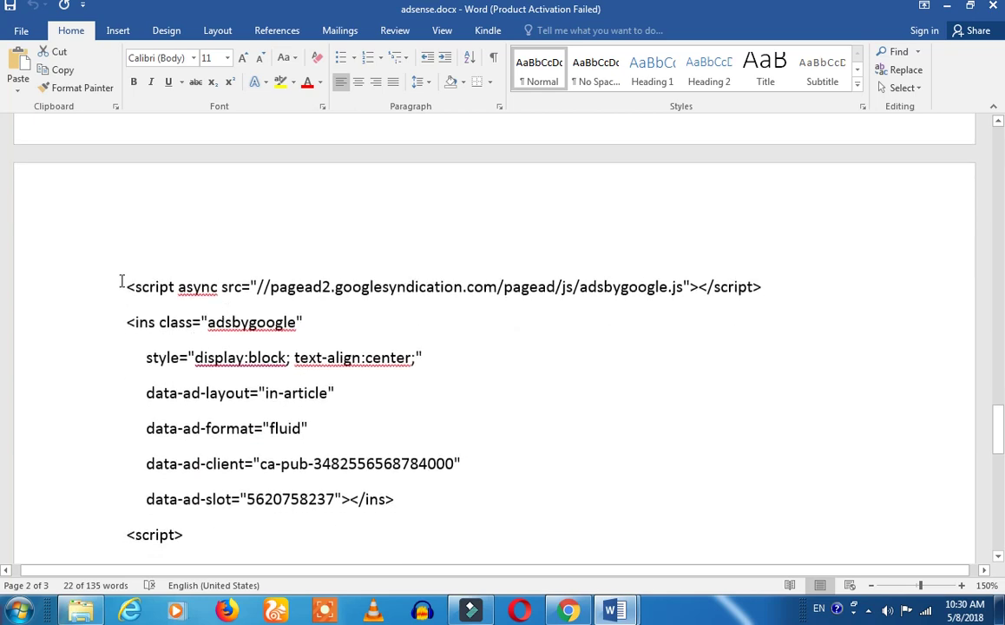
pyautogui.moveTo(126, 286); pyautogui.dragTo(215, 282)
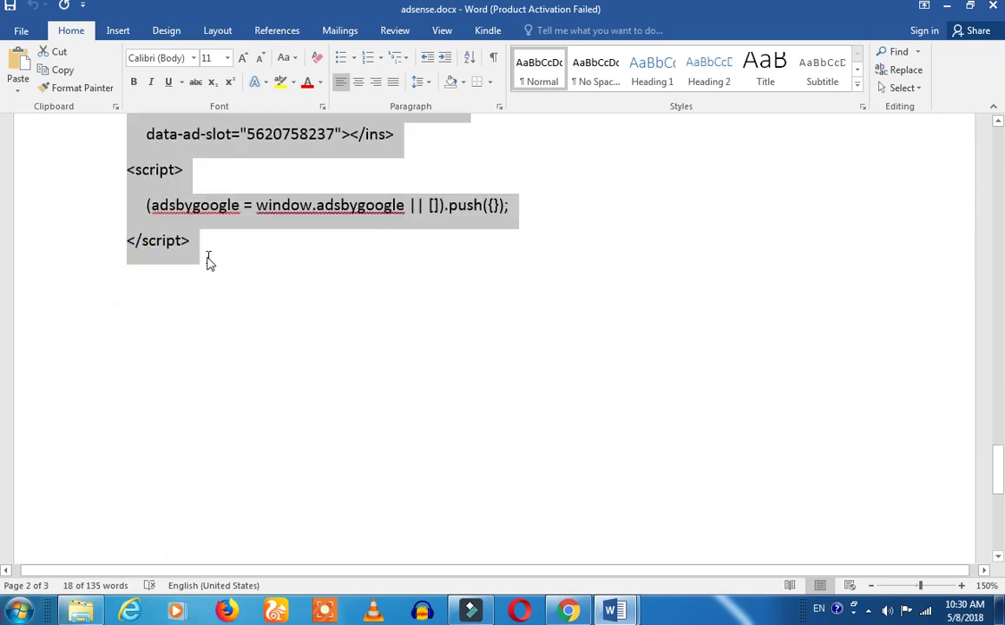
pyautogui.hotkey('alt', 'Tab')
pyautogui.click(566, 321)
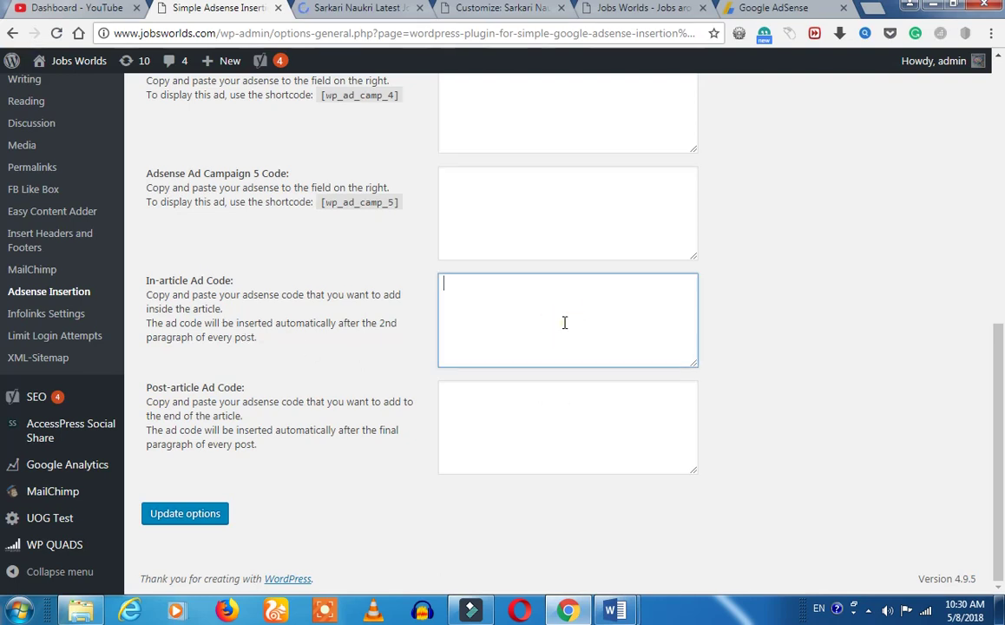
pyautogui.hotkey('ctrl', 'v')
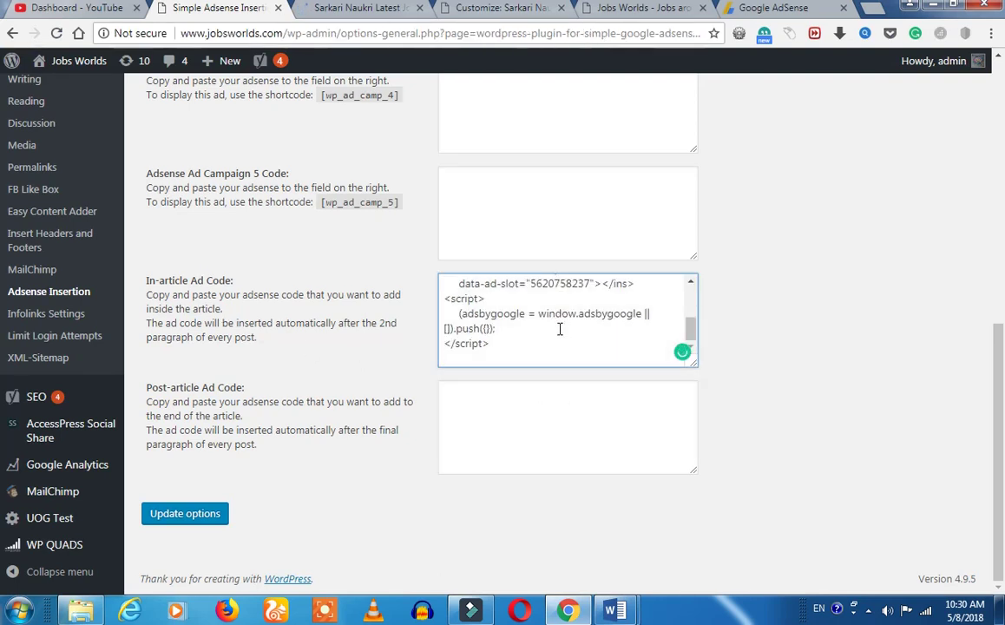
pyautogui.scroll(3, 560, 329)
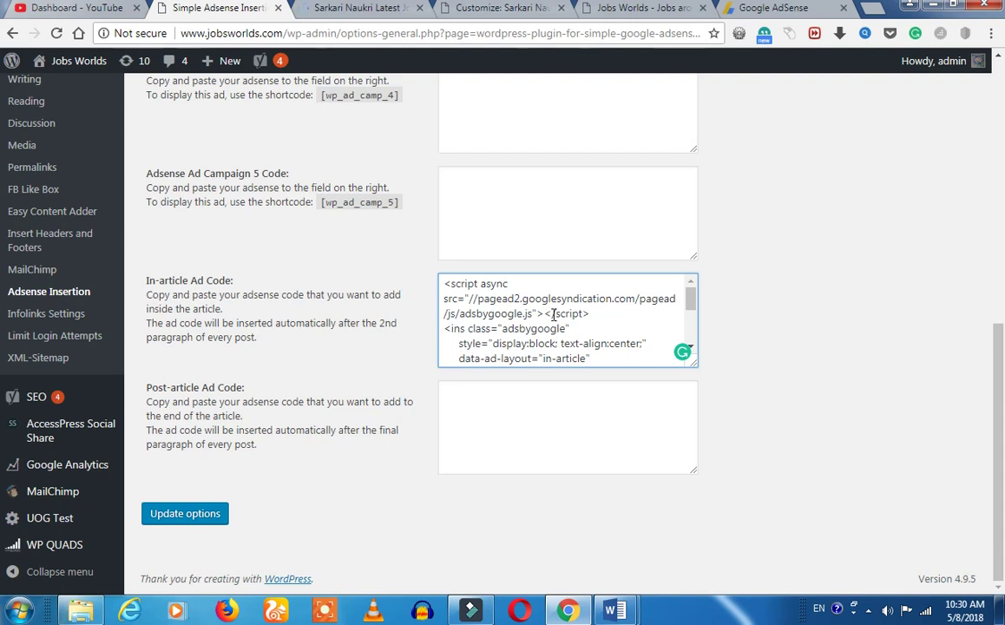
# Read the Post-article Ad Code description and examine the shortcodes of the ad campaign fields, especially Campaign 1.
pyautogui.moveTo(177, 387); pyautogui.dragTo(135, 362)
pyautogui.click(268, 445)
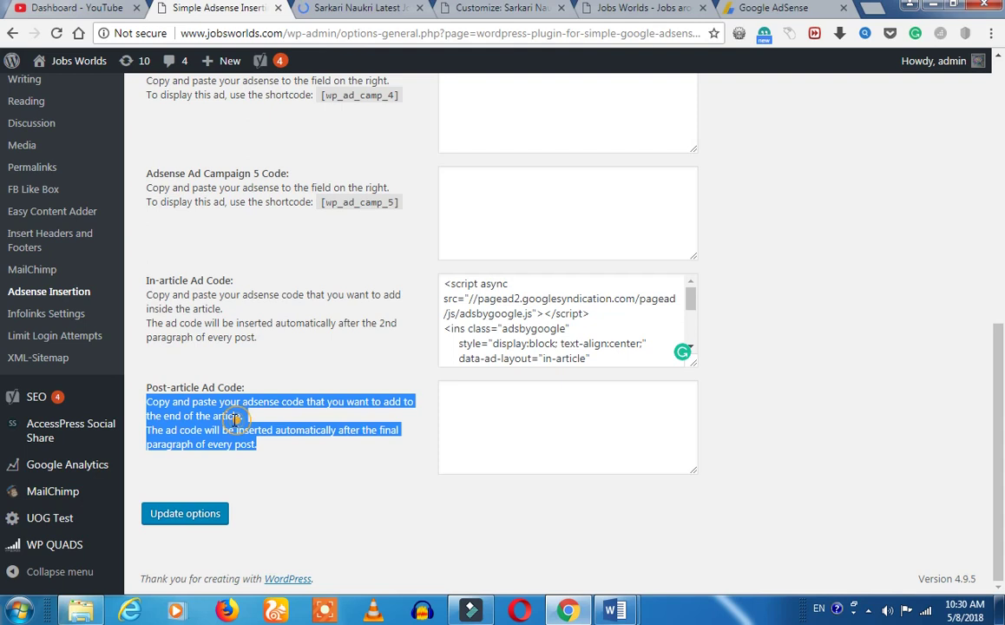
pyautogui.click(184, 366)
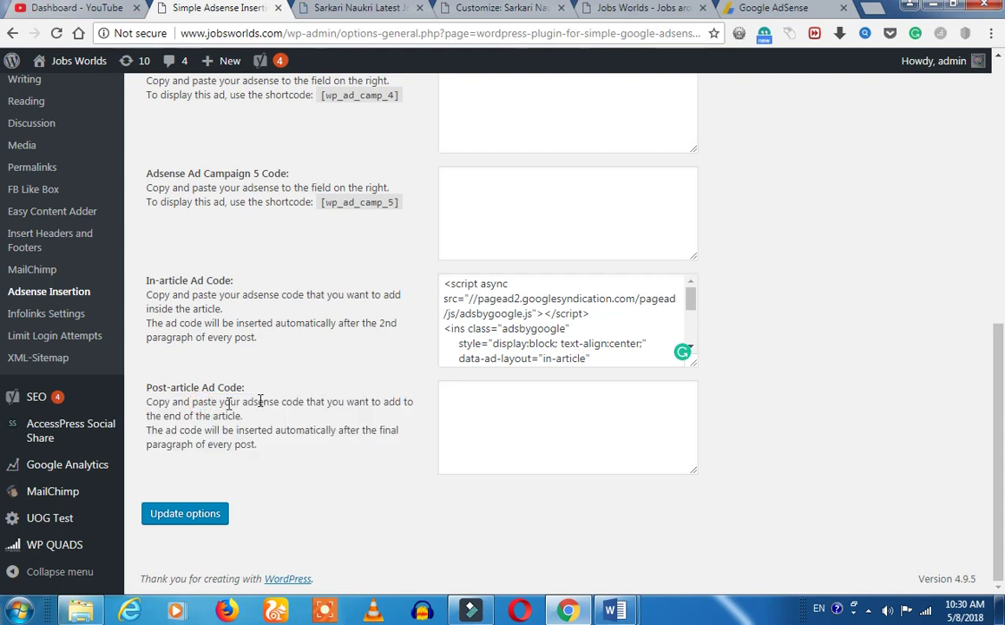
pyautogui.scroll(3, 264, 401)
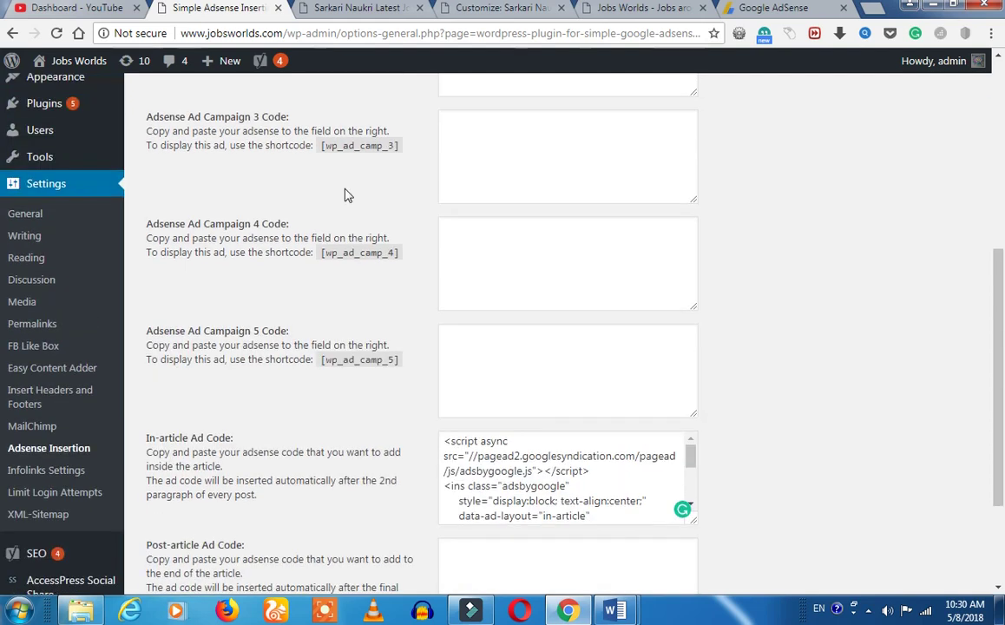
pyautogui.scroll(3, 348, 245)
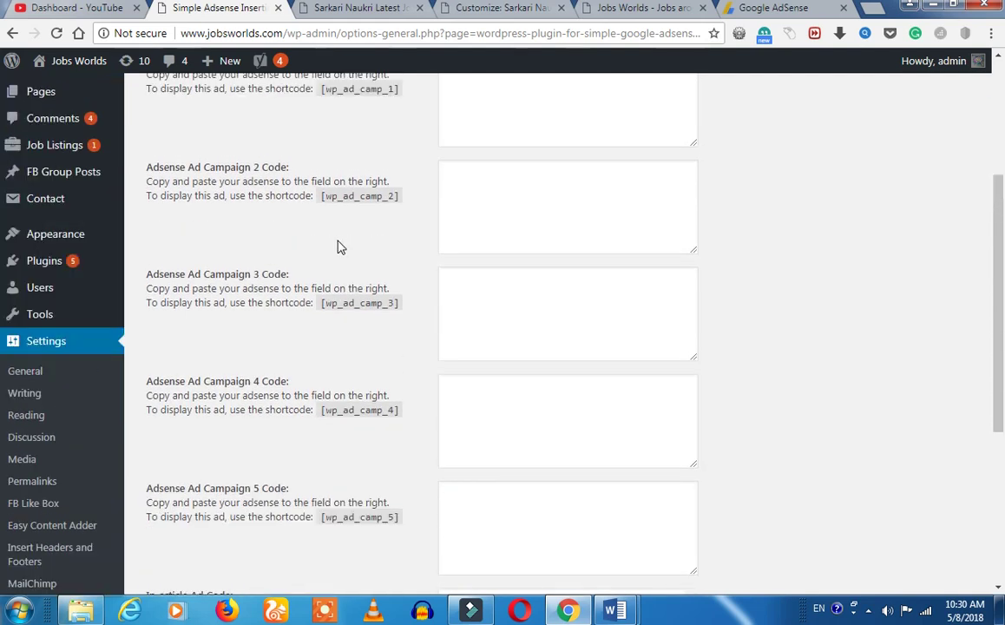
pyautogui.scroll(2, 339, 247)
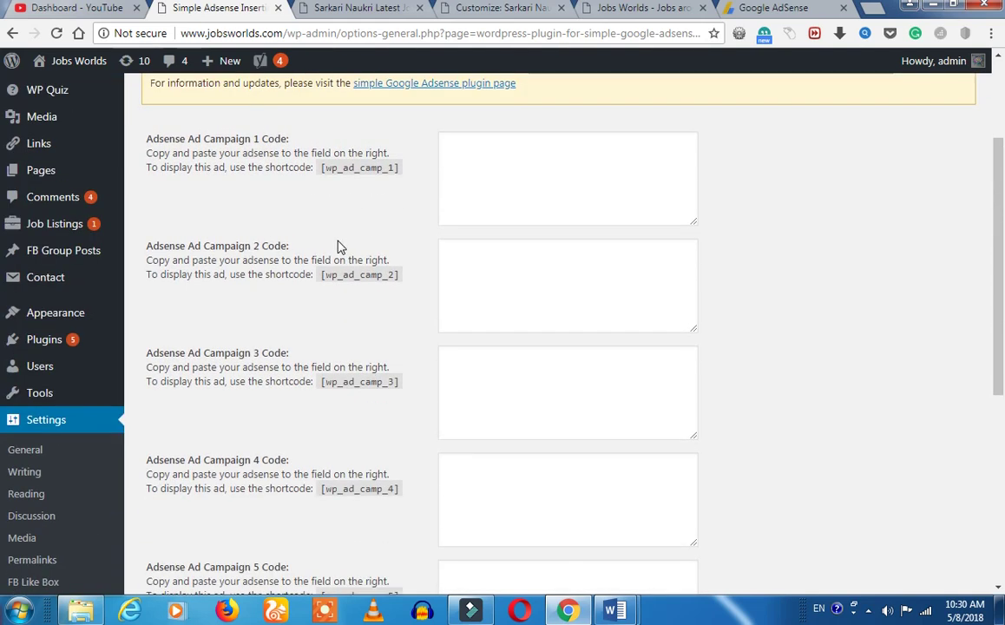
pyautogui.tripleClick(345, 169)
pyautogui.click(354, 199)
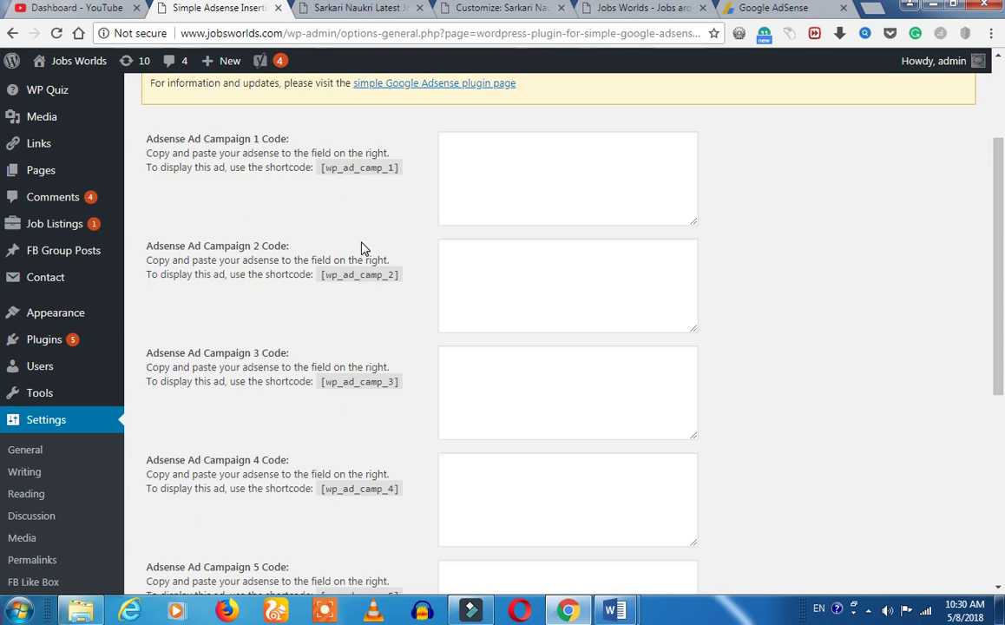
# Try to copy the Appreviewes 300 x 250 ad code from adsense.docx in Word for the Adsense Ad Campaign 1 Code field.
pyautogui.click(516, 163)
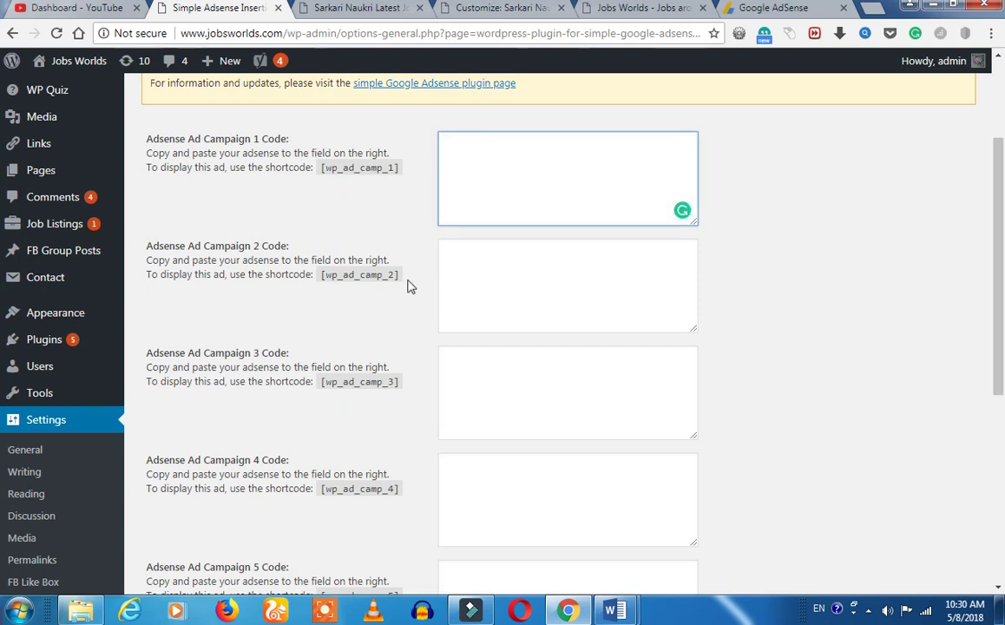
pyautogui.hotkey('alt', 'Tab')
pyautogui.scroll(10, 296, 321)
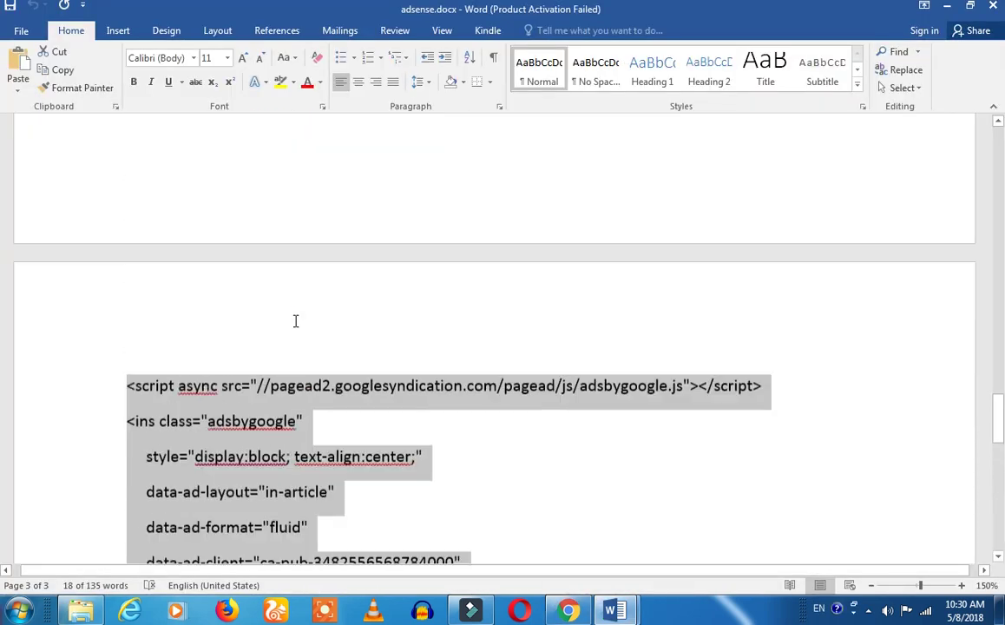
pyautogui.scroll(5, 295, 321)
pyautogui.click(258, 295)
pyautogui.scroll(3, 281, 360)
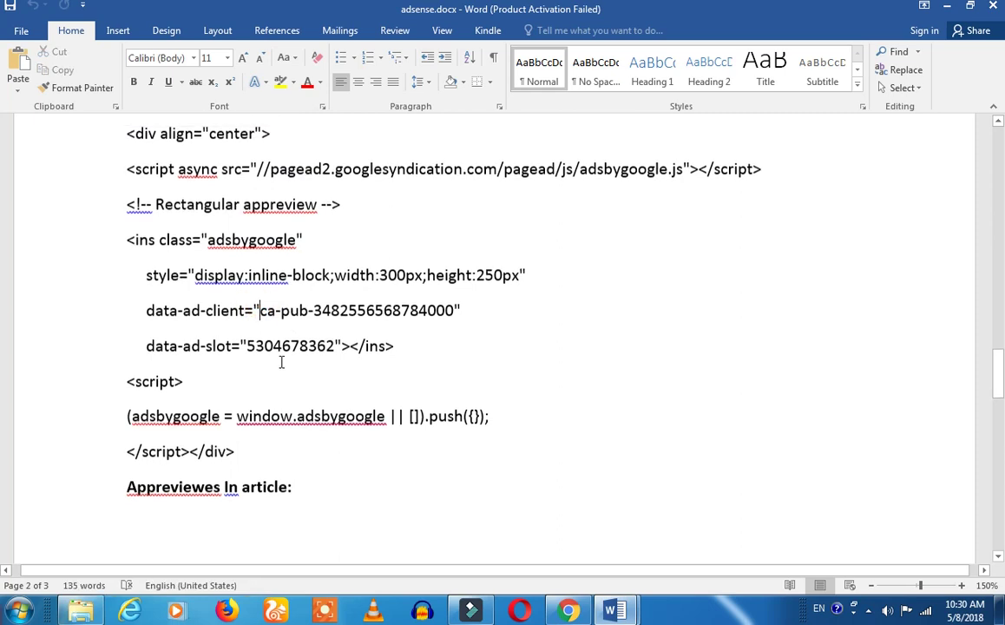
pyautogui.moveTo(139, 257); pyautogui.dragTo(253, 449)
pyautogui.write('x')
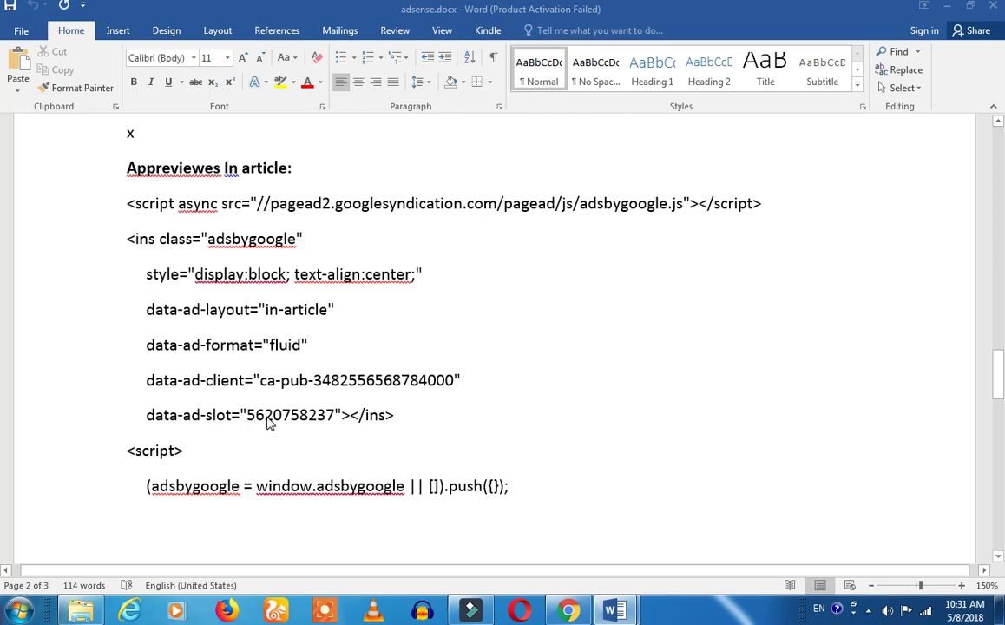
pyautogui.hotkey('alt', 'Tab')
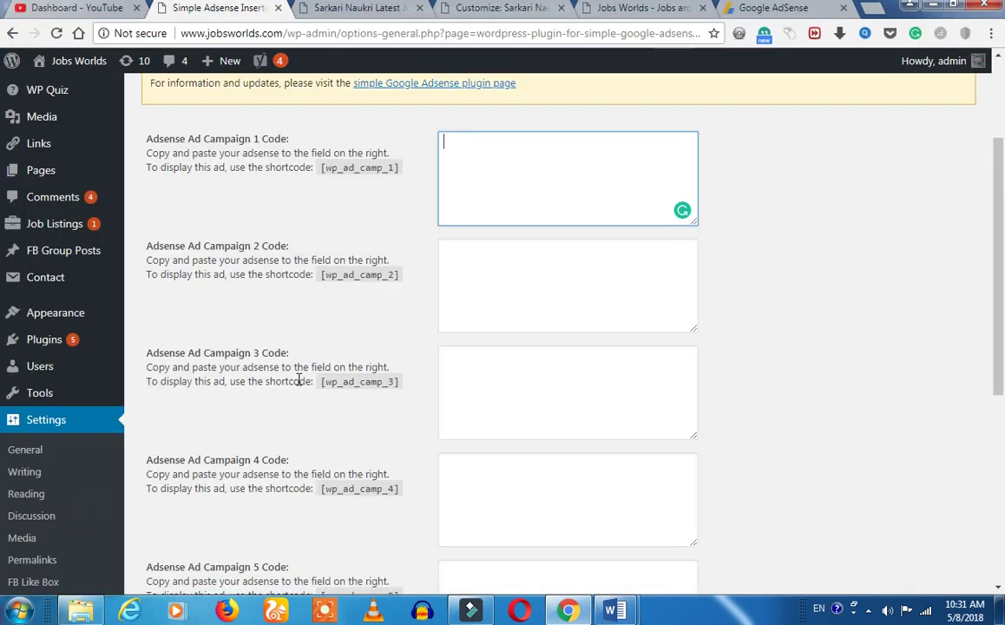
pyautogui.click(725, 8)
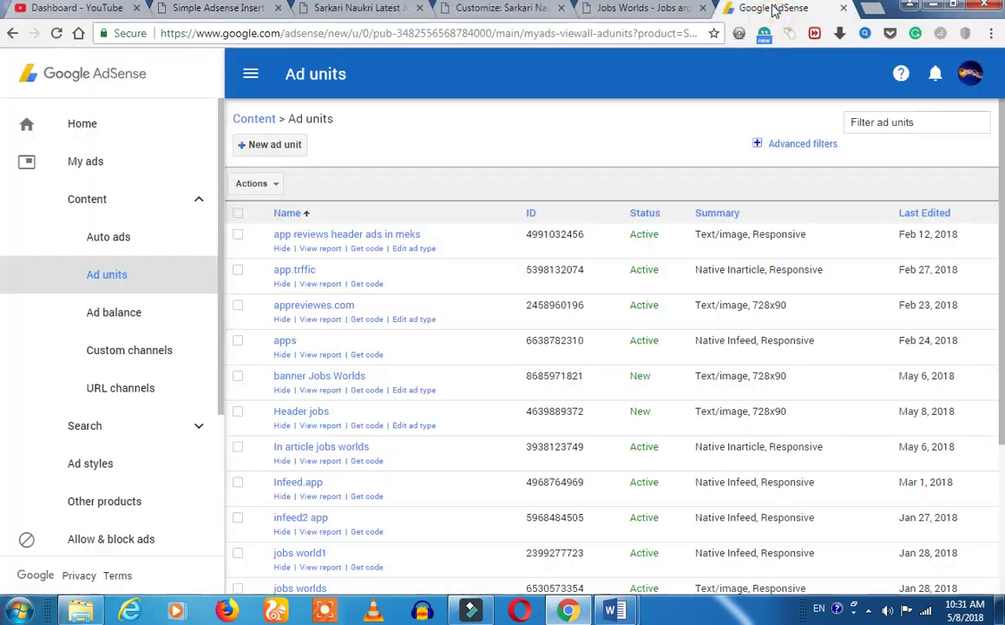
pyautogui.hotkey('alt', 'Tab')
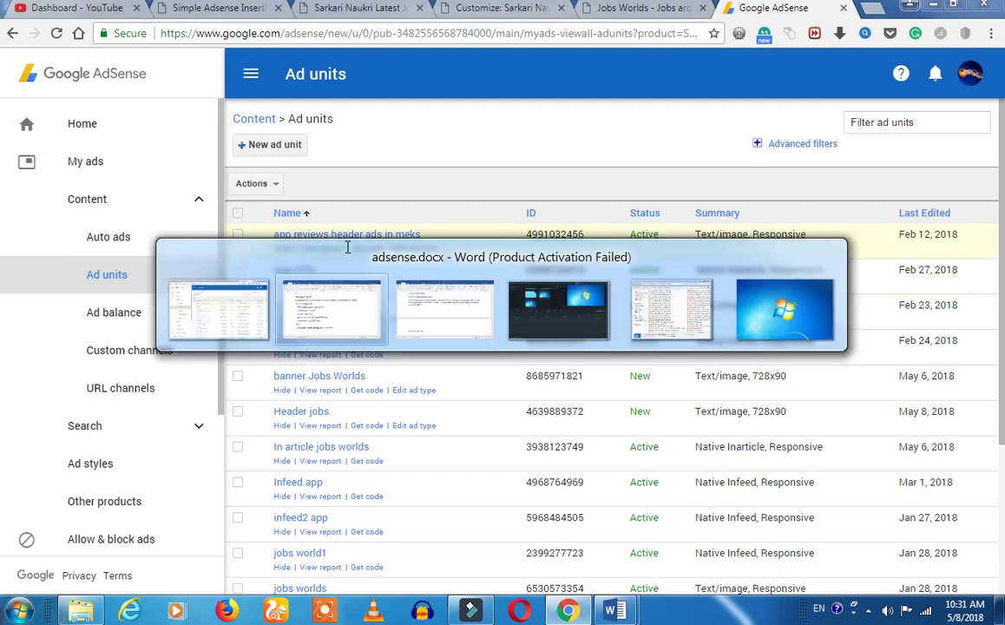
# Restore the overwritten 300 x 250 ad code in adsense.docx and paste that code into the plugin's Adsense Ad Campaign 1 Code field.
pyautogui.scroll(5, 272, 318)
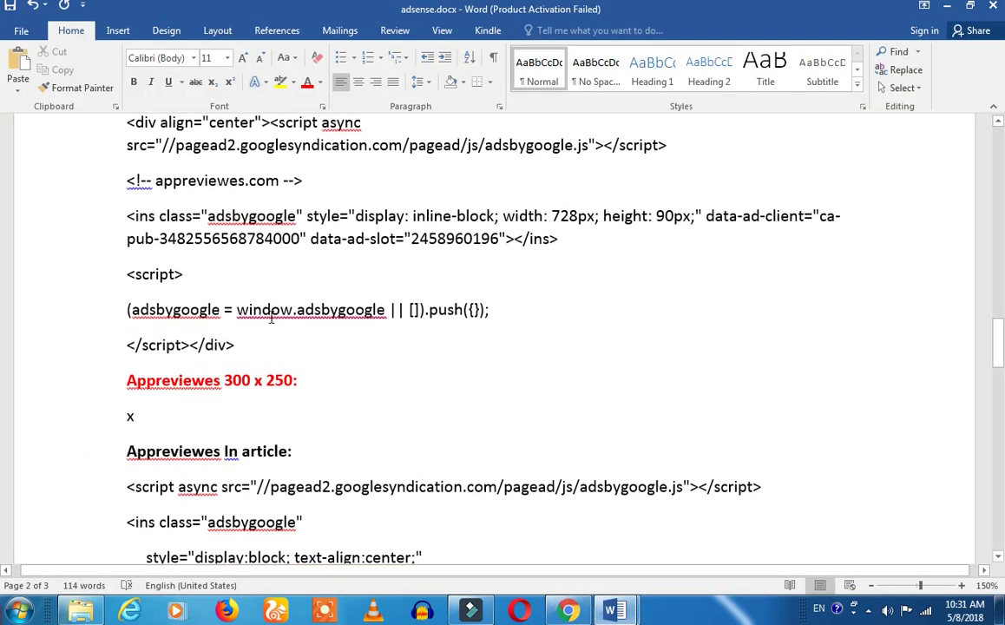
pyautogui.press('BackSpace')
pyautogui.hotkey('ctrl', 'v')
pyautogui.scroll(-3, 258, 334)
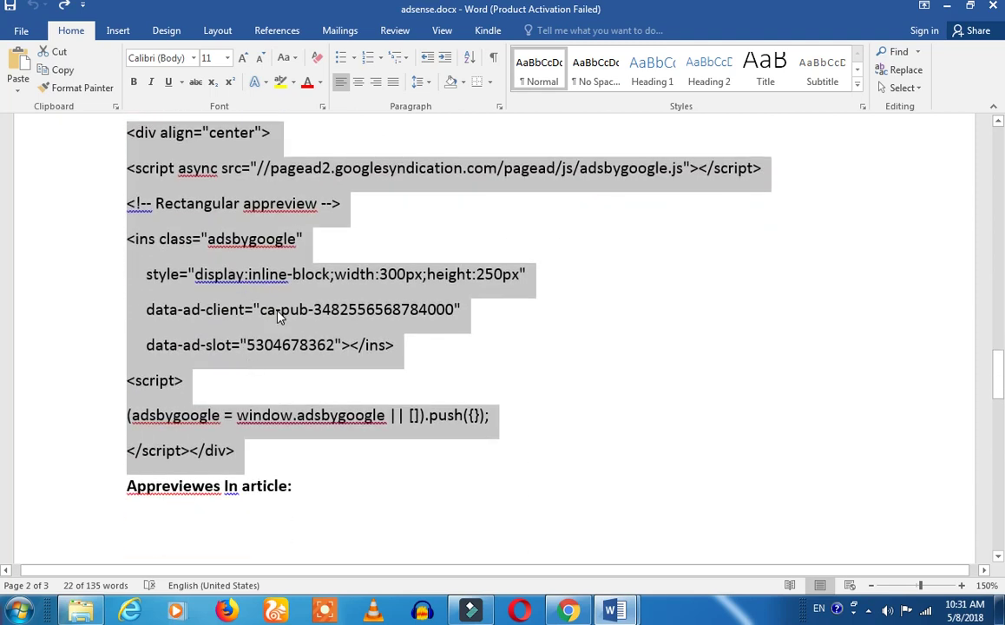
pyautogui.hotkey('alt', 'Tab')
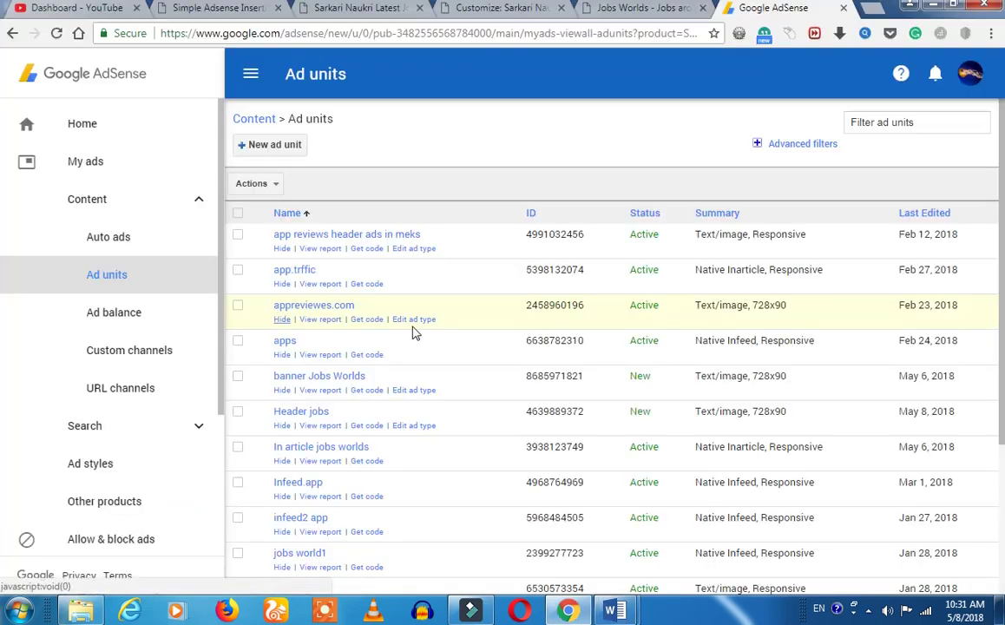
pyautogui.click(219, 9)
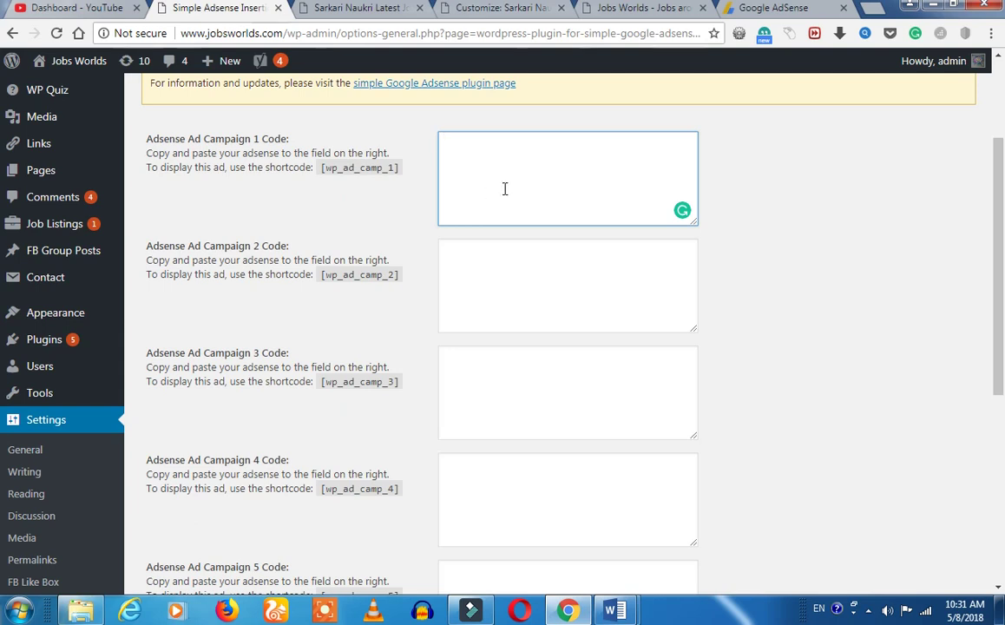
pyautogui.hotkey('ctrl', 'v')
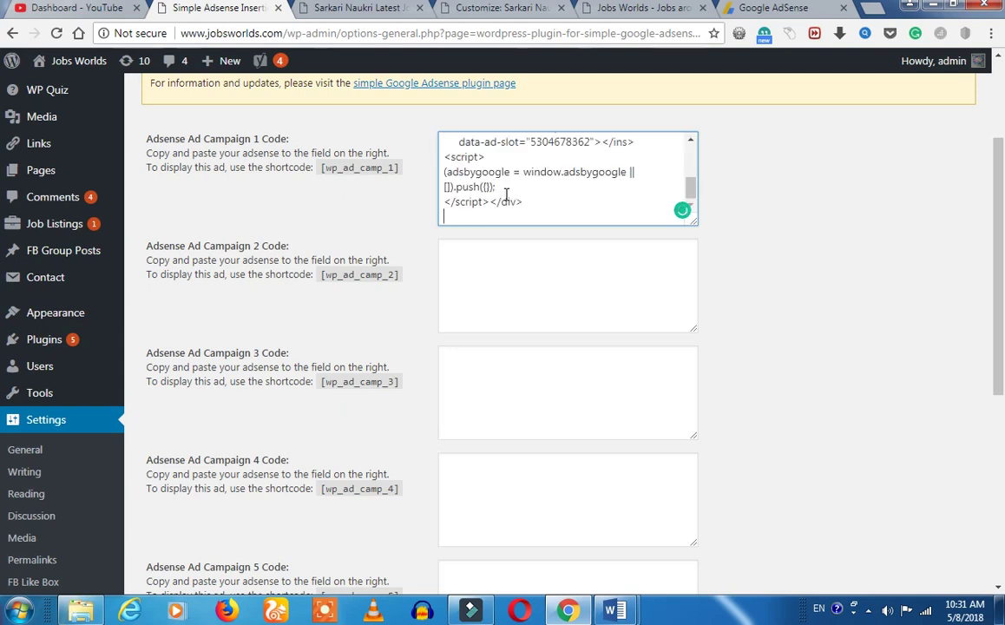
# Review the code pasted for Campaign 1 and the shortcodes given for Campaigns 1 and 2.
pyautogui.tripleClick(364, 169)
pyautogui.click(482, 190)
pyautogui.scroll(3, 478, 174)
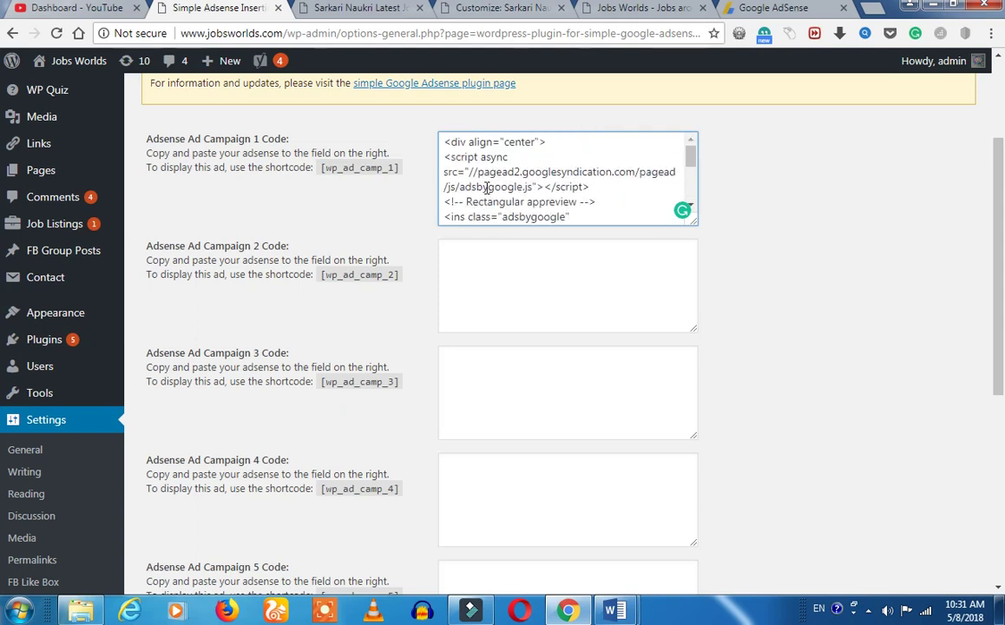
pyautogui.scroll(-5, 487, 189)
pyautogui.click(513, 276)
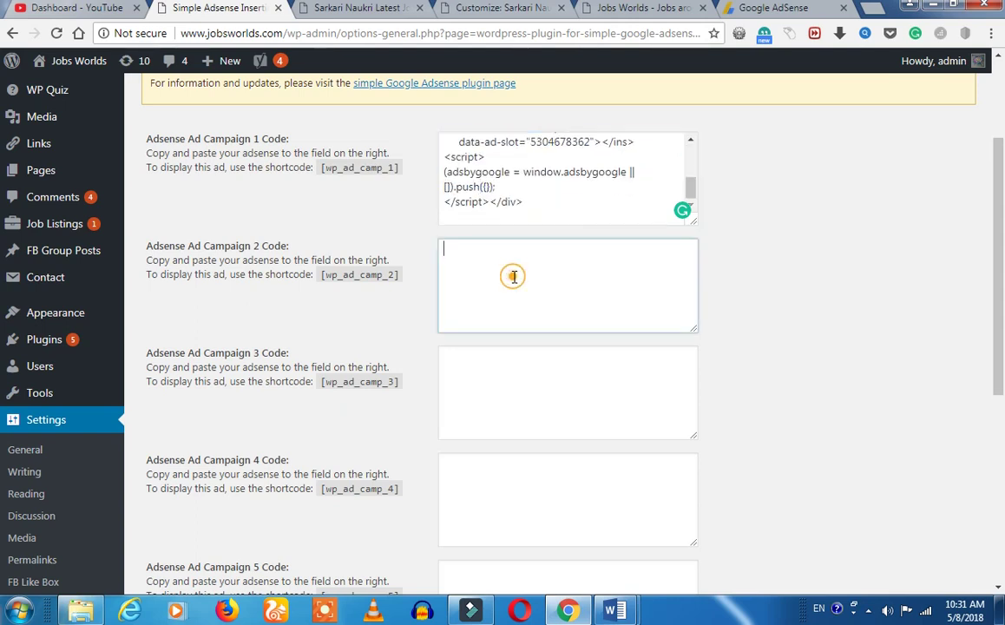
pyautogui.doubleClick(380, 276)
pyautogui.tripleClick(379, 276)
pyautogui.click(376, 314)
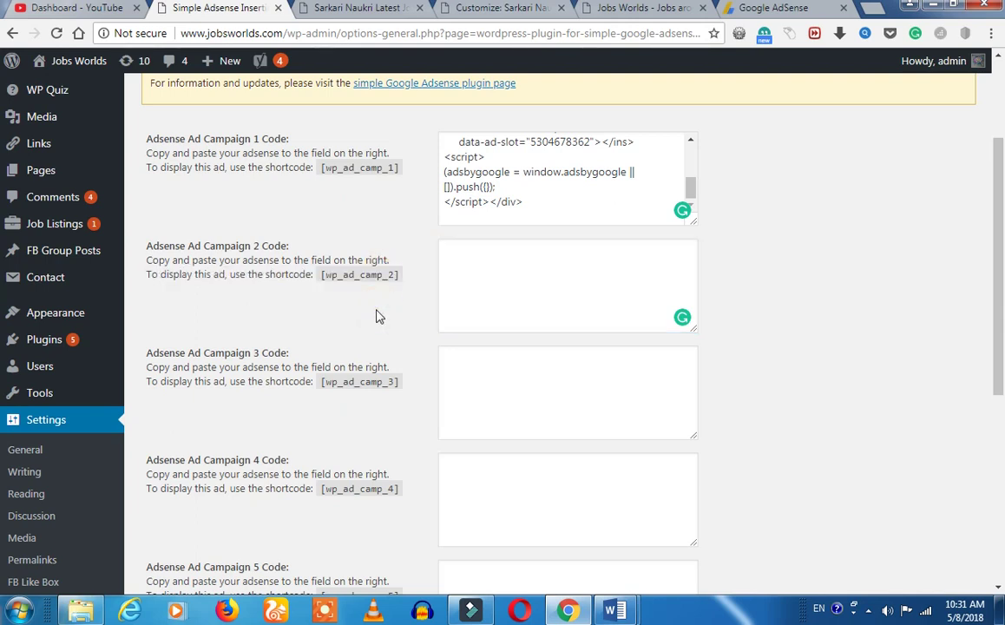
# Copy the Appreviewes infeed ad code from adsense.docx in Word and paste it into the plugin's Adsense Ad Campaign 2 Code field.
pyautogui.hotkey('alt', 'Tab')
pyautogui.scroll(4, 381, 338)
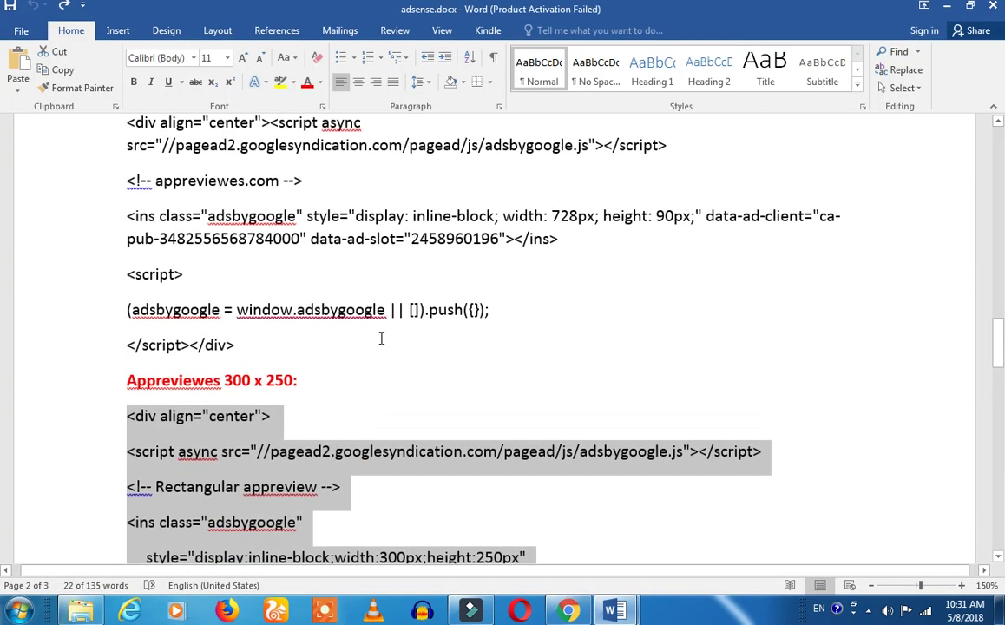
pyautogui.scroll(2, 382, 339)
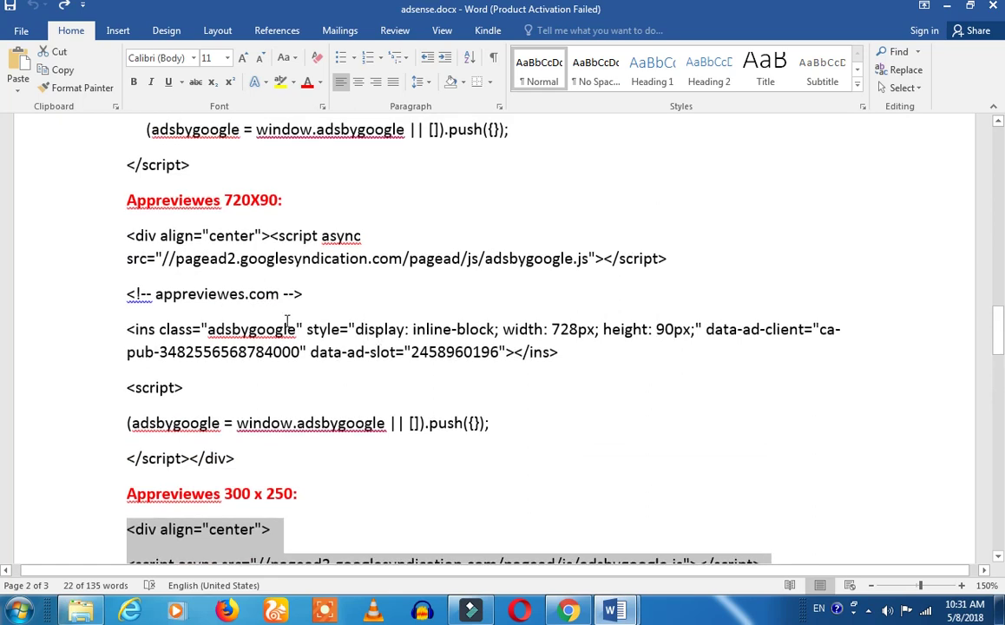
pyautogui.scroll(10, 287, 321)
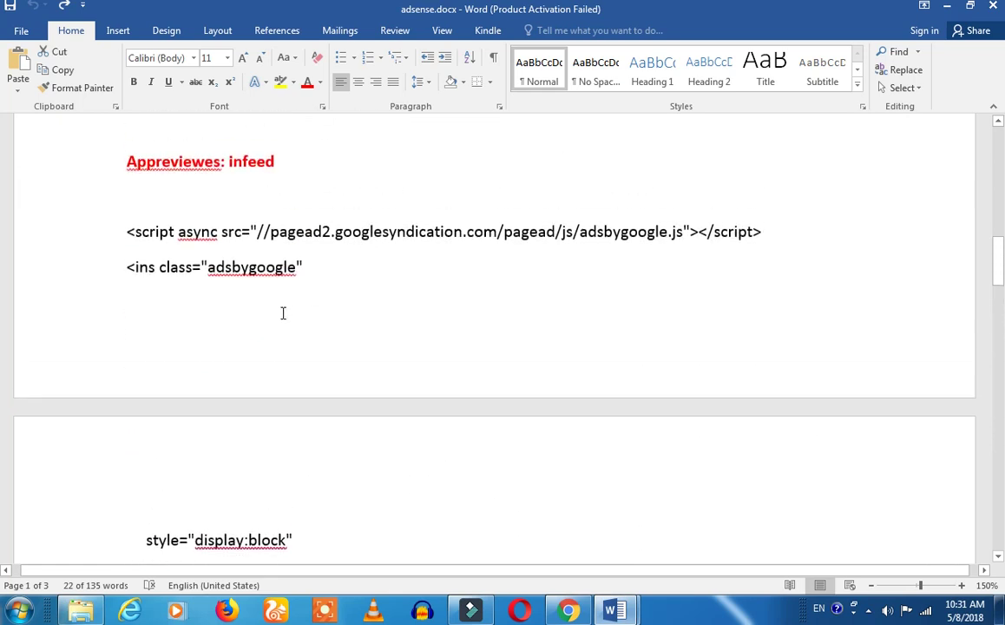
pyautogui.moveTo(126, 233); pyautogui.dragTo(231, 495)
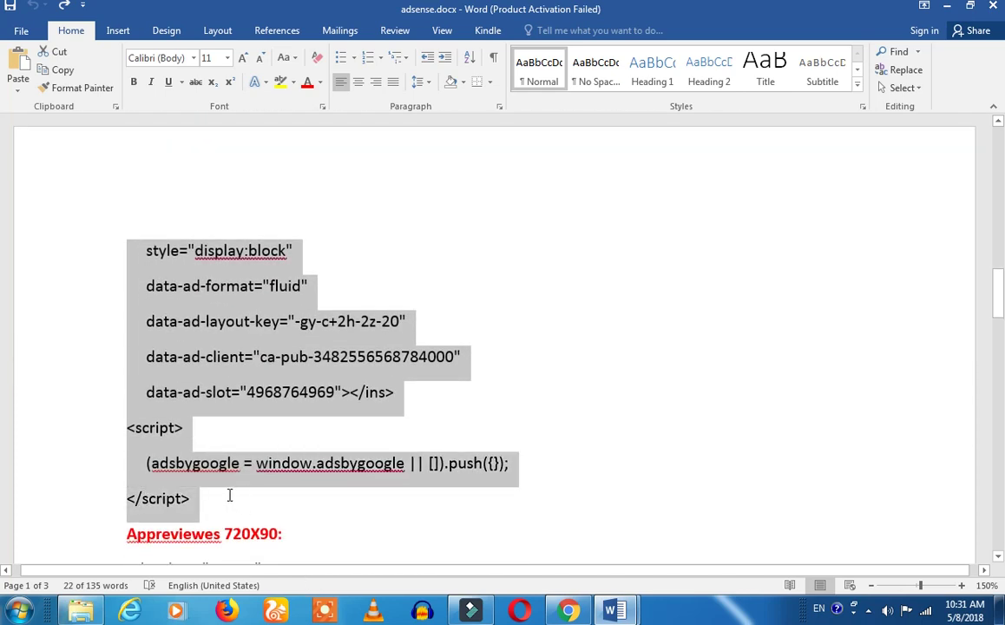
pyautogui.hotkey('alt', 'Tab')
pyautogui.click(476, 263)
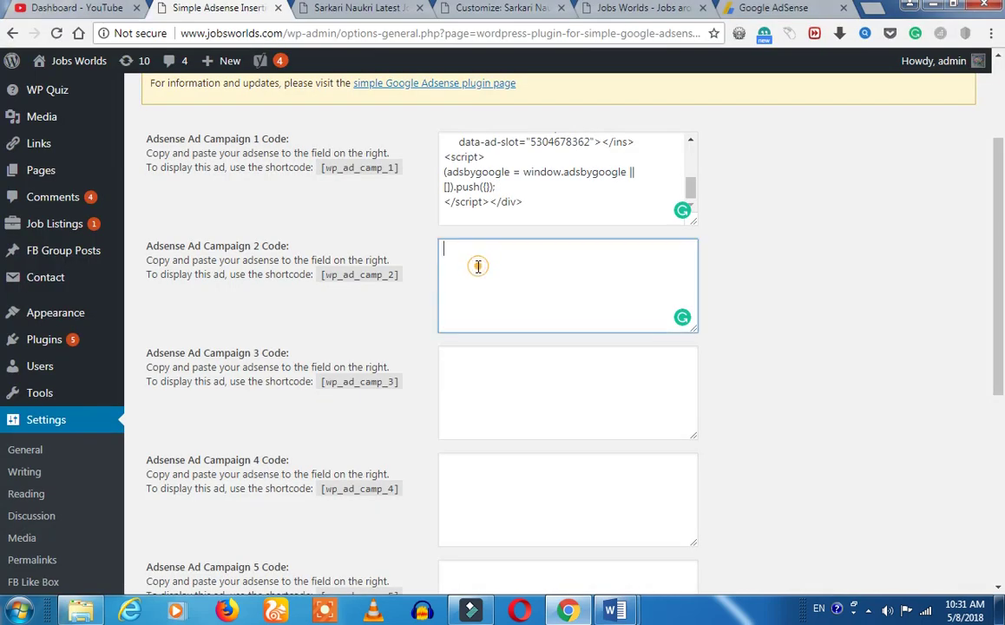
pyautogui.hotkey('ctrl', 'v')
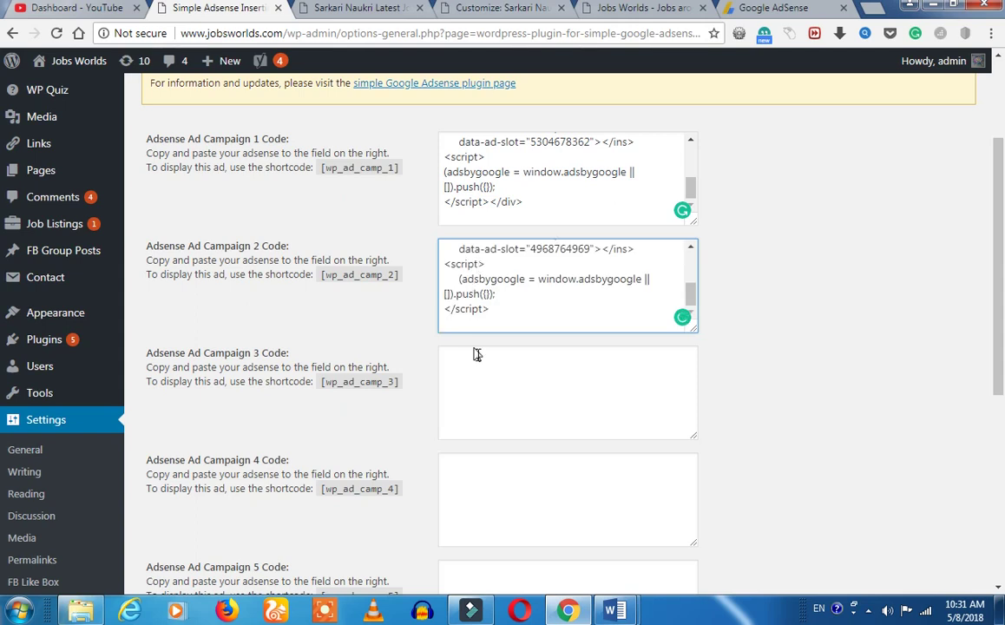
# Copy the Appreviewes 720X90 ad code from adsense.docx in Word and paste it into the plugin's Adsense Ad Campaign 3 Code field.
pyautogui.click(503, 387)
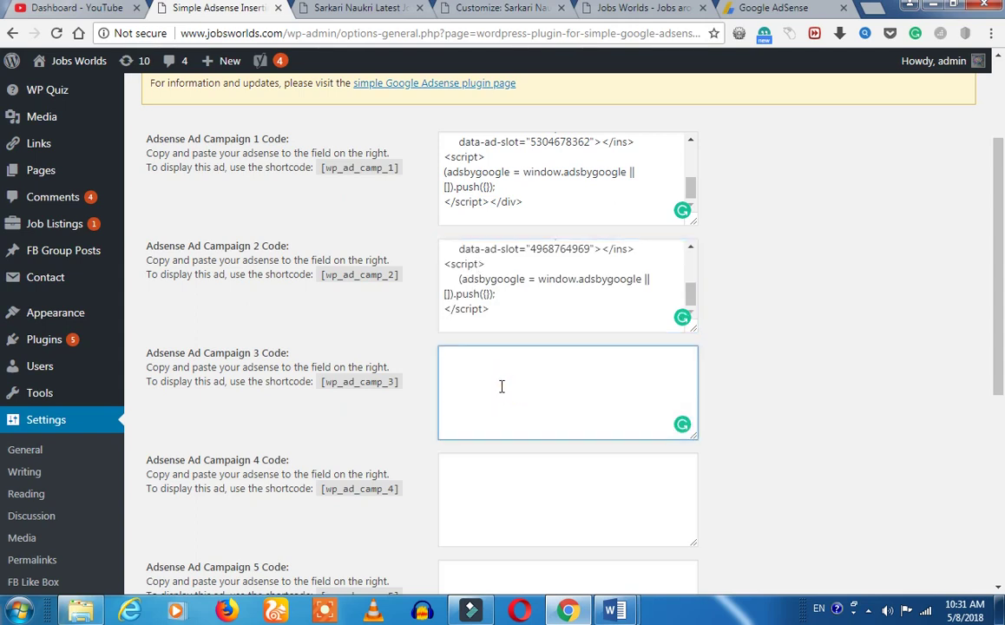
pyautogui.hotkey('alt', 'Tab')
pyautogui.scroll(-5, 225, 340)
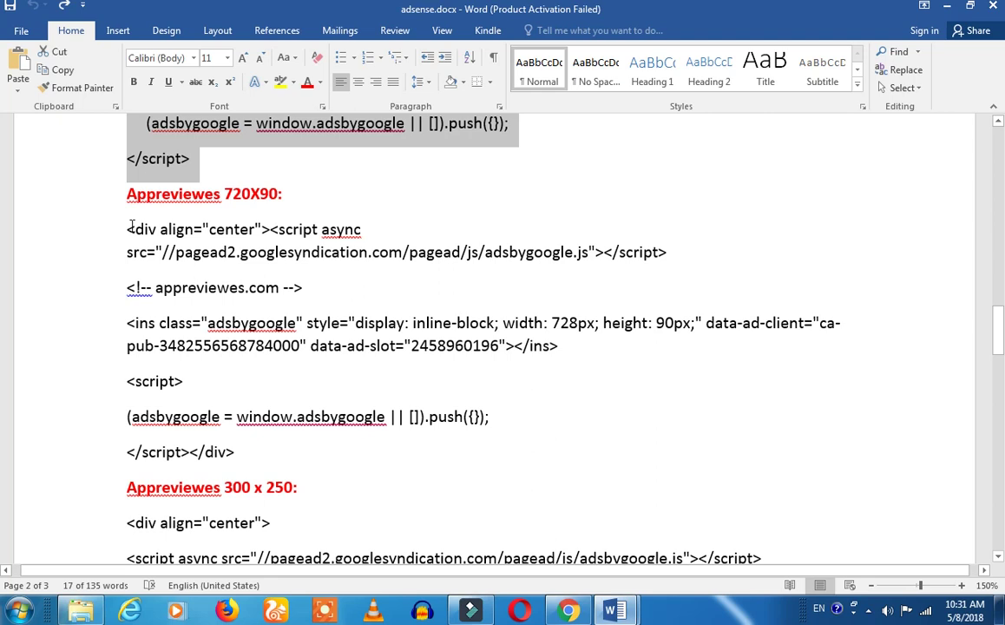
pyautogui.moveTo(125, 229); pyautogui.dragTo(278, 448)
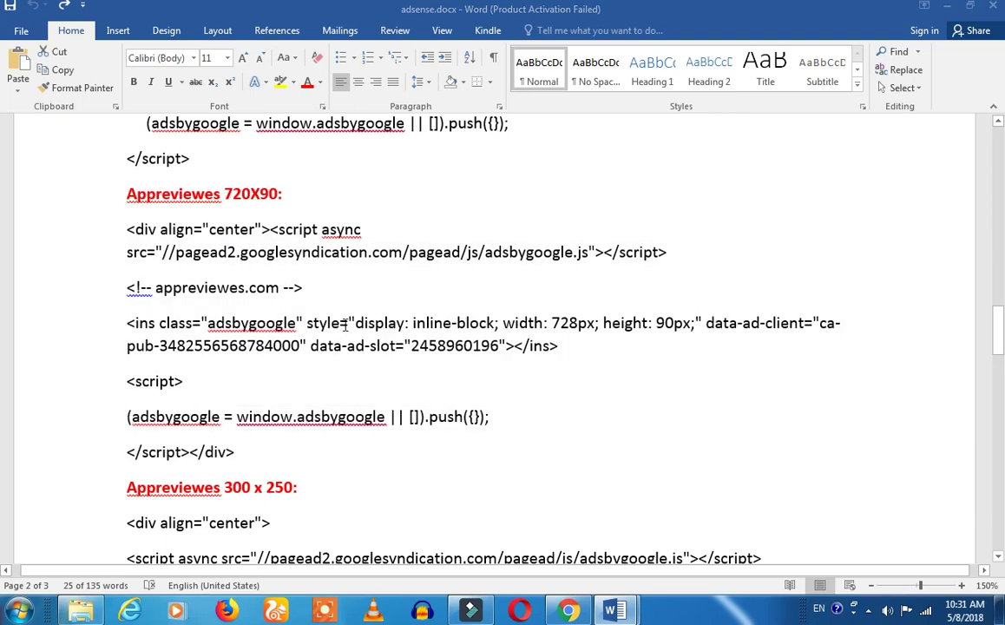
pyautogui.hotkey('alt', 'Tab')
pyautogui.hotkey('ctrl', 'v')
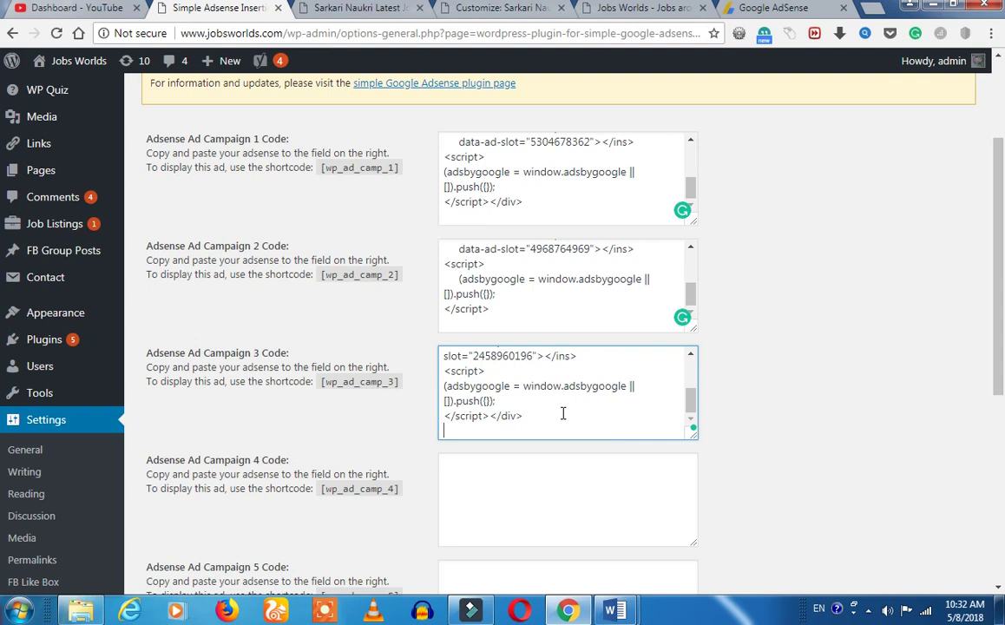
# Check the pasted Campaign 3 code and save the Adsense Insertion options.
pyautogui.scroll(5, 563, 413)
pyautogui.scroll(-2, 402, 412)
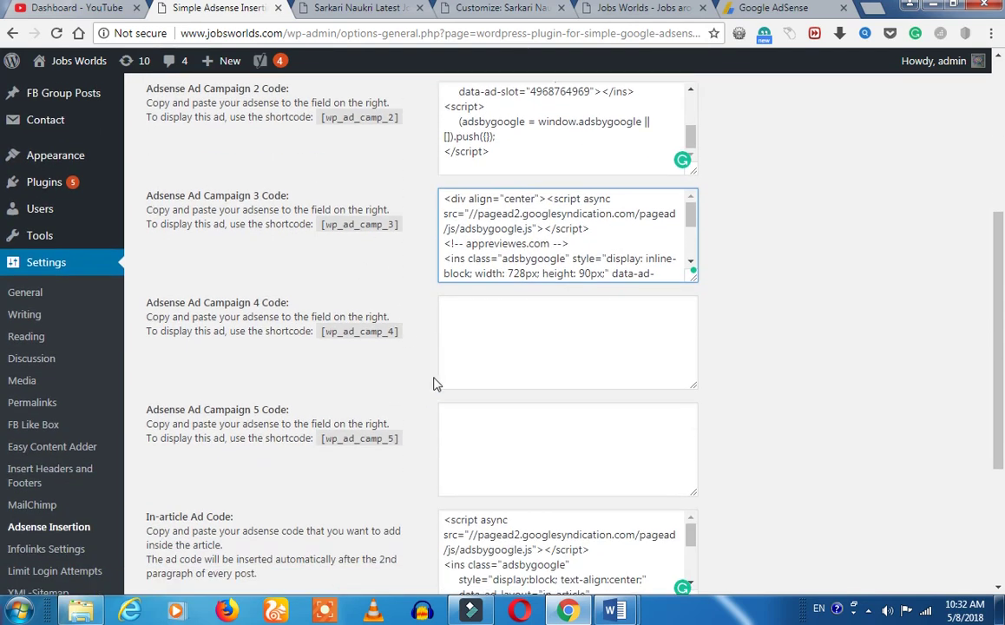
pyautogui.scroll(-2, 435, 384)
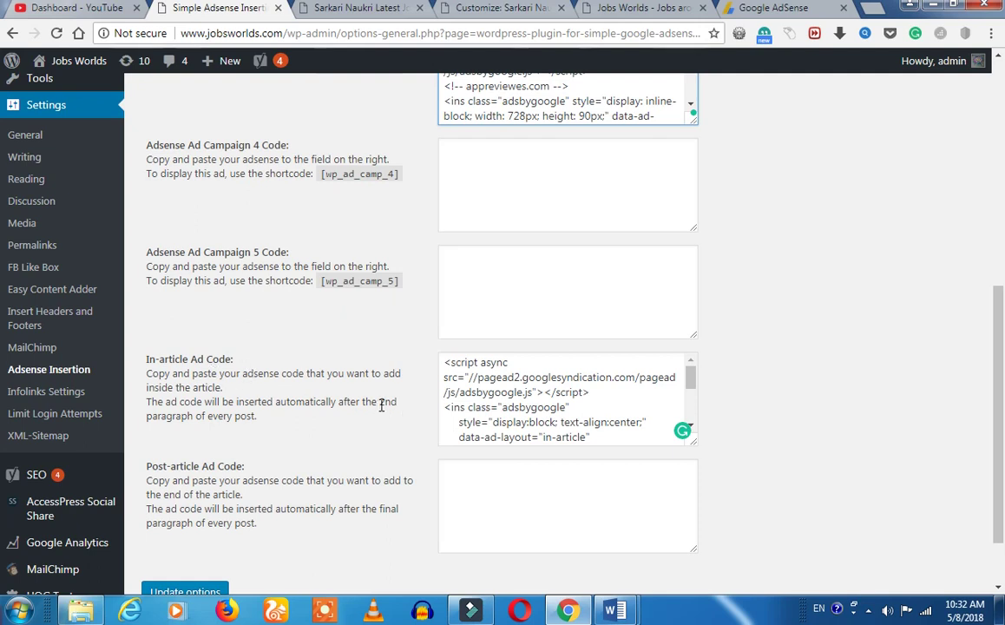
pyautogui.scroll(-1, 368, 406)
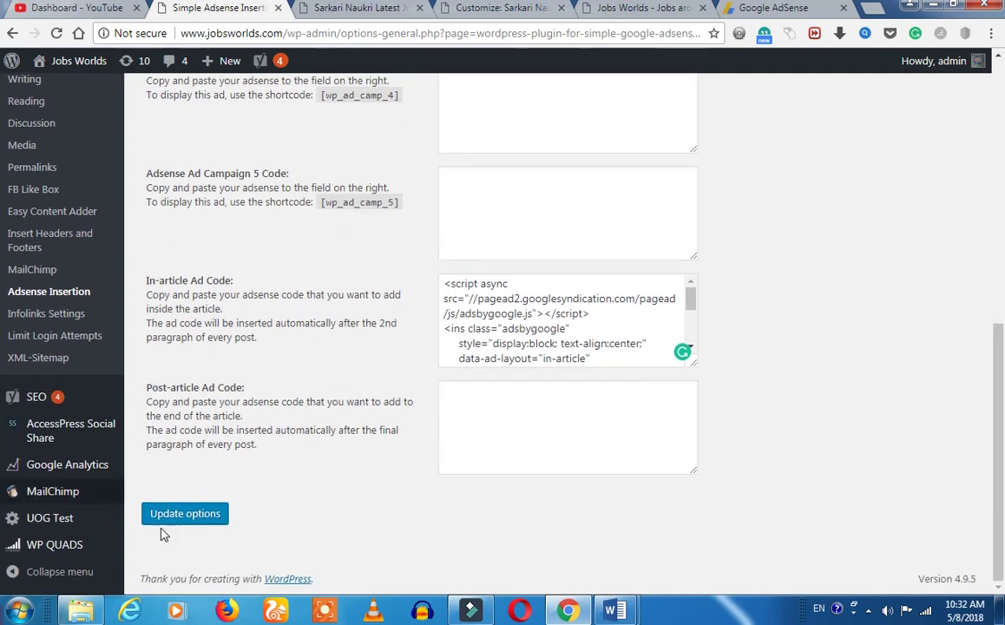
pyautogui.click(213, 516)
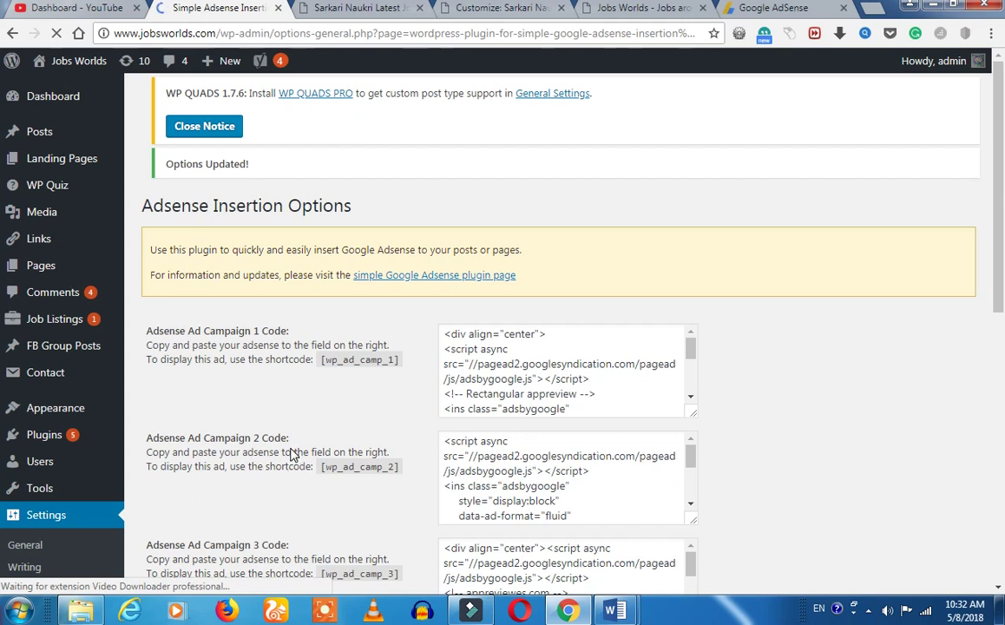
# Reload the live post Sarkari Naukri Latest Jobs on 4.5.2018.
pyautogui.click(354, 8)
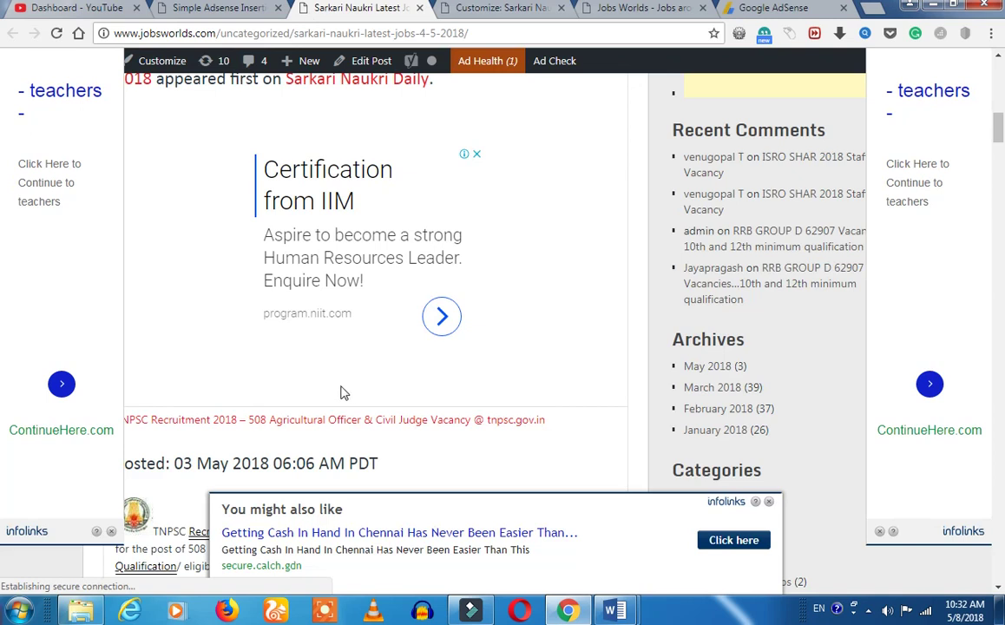
pyautogui.scroll(5, 341, 389)
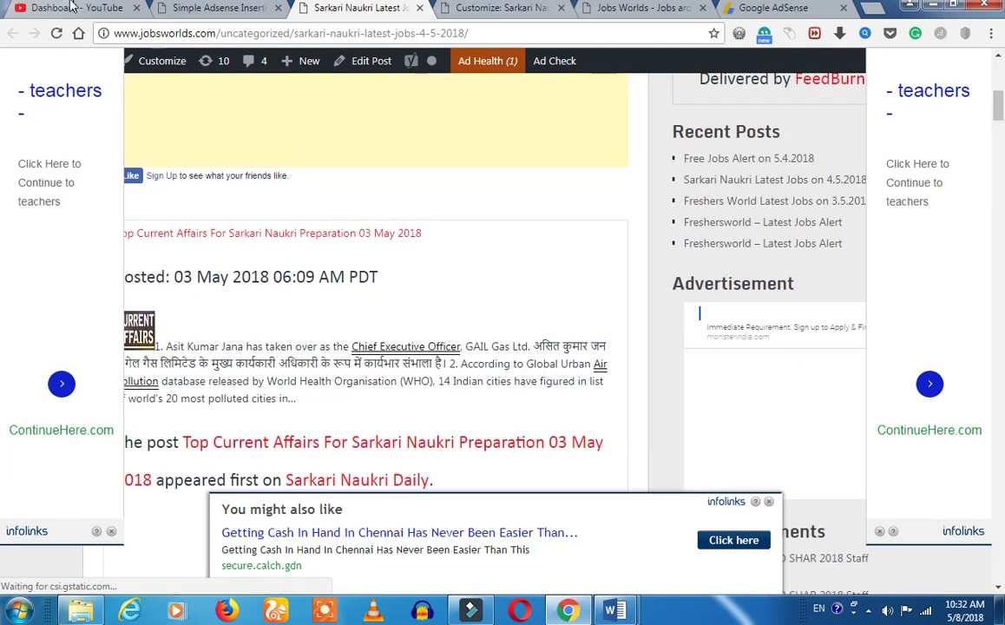
pyautogui.click(55, 33)
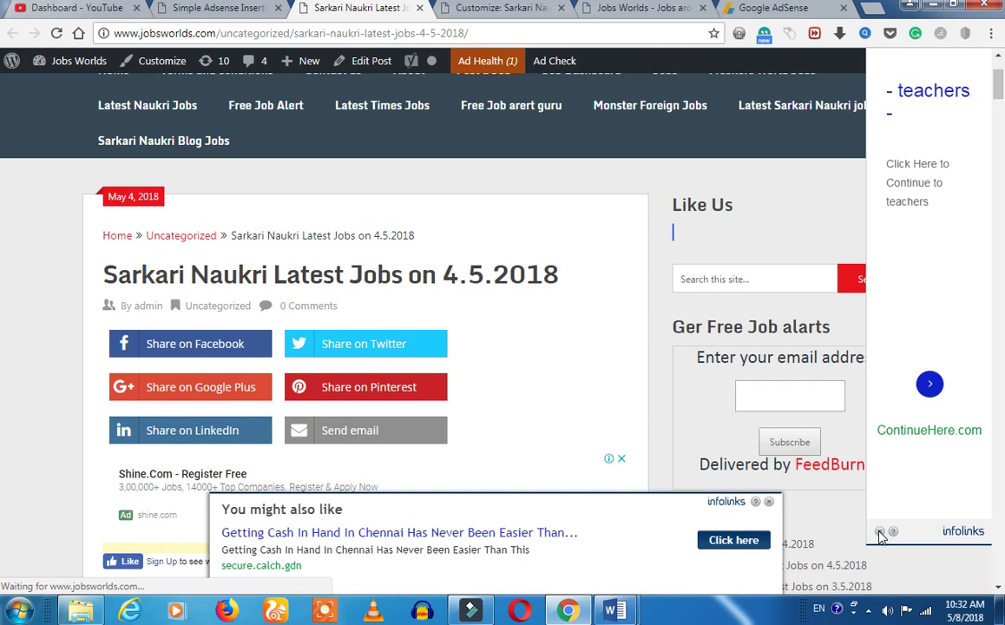
pyautogui.click(55, 35)
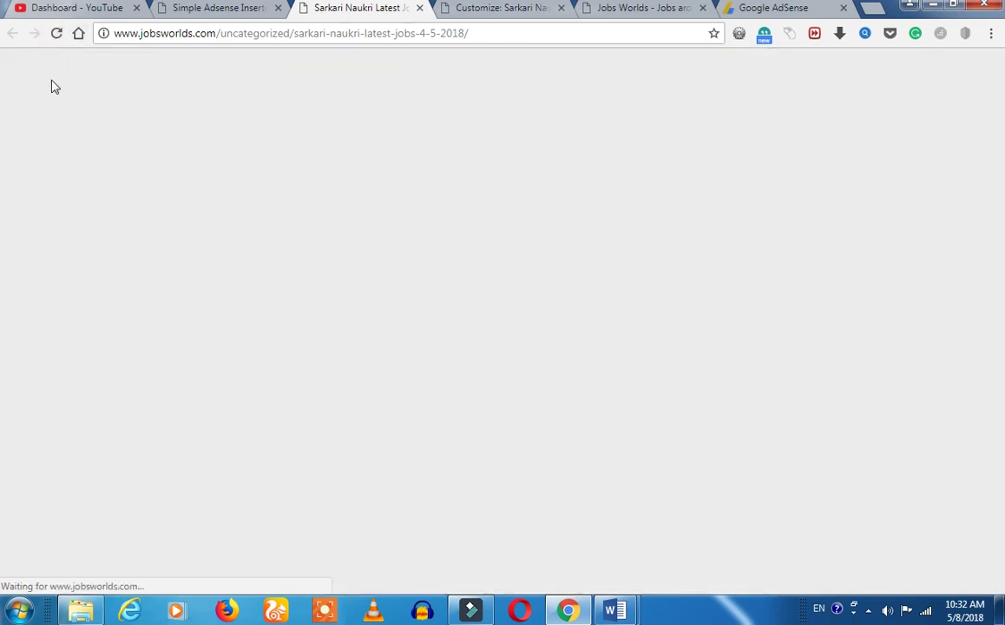
# Examine where the in-article ad and the other ads are placed in the live Sarkari Naukri post.
pyautogui.scroll(-5, 66, 390)
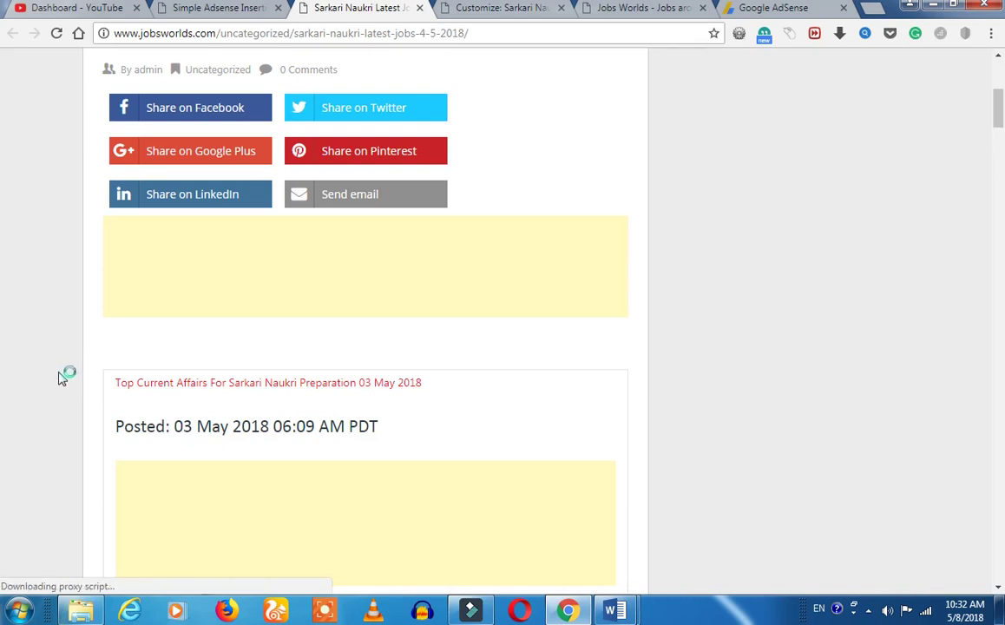
pyautogui.scroll(5, 61, 375)
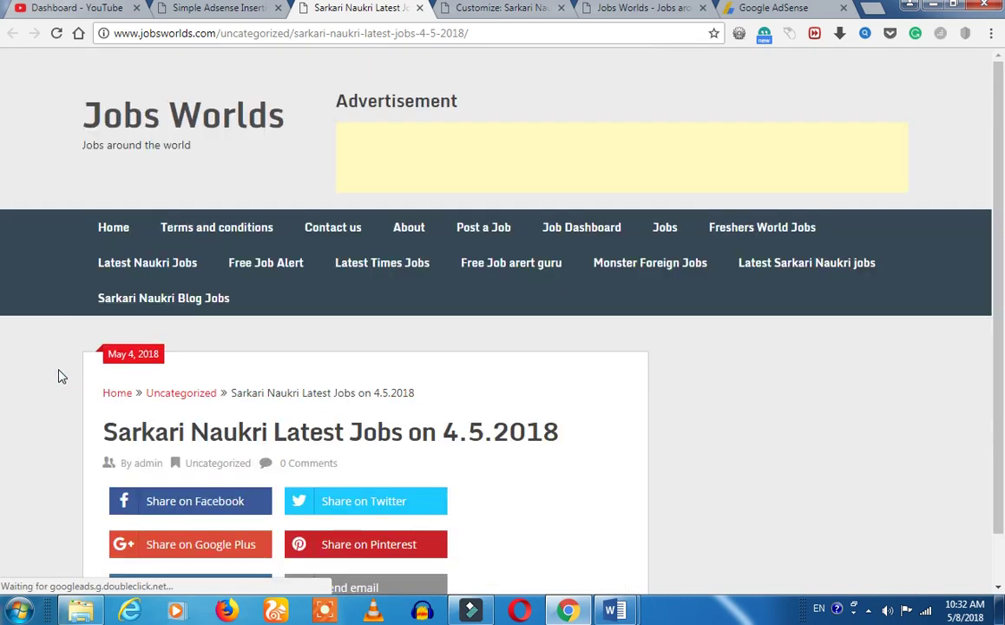
pyautogui.scroll(-2, 61, 376)
pyautogui.scroll(-2, 61, 372)
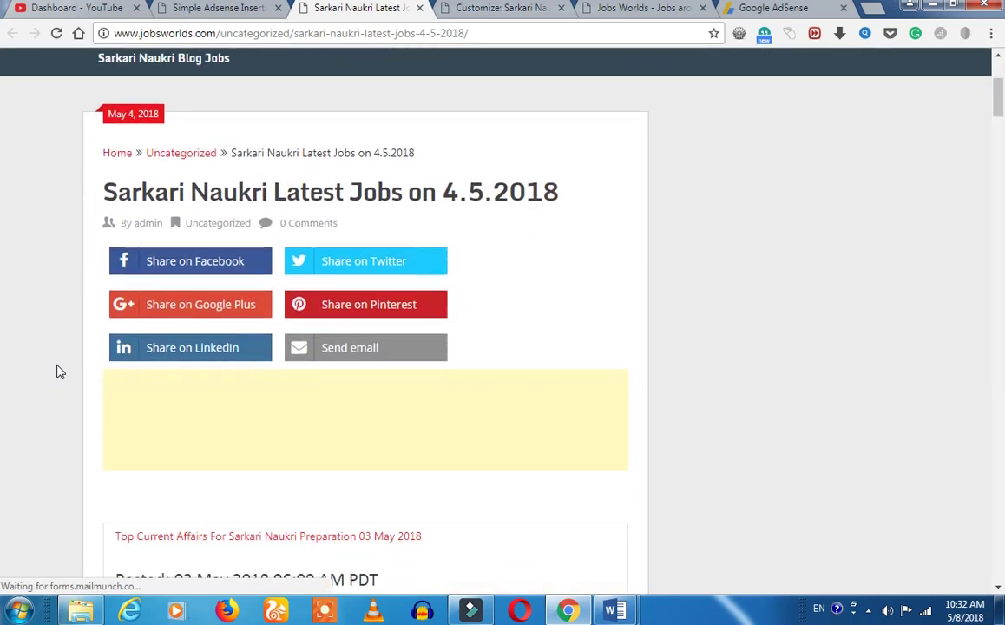
pyautogui.scroll(-3, 58, 371)
pyautogui.scroll(-12, 59, 370)
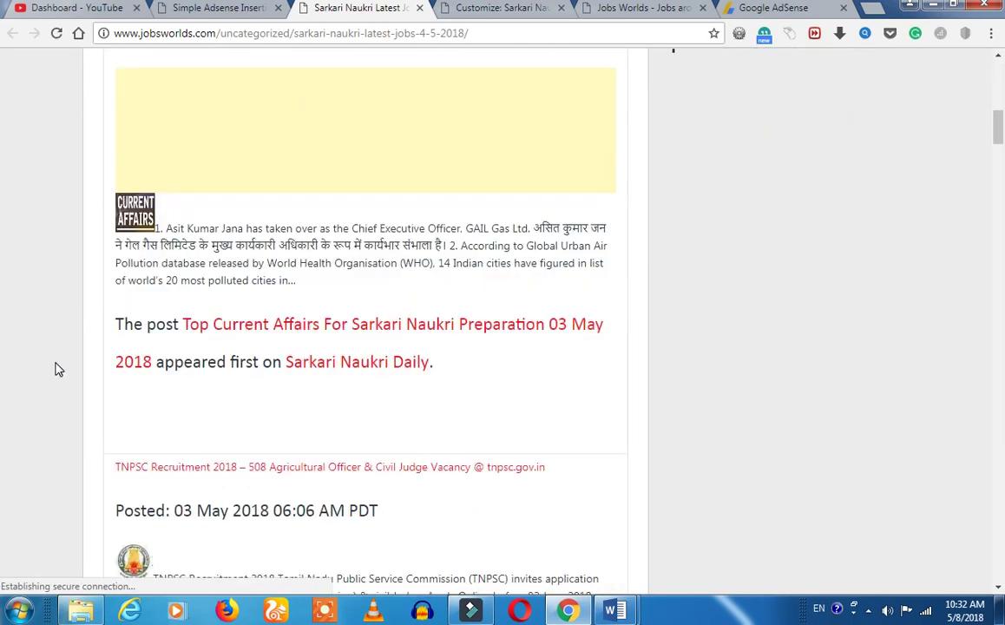
pyautogui.scroll(5, 59, 371)
pyautogui.scroll(5, 55, 370)
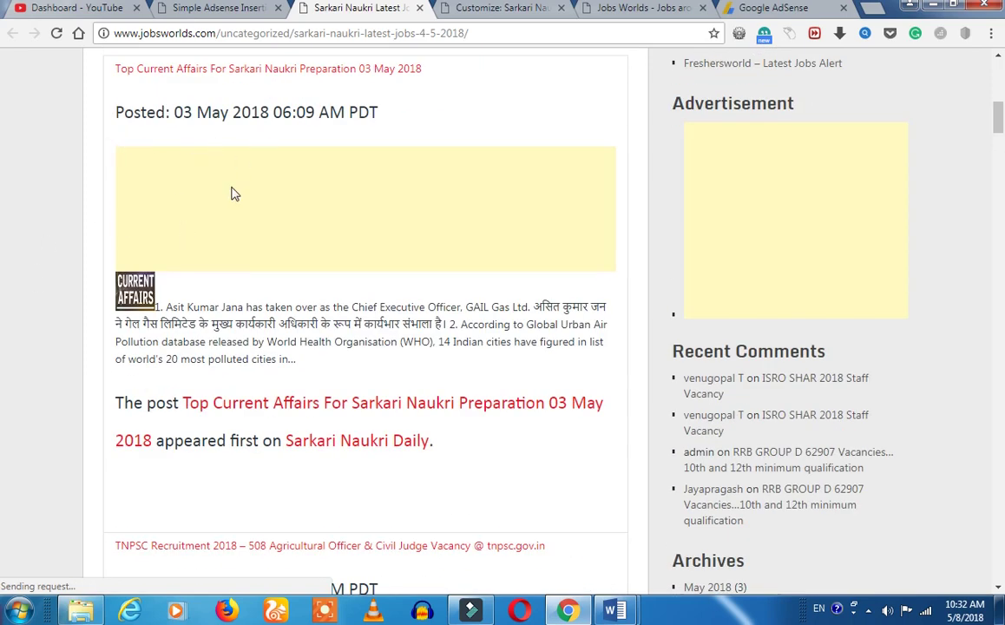
pyautogui.scroll(3, 233, 193)
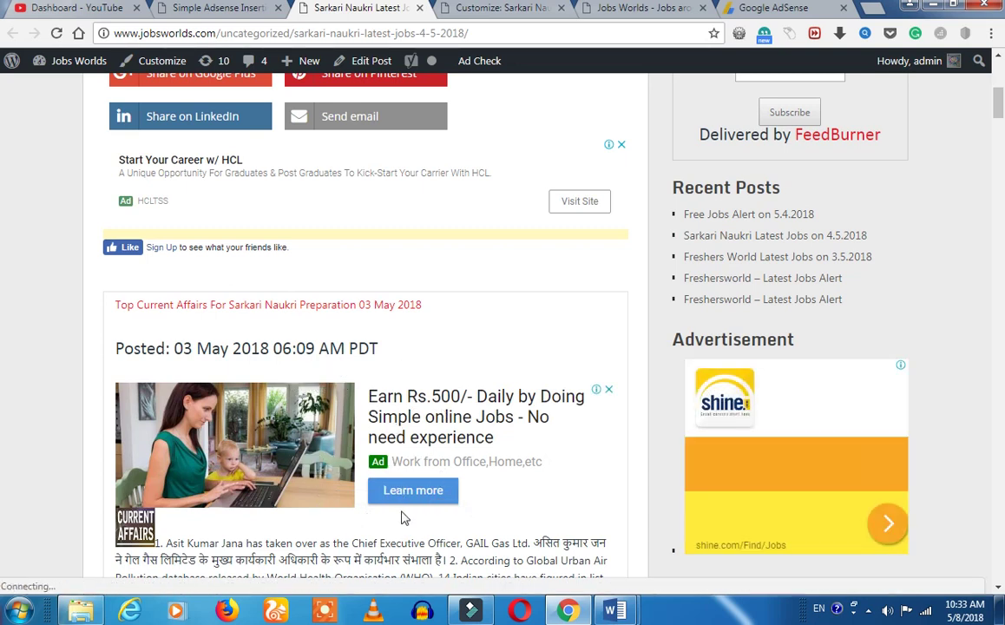
pyautogui.scroll(-2, 394, 517)
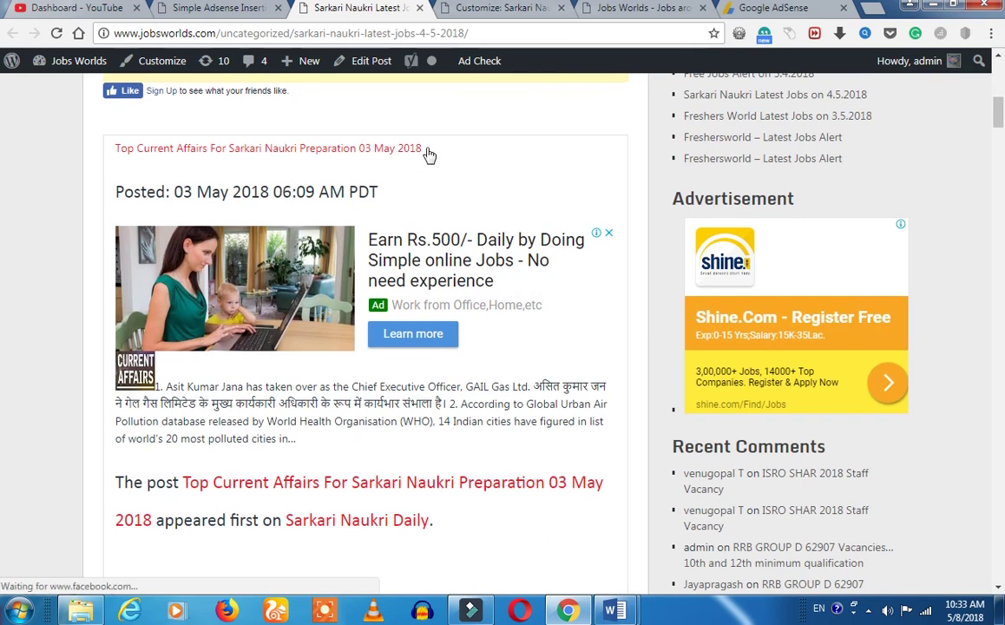
pyautogui.scroll(1, 360, 451)
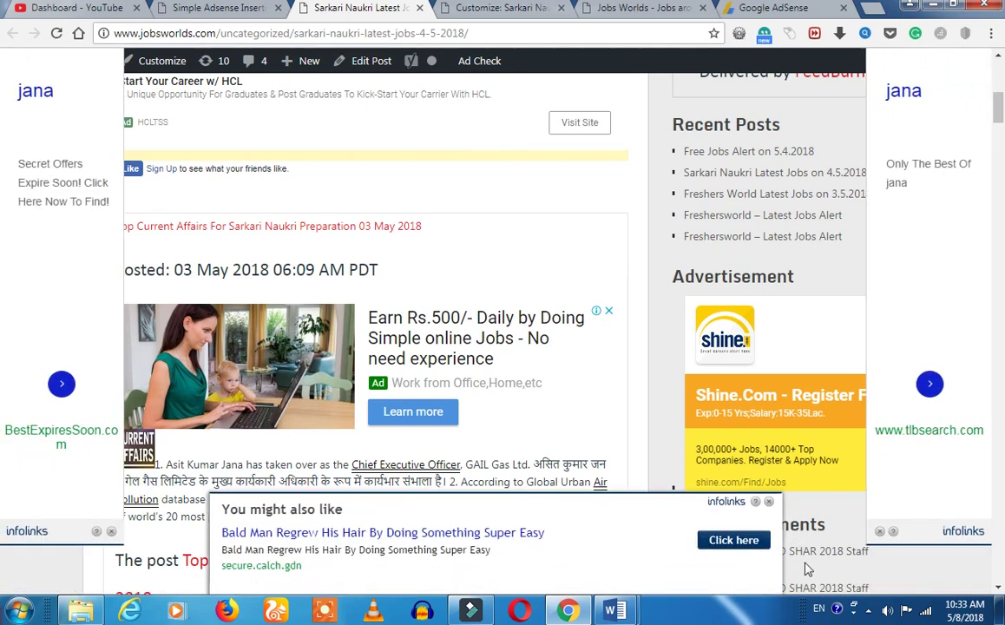
pyautogui.scroll(-2, 816, 566)
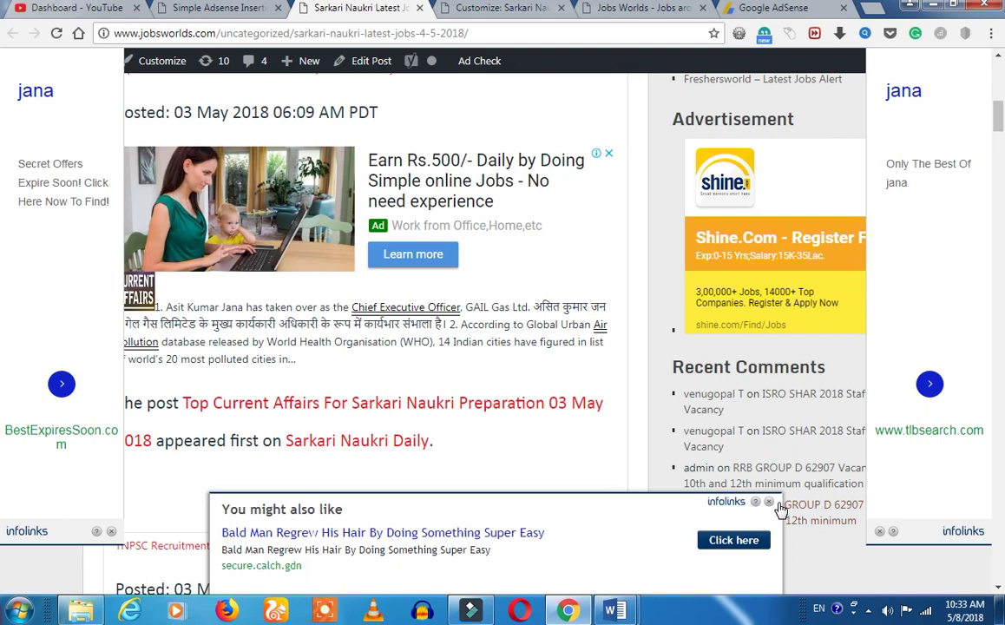
# Close the Infolinks suggestion box and both Infolinks side ads covering the live post.
pyautogui.click(769, 502)
pyautogui.click(879, 532)
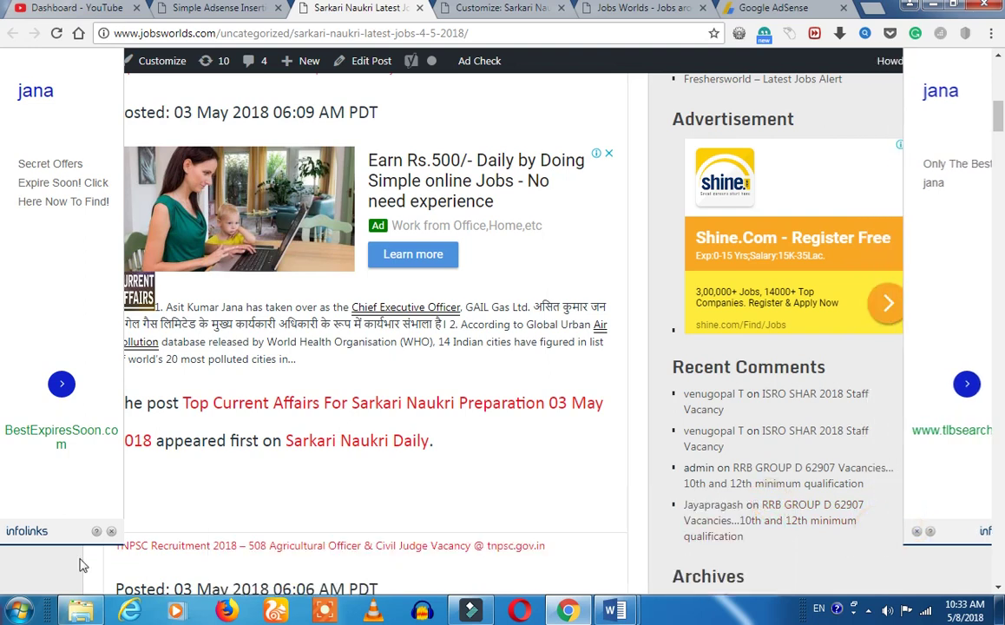
pyautogui.click(103, 531)
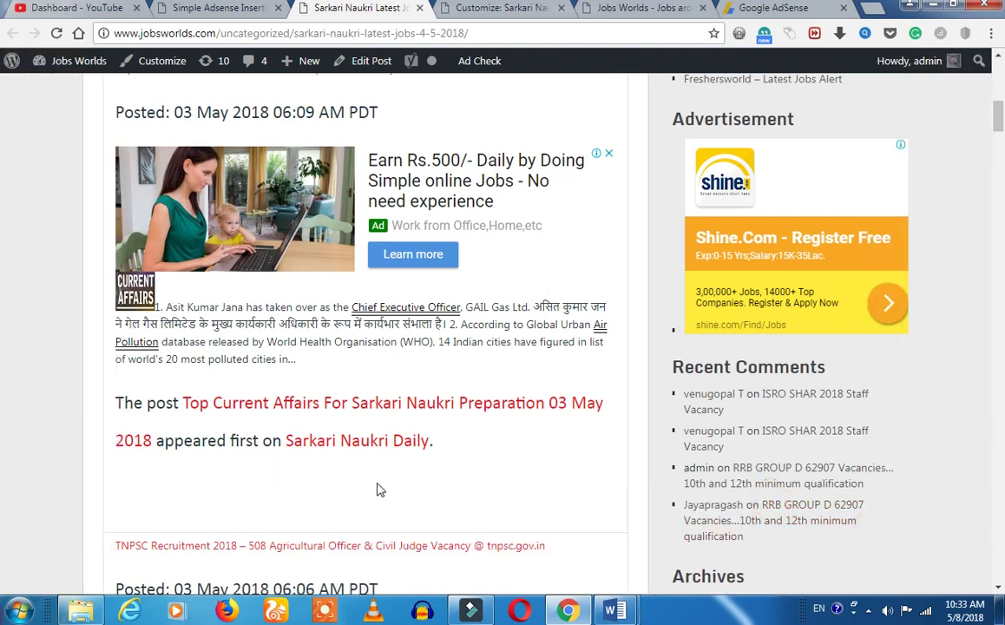
pyautogui.scroll(3, 377, 491)
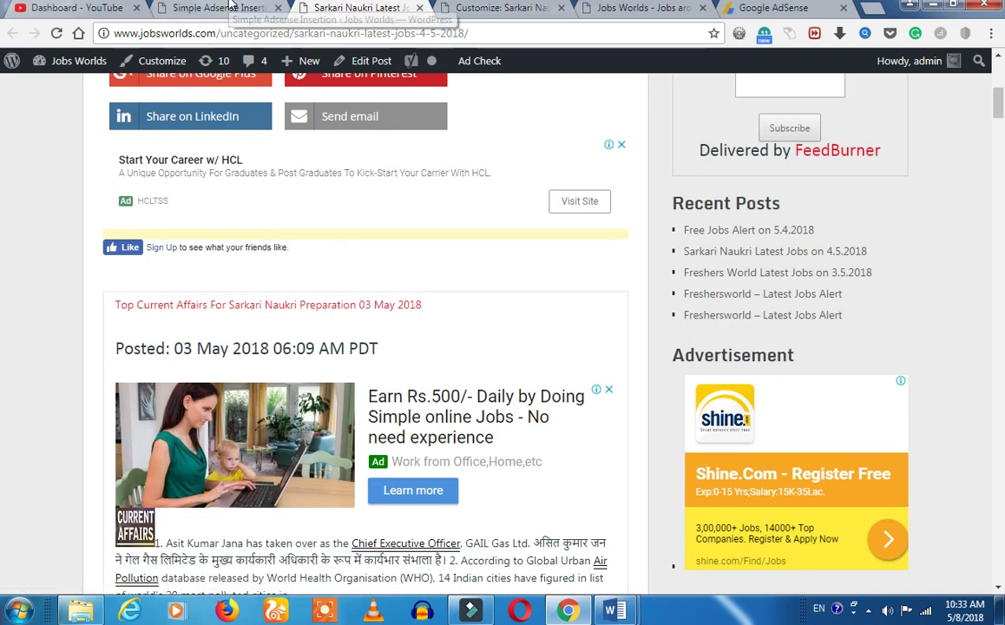
# Copy the Campaign 1 shortcode [wp_ad_camp_1] from the Adsense Insertion options and open the list of all posts.
pyautogui.click(232, 7)
pyautogui.click(352, 374)
pyautogui.tripleClick(337, 371)
pyautogui.click(340, 430)
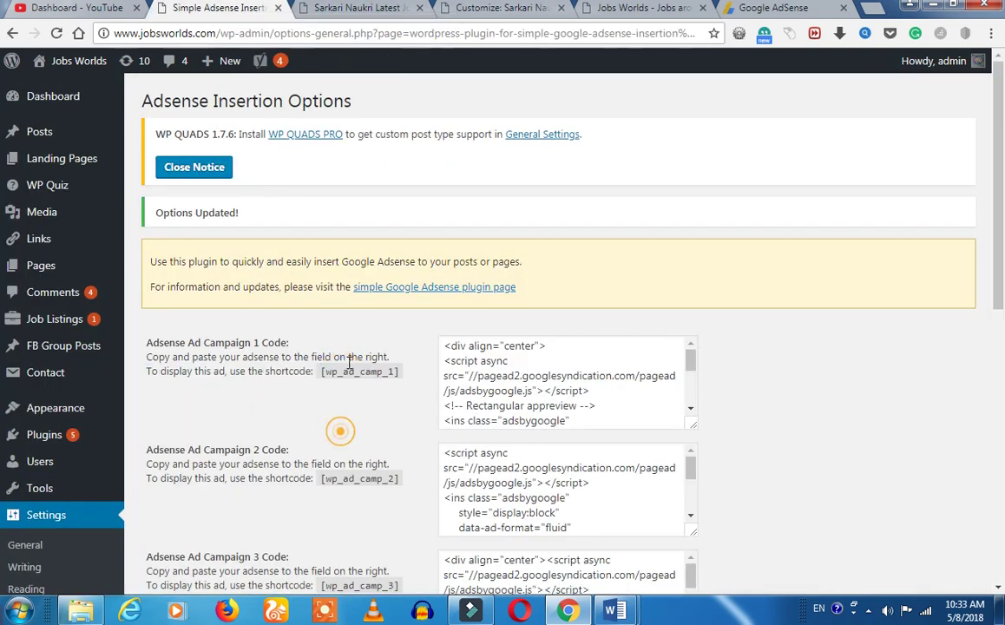
pyautogui.moveTo(319, 372); pyautogui.dragTo(396, 387)
pyautogui.hotkey('ctrl', 'c')
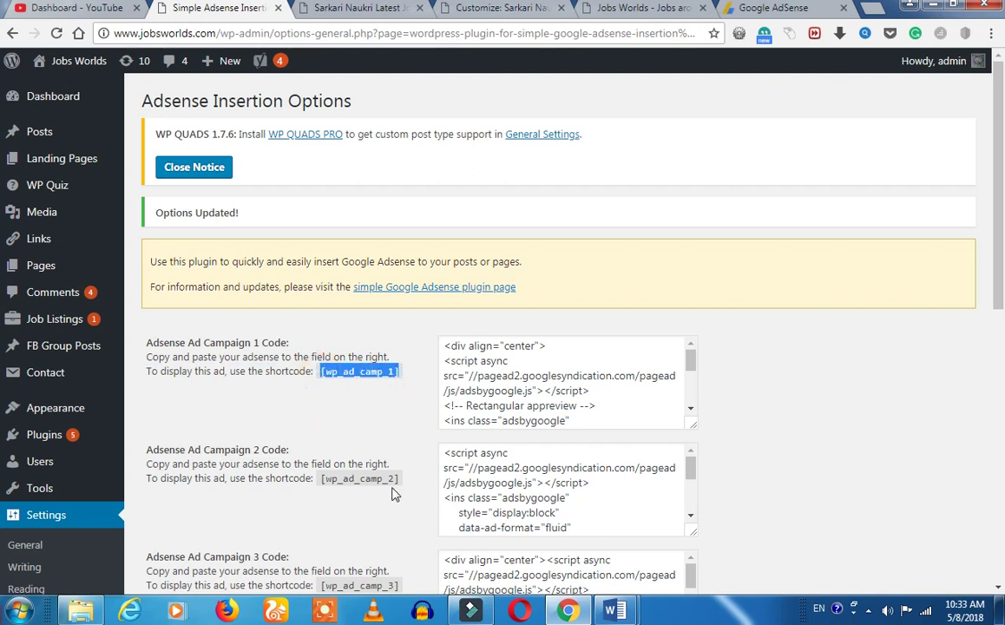
pyautogui.moveTo(52, 130)
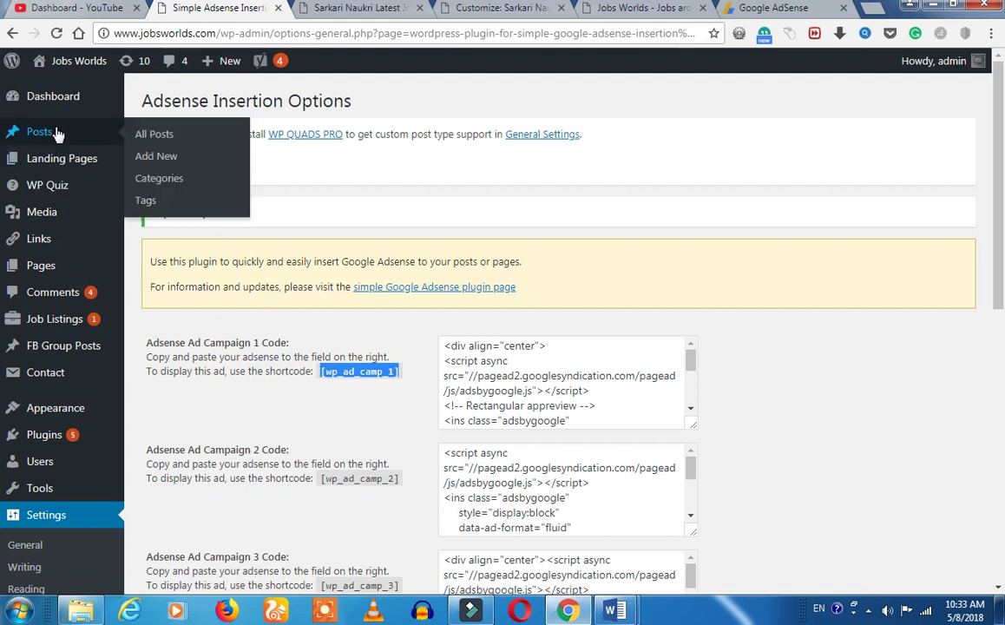
pyautogui.click(154, 136)
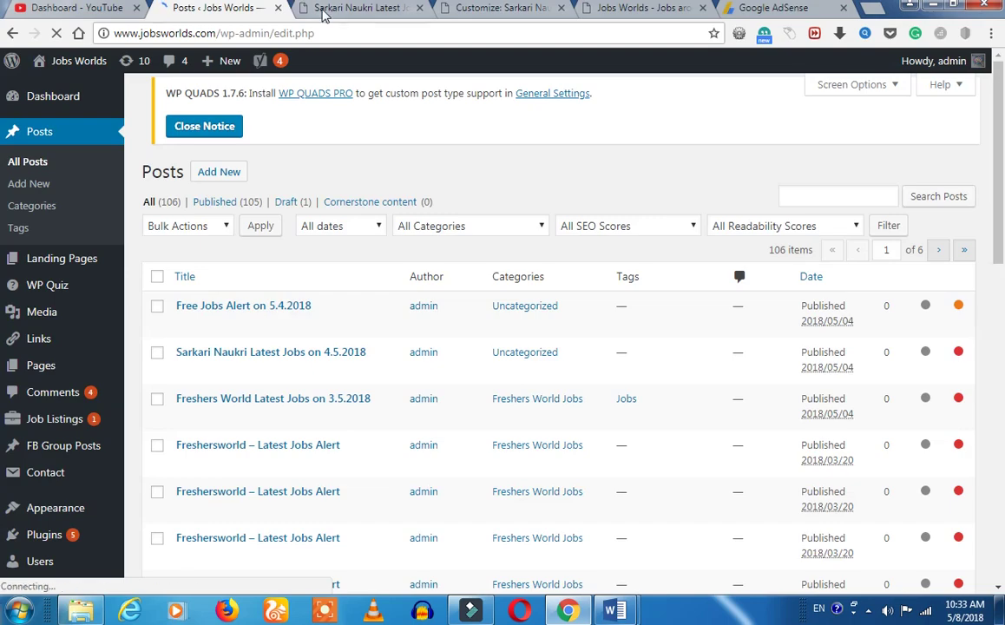
# Look through the job entries of the live Sarkari Naukri post for places suited to an ad.
pyautogui.click(329, 8)
pyautogui.scroll(-15, 355, 407)
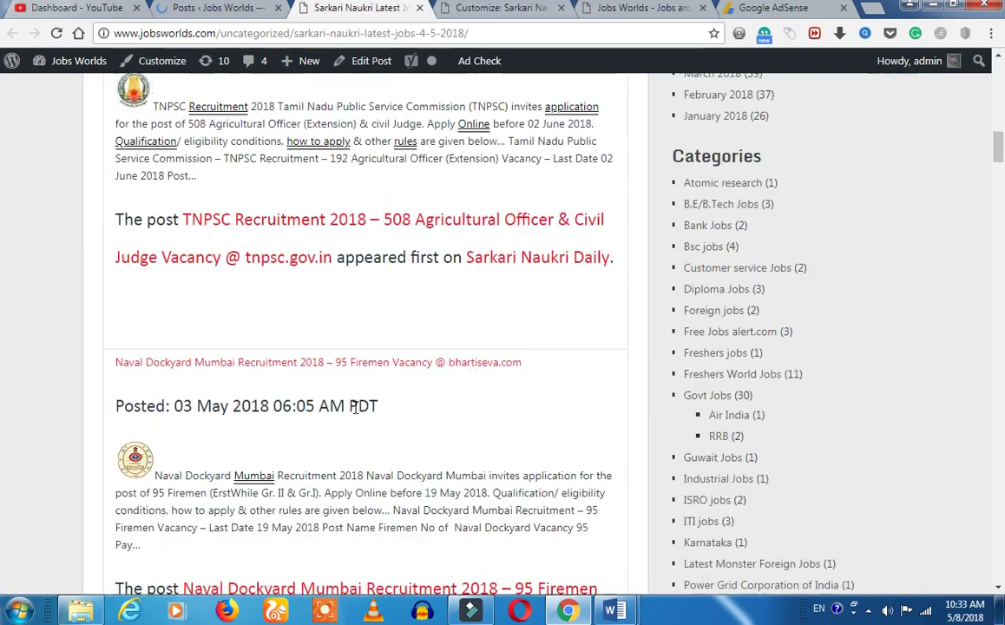
pyautogui.scroll(-15, 355, 407)
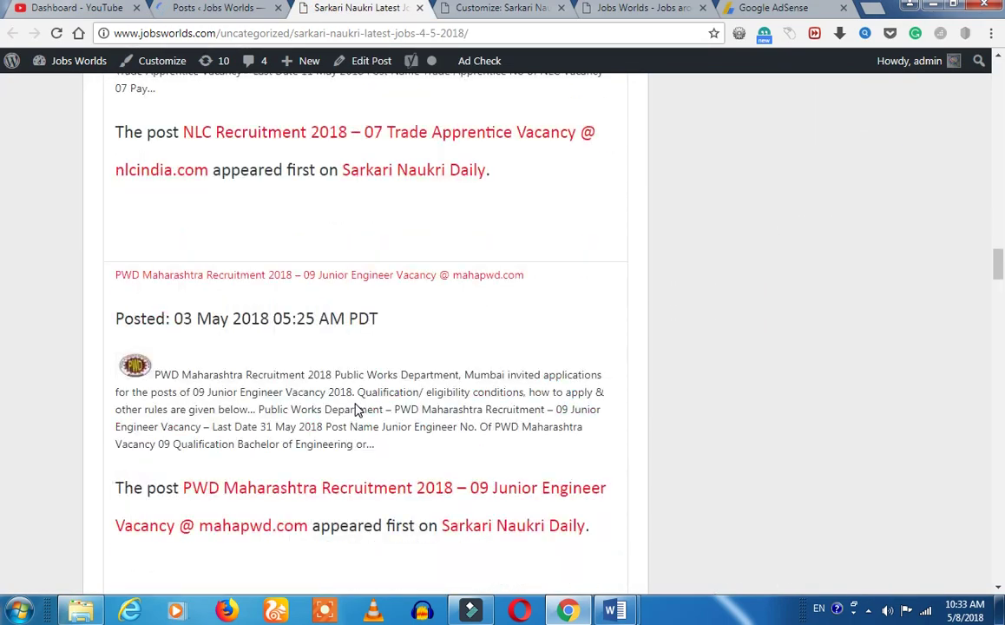
pyautogui.scroll(-15, 356, 405)
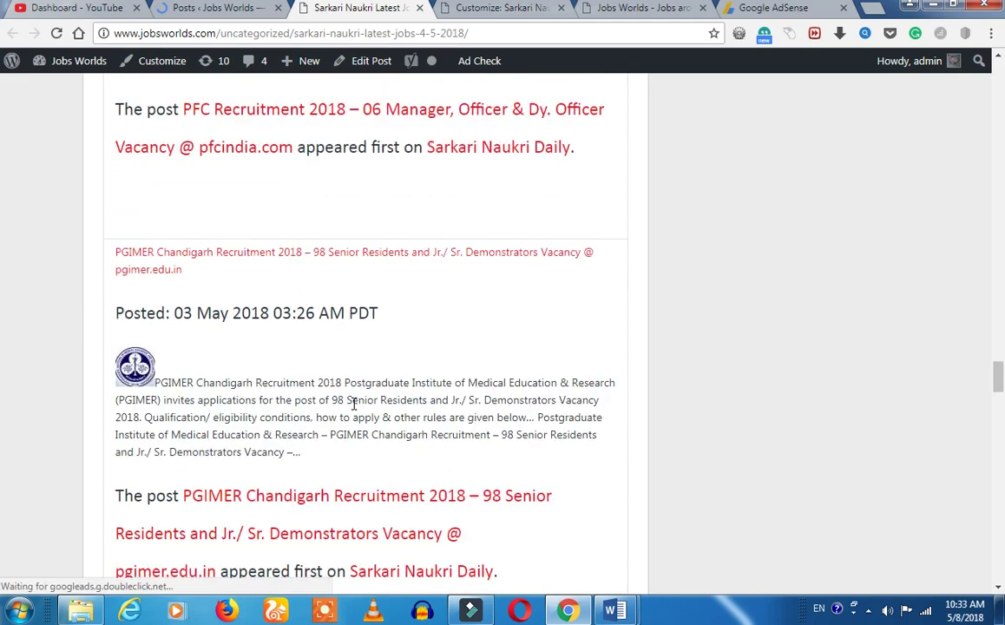
pyautogui.scroll(-5, 353, 404)
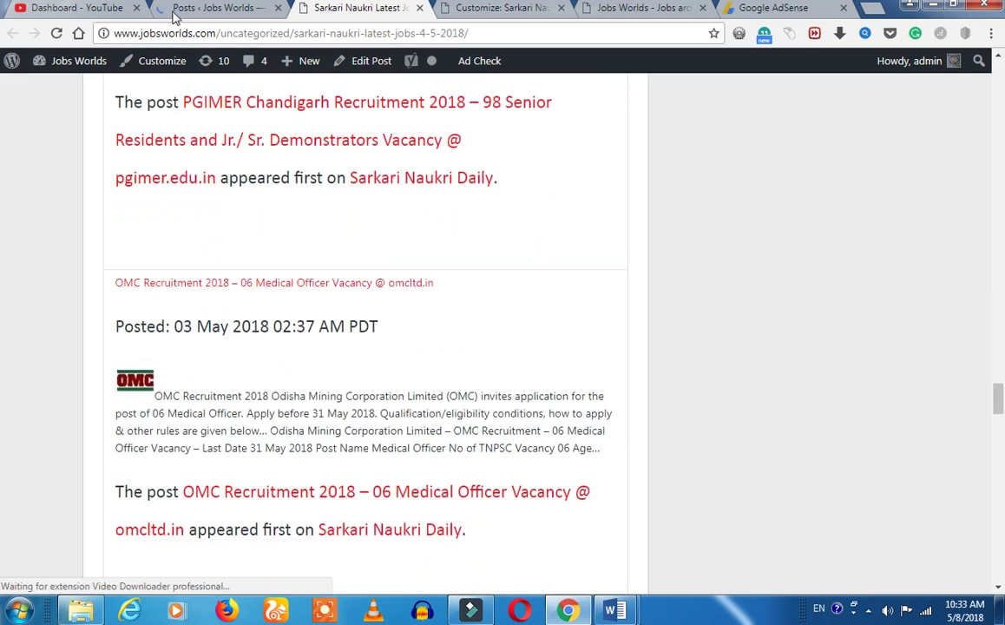
# Open the post Sarkari Naukri Latest Jobs on 4.5.2018 for editing and go to its first job entry.
pyautogui.click(208, 8)
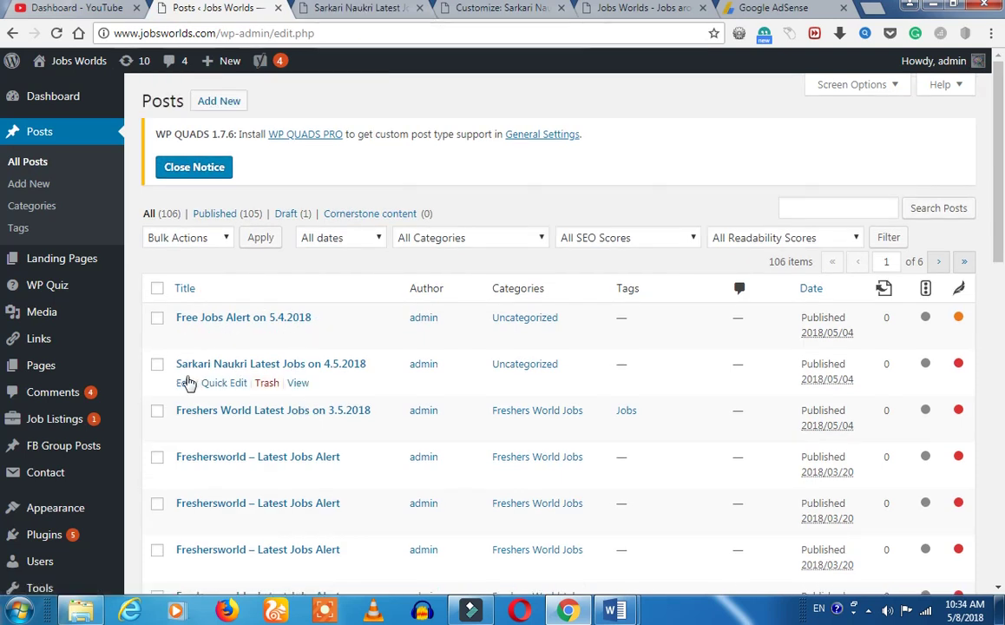
pyautogui.click(184, 384)
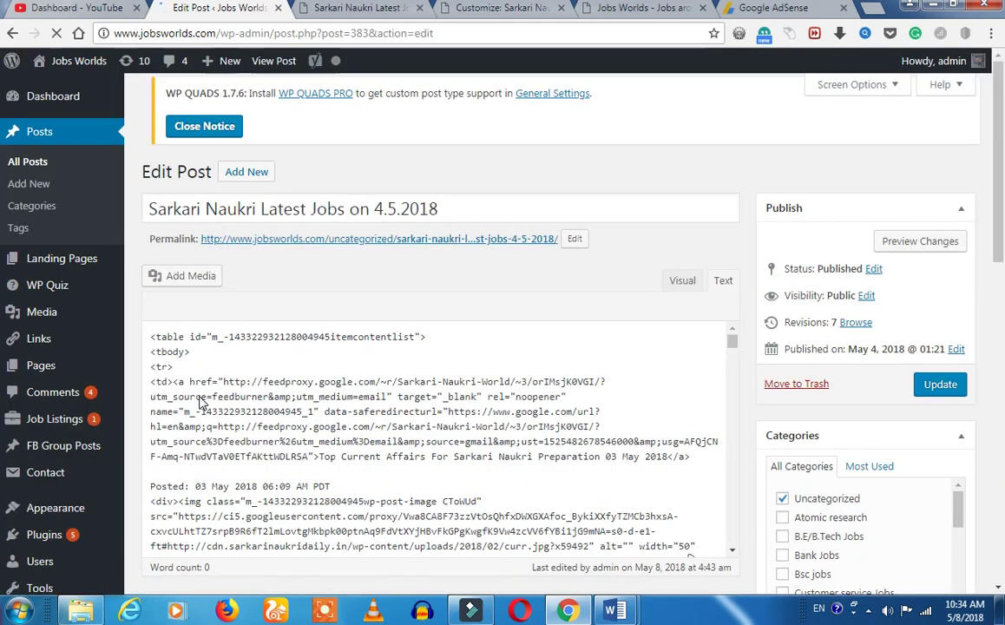
pyautogui.scroll(-1, 254, 425)
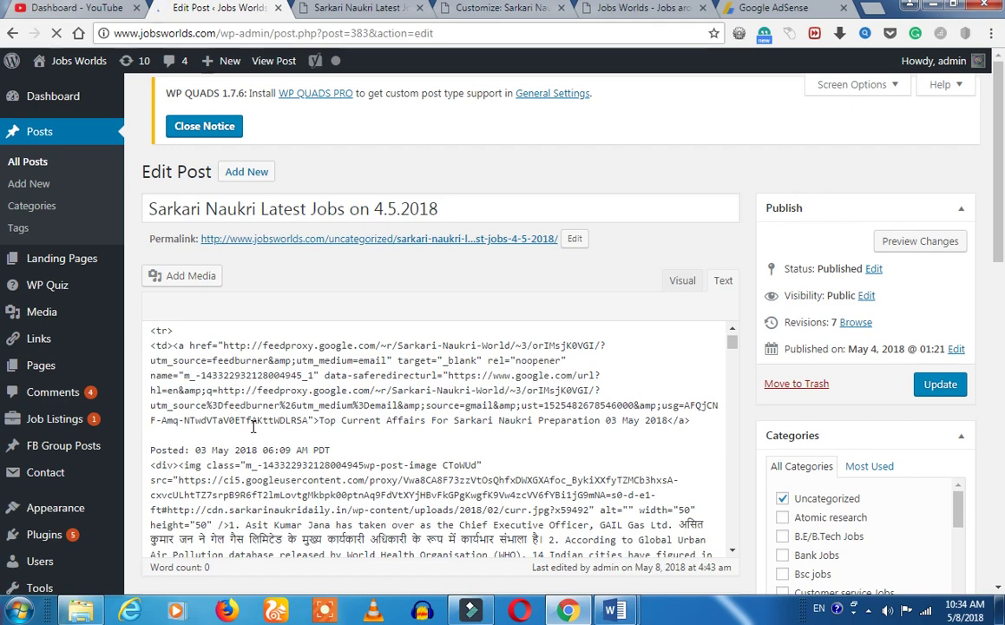
# Insert the shortcode [wp_ad_camp_1] in the post's HTML on the blank line after the first job entry, Top Current Affairs.
pyautogui.scroll(-6, 253, 425)
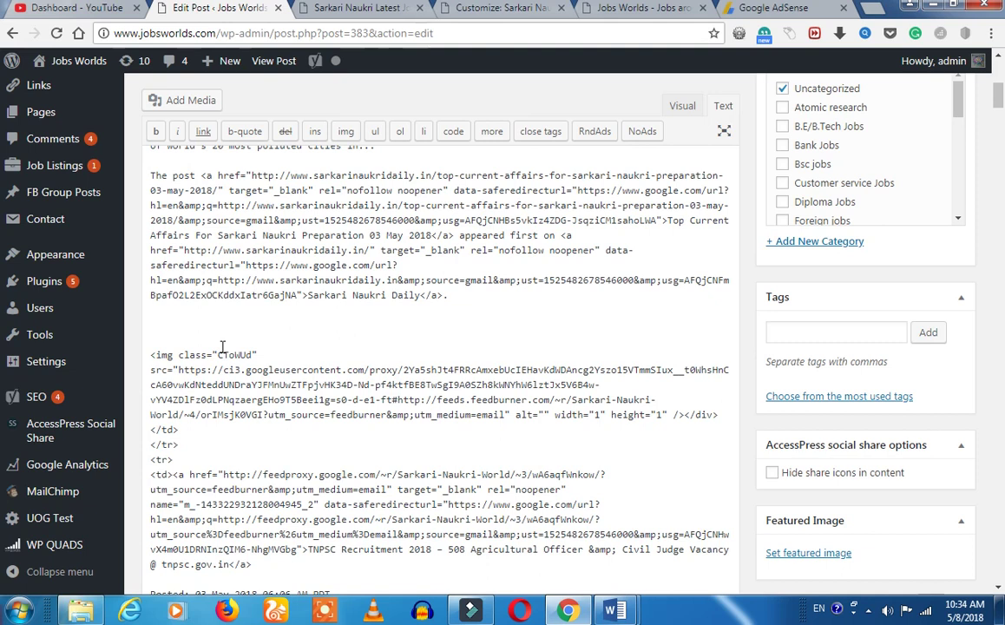
pyautogui.click(196, 325)
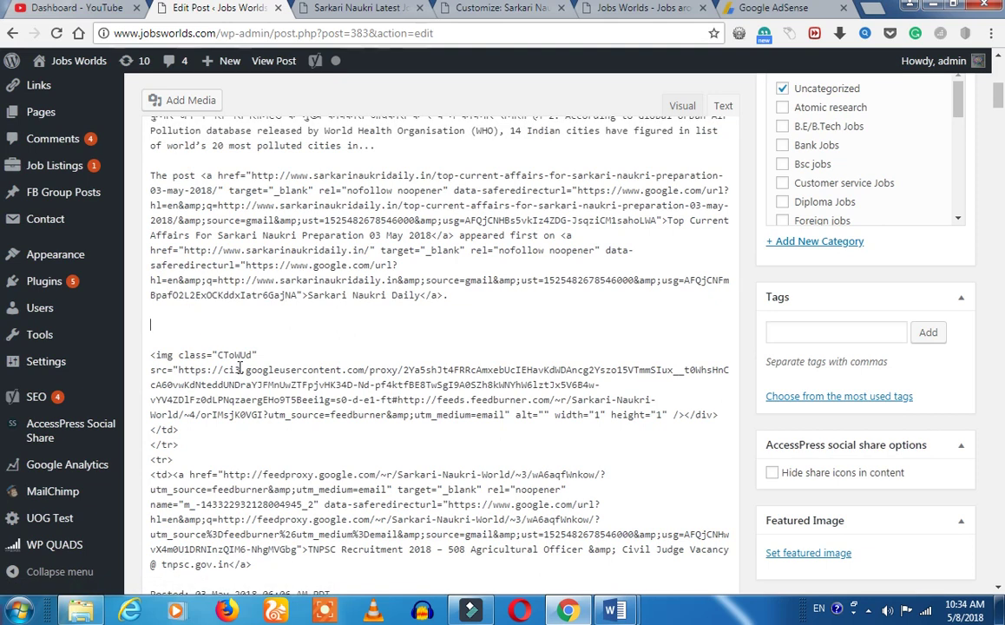
pyautogui.hotkey('ctrl', 'v')
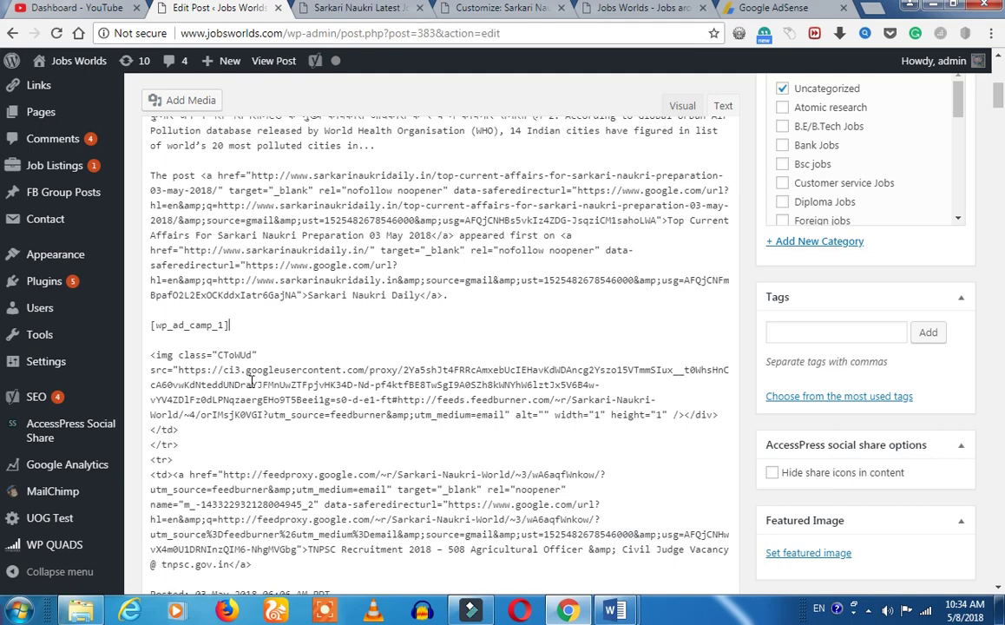
# Insert the shortcode [wp_ad_camp_2] between the Naval Dockyard Mumbai Recruitment link and its Posted line.
pyautogui.scroll(-5, 252, 382)
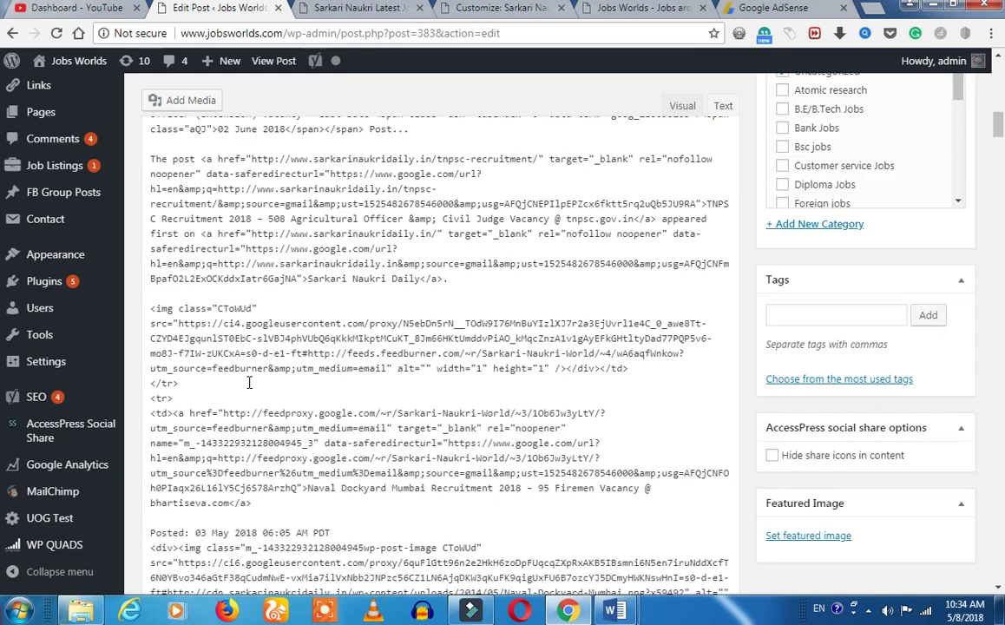
pyautogui.scroll(-3, 254, 428)
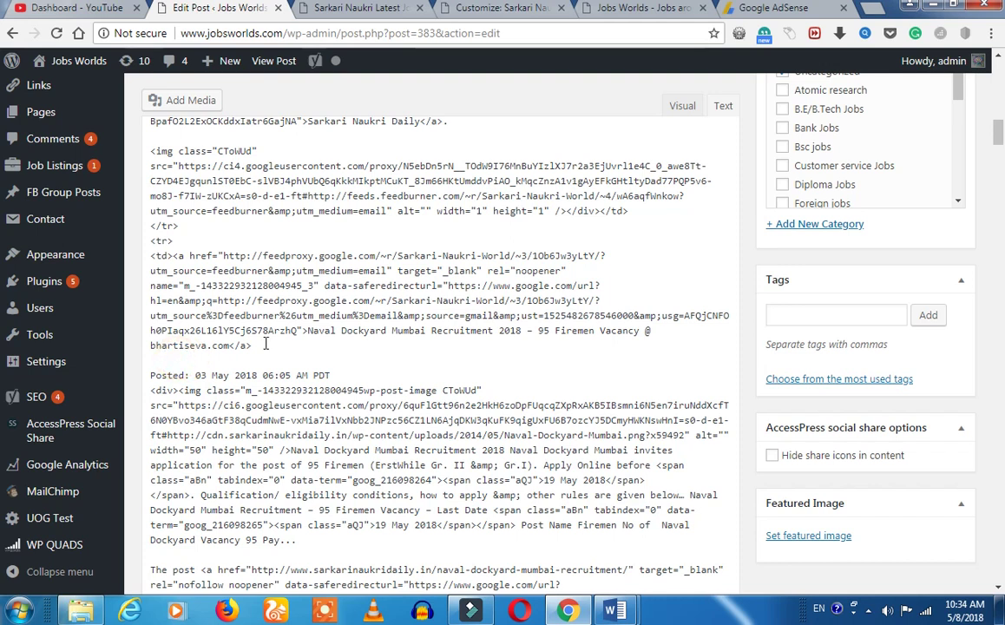
pyautogui.click(177, 366)
pyautogui.write('[wp_ad_camp_1]')
pyautogui.click(230, 361)
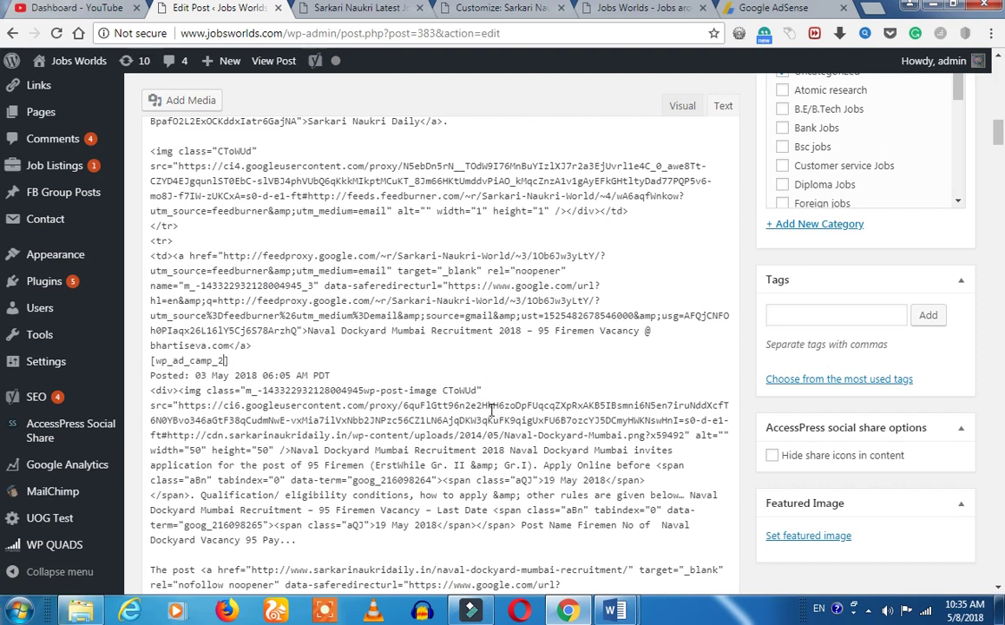
# Update the post and reload its live Sarkari Naukri Latest Jobs page.
pyautogui.scroll(10, 491, 408)
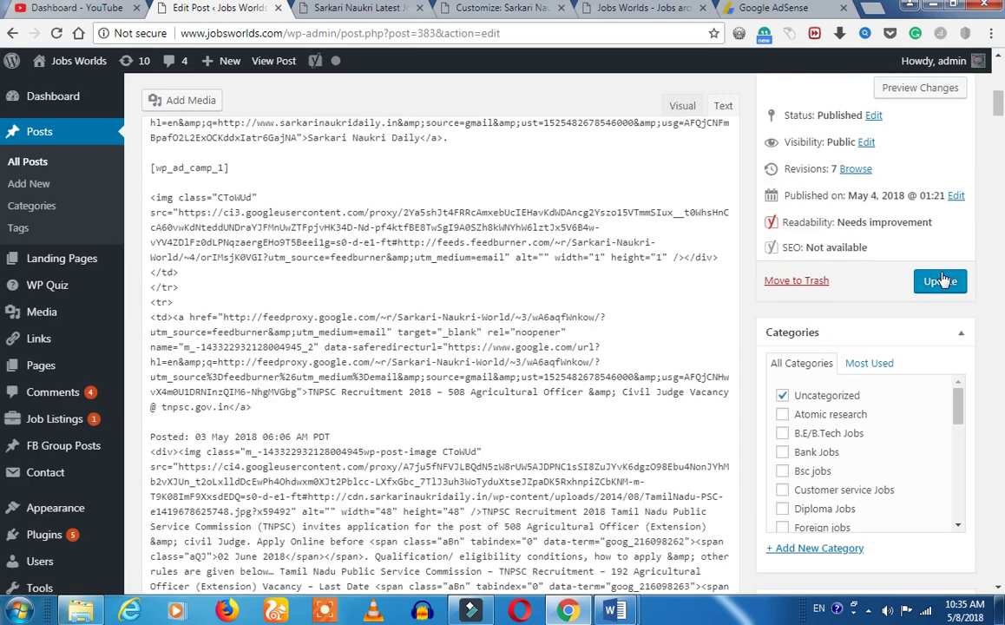
pyautogui.click(938, 283)
pyautogui.click(937, 285)
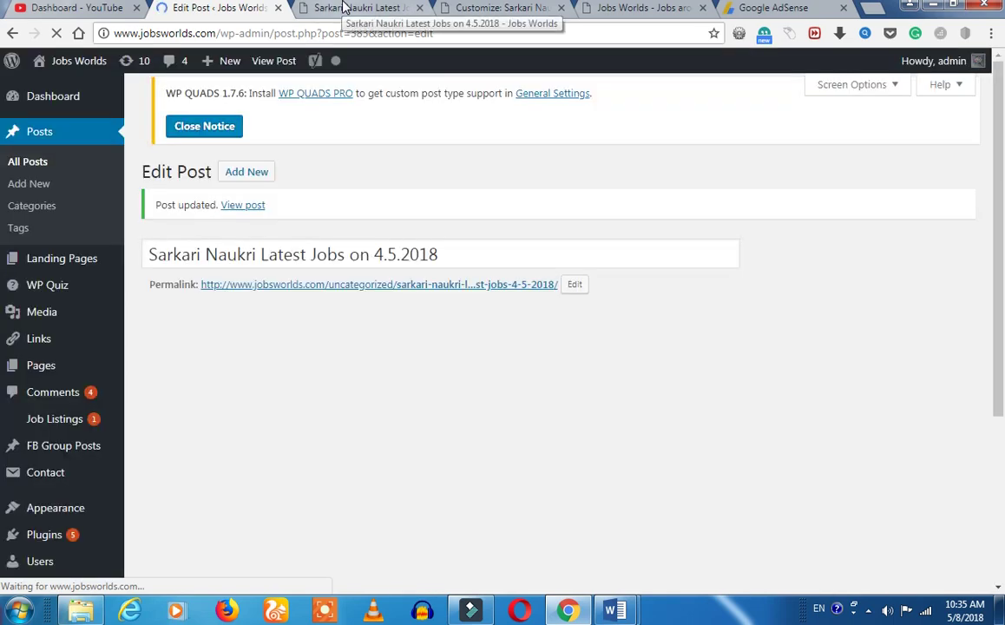
pyautogui.click(345, 6)
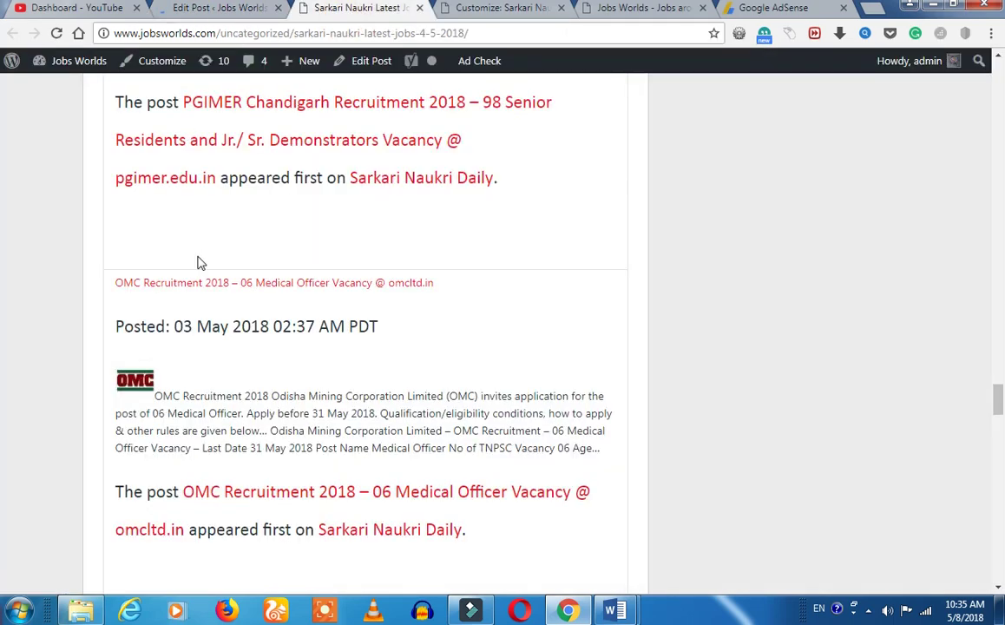
pyautogui.scroll(4, 198, 262)
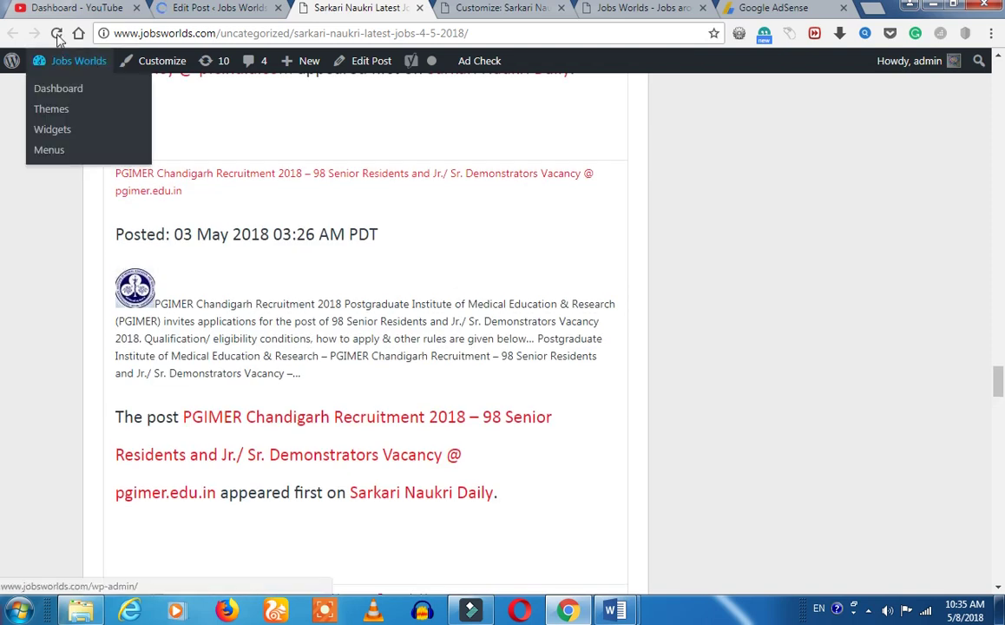
pyautogui.click(57, 35)
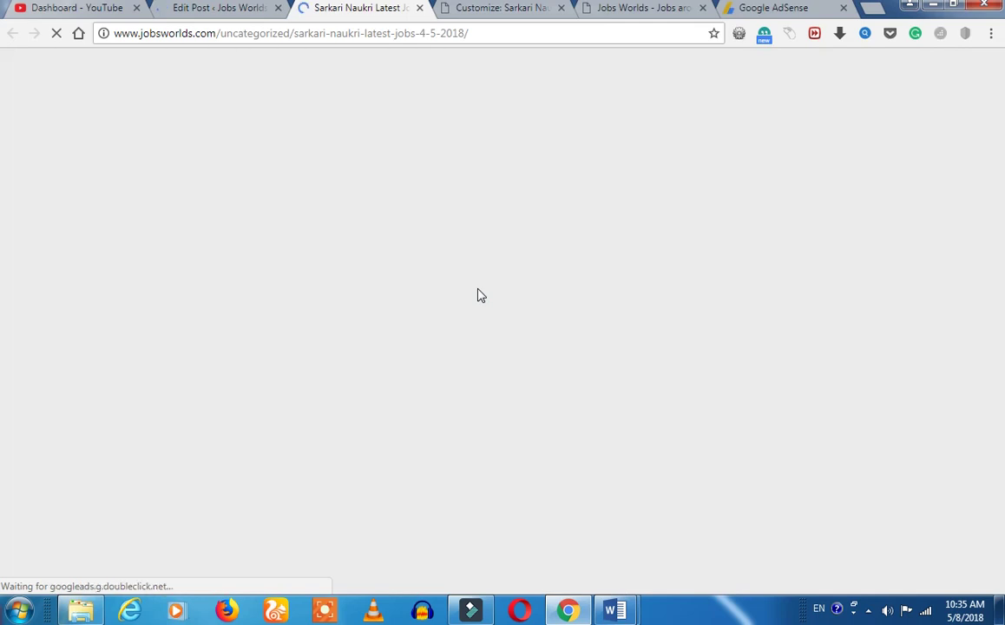
# Check the ads on the live post after the Top Current Affairs entry and under the Naval Dockyard Mumbai heading.
pyautogui.scroll(-7, 420, 366)
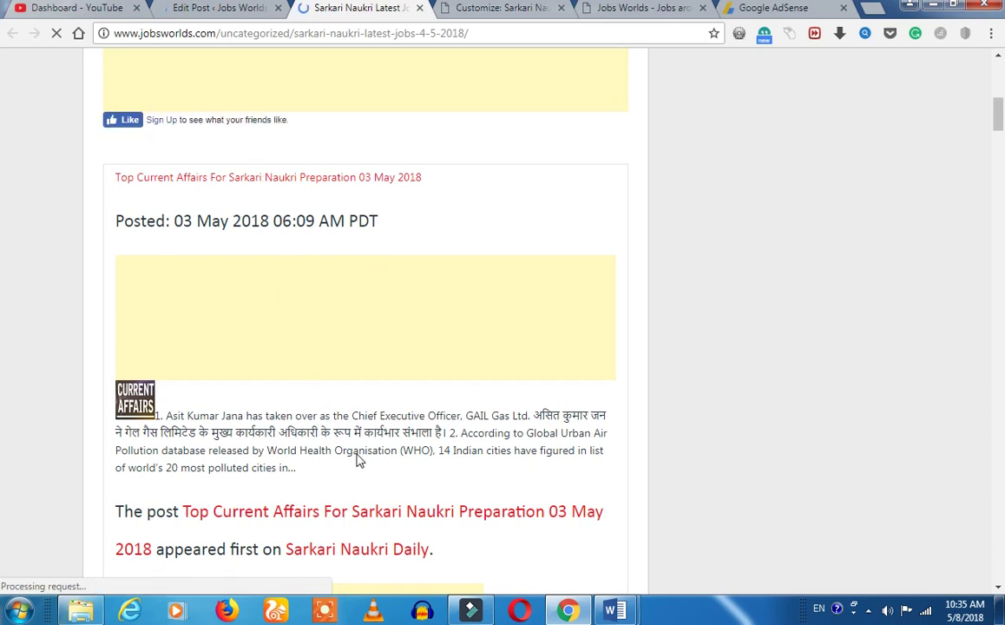
pyautogui.scroll(-3, 357, 460)
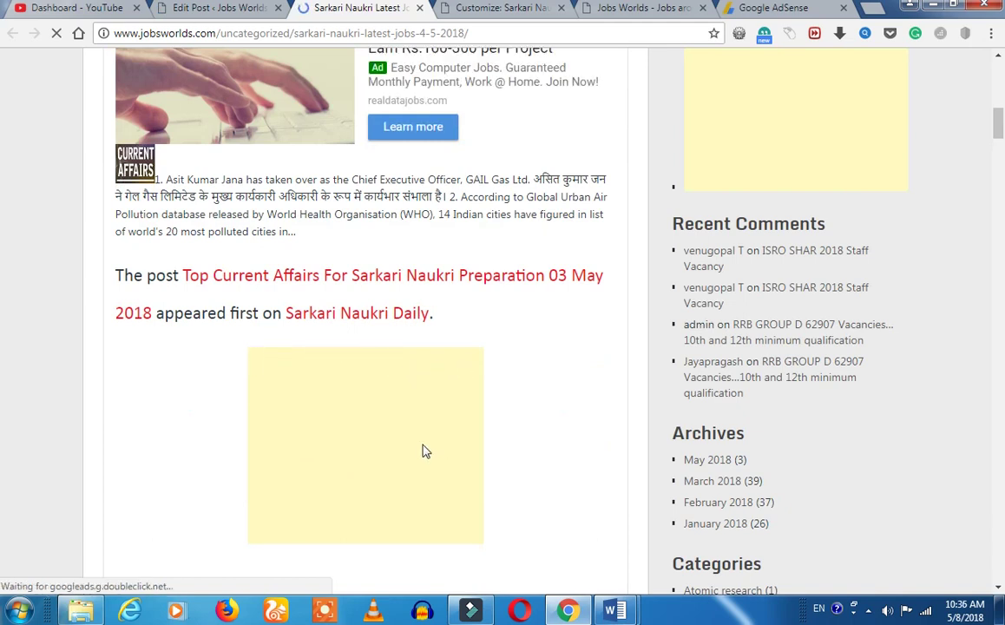
pyautogui.scroll(-1, 426, 451)
pyautogui.scroll(-3, 423, 452)
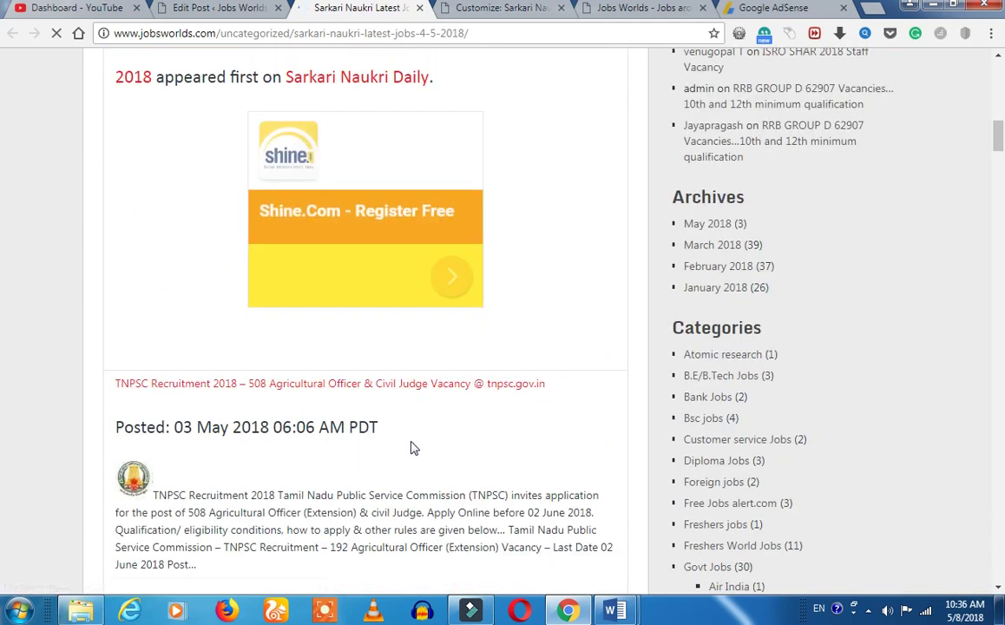
pyautogui.scroll(-4, 399, 424)
pyautogui.scroll(-3, 399, 424)
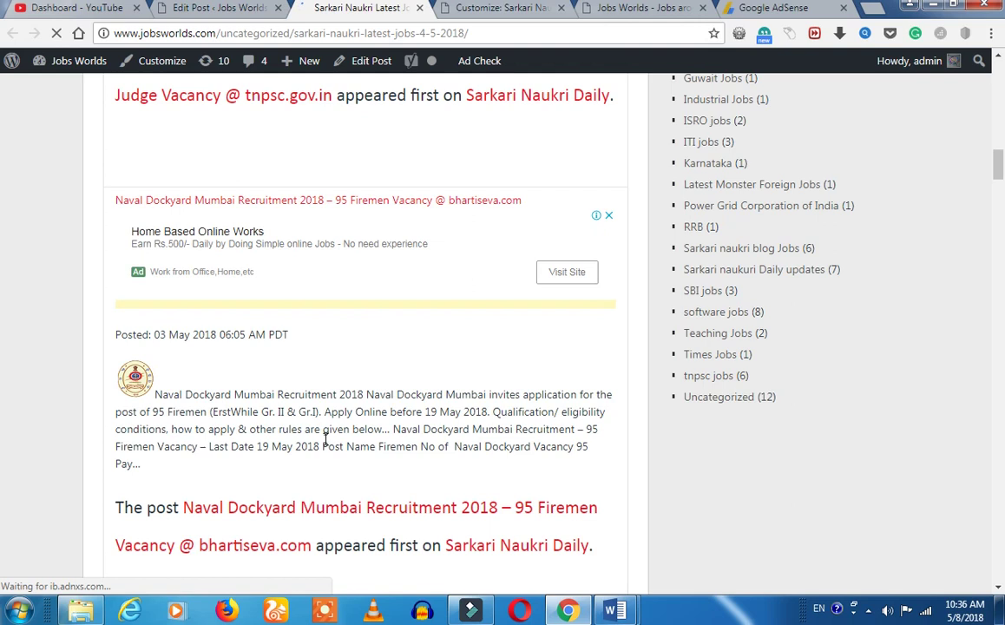
# Return to the WordPress admin and open the Easy Content Adder options.
pyautogui.click(199, 7)
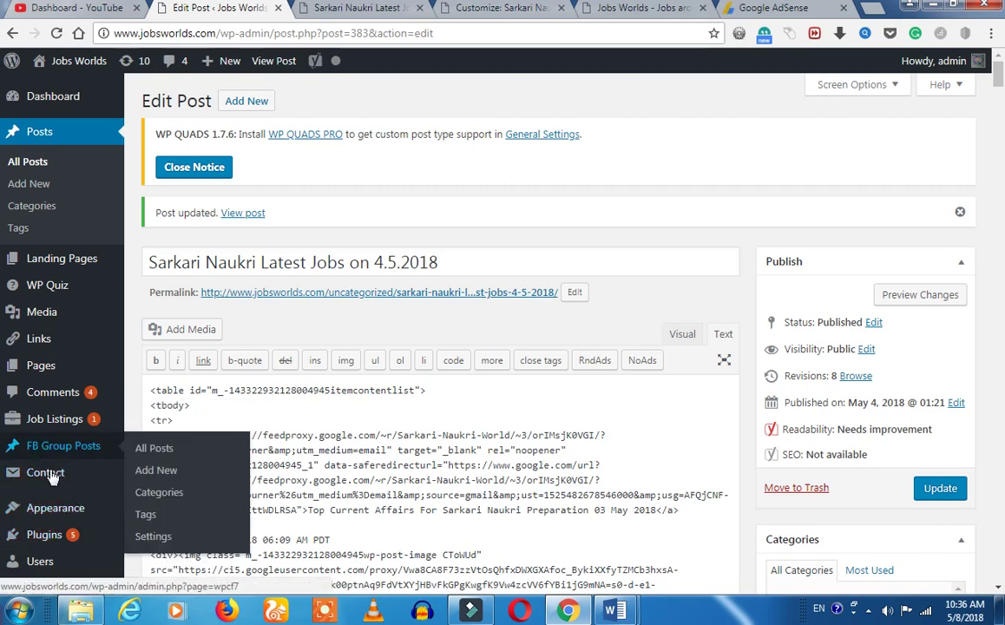
pyautogui.scroll(-4, 366, 455)
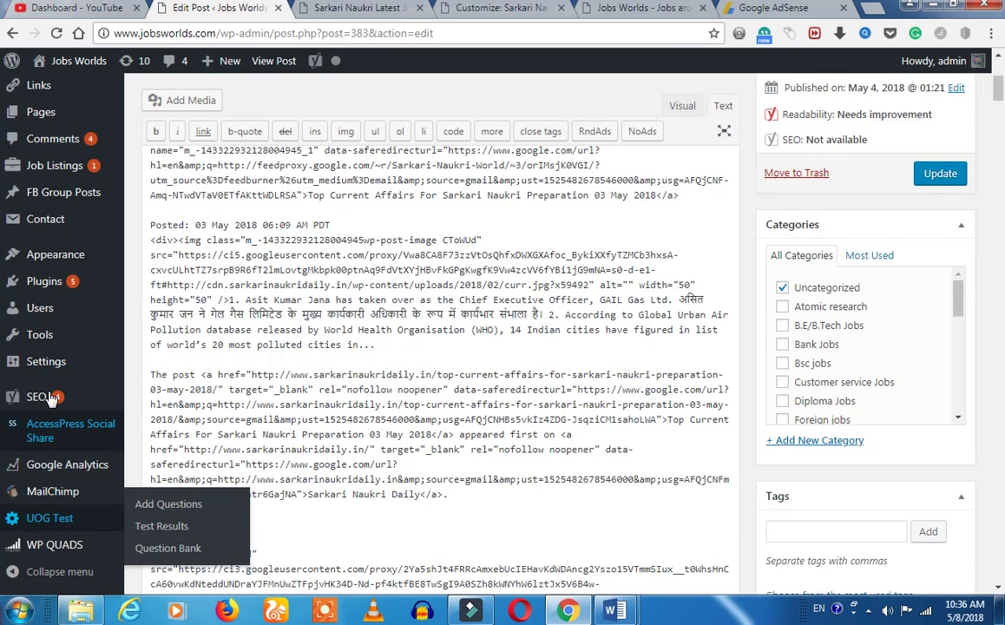
pyautogui.moveTo(50, 370)
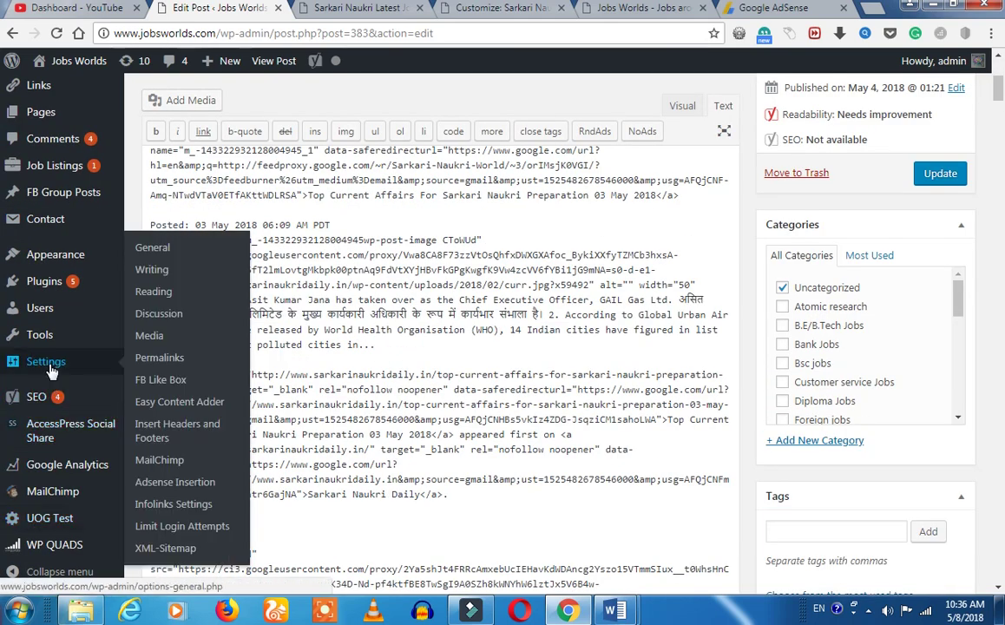
pyautogui.click(180, 405)
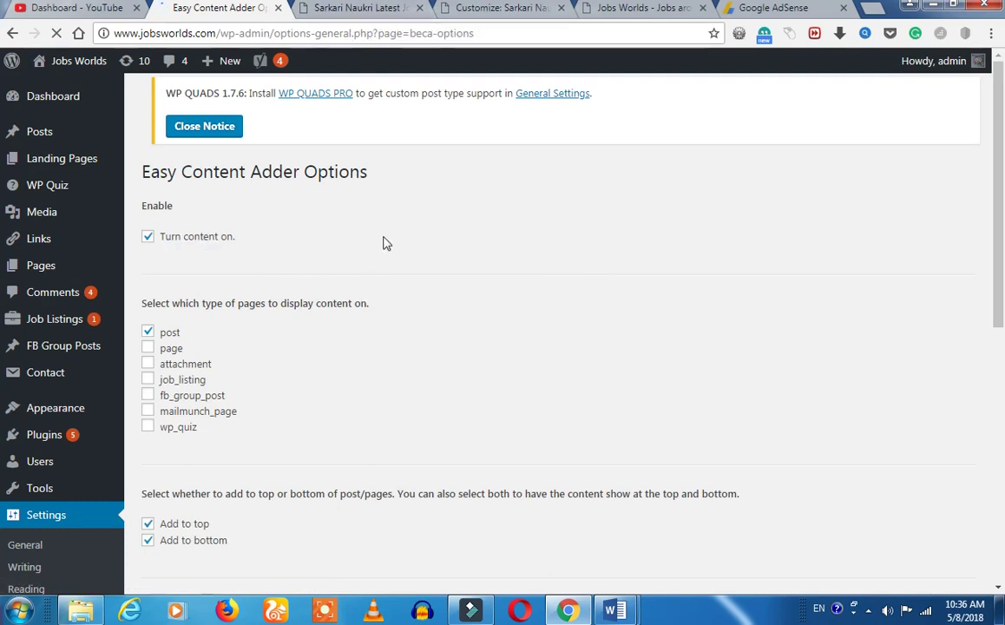
# Turn off the added content, deselect the post page type, and clear both the top and bottom placements.
pyautogui.click(180, 247)
pyautogui.click(172, 333)
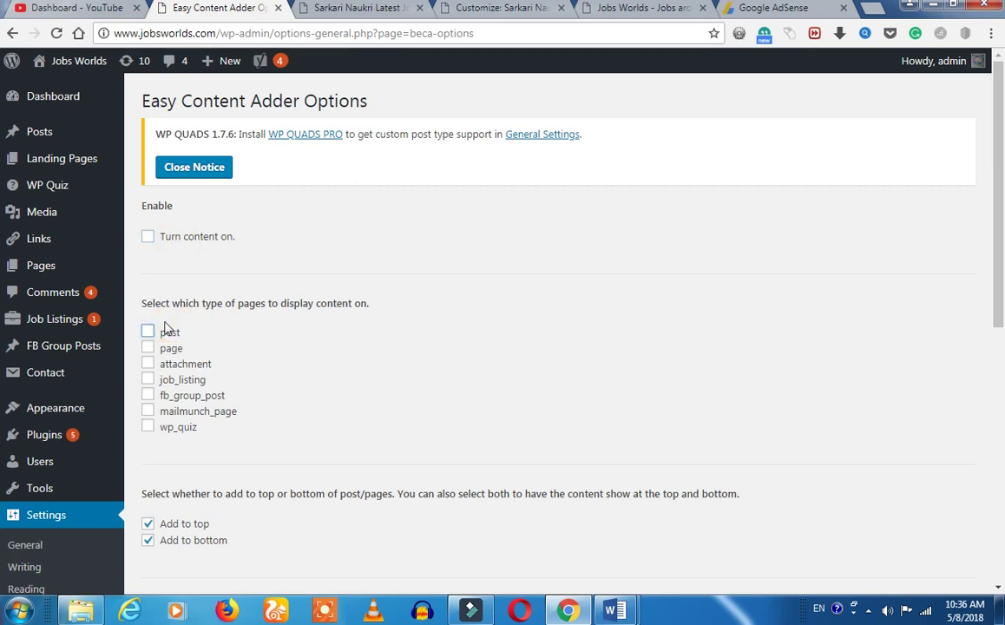
pyautogui.scroll(-4, 327, 442)
pyautogui.click(202, 228)
pyautogui.click(190, 212)
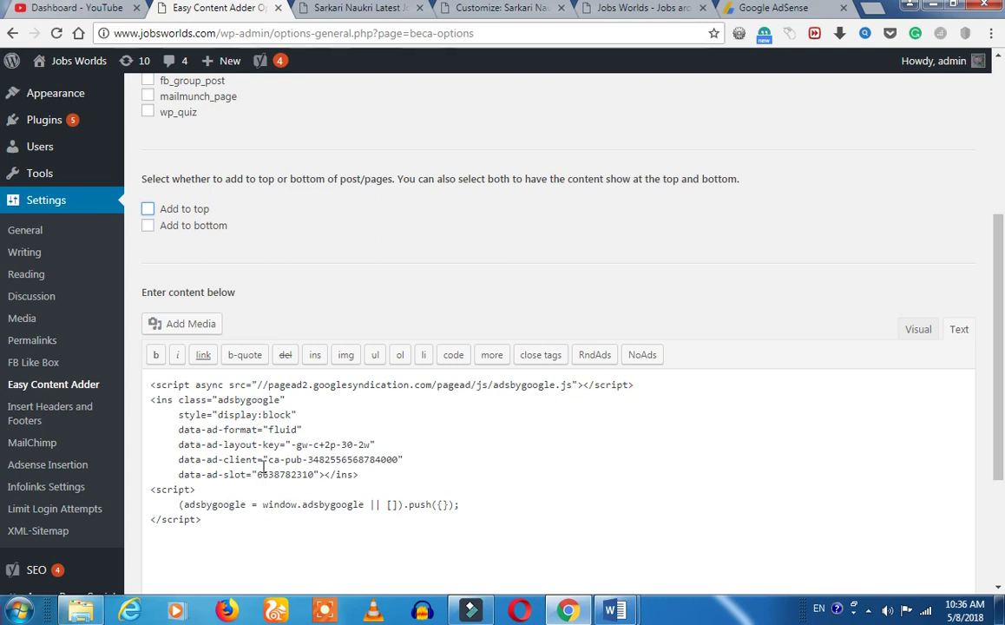
pyautogui.moveTo(297, 445); pyautogui.dragTo(364, 447)
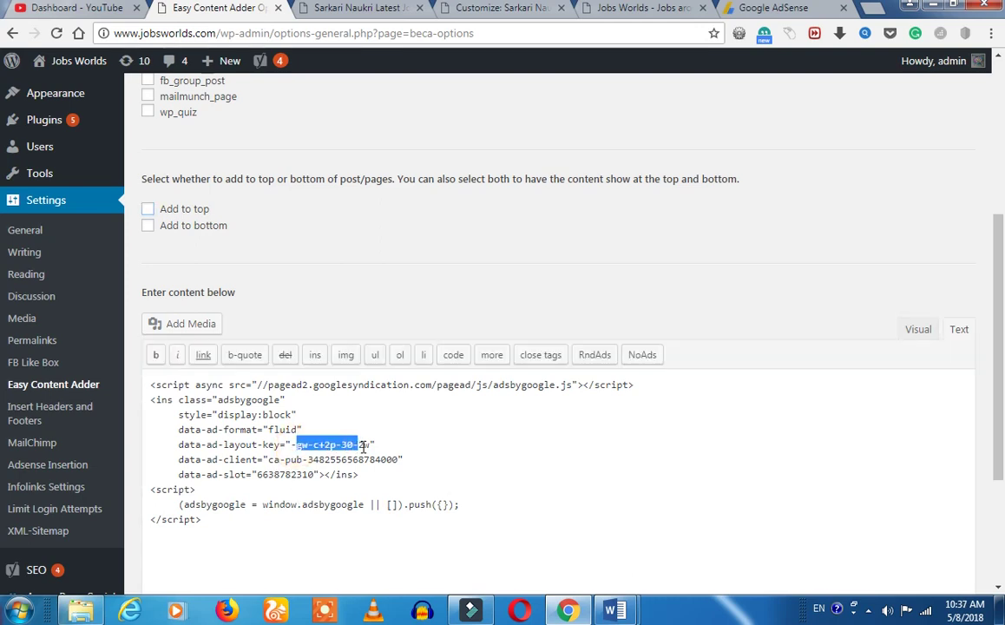
pyautogui.click(411, 429)
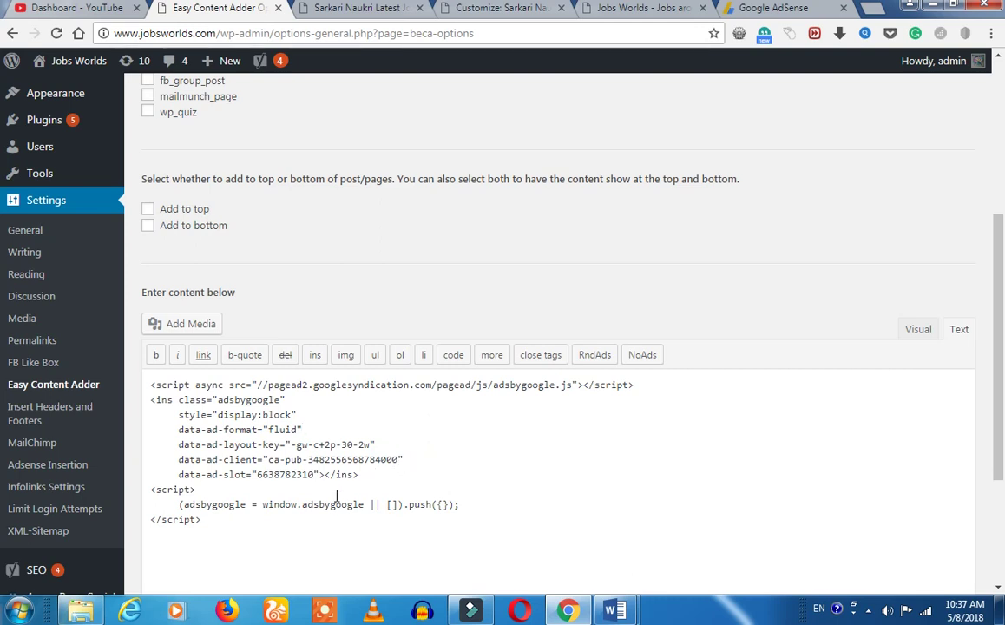
# Enable adding content to both top and bottom, select the post and page types, and turn content on.
pyautogui.click(169, 229)
pyautogui.click(167, 214)
pyautogui.scroll(2, 167, 216)
pyautogui.click(167, 180)
pyautogui.click(168, 192)
pyautogui.scroll(2, 344, 328)
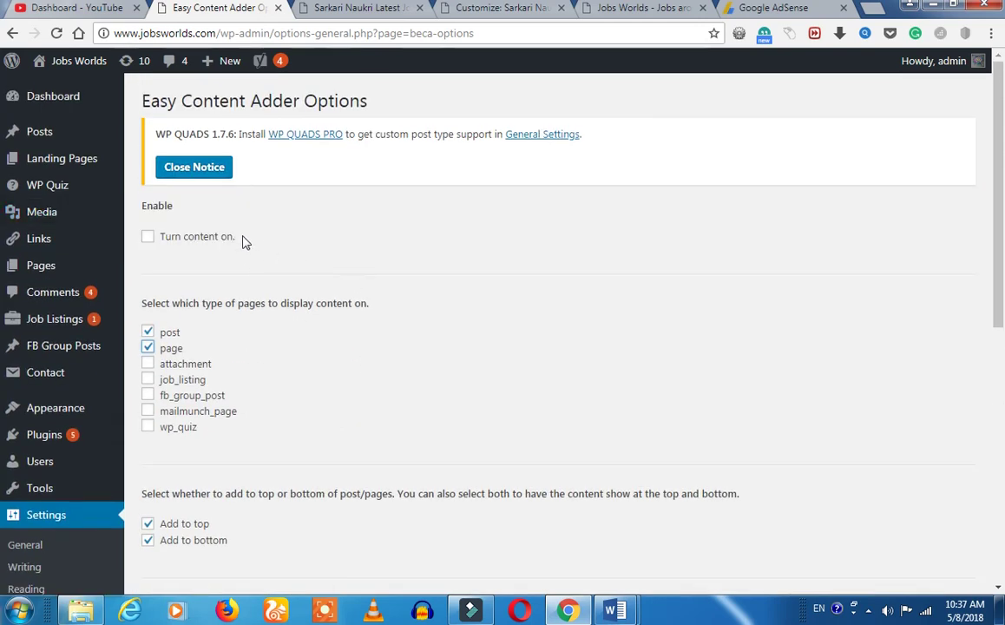
pyautogui.click(204, 238)
# Examine the live Sarkari Naukri post for the ads placed above and below its content.
pyautogui.click(314, 7)
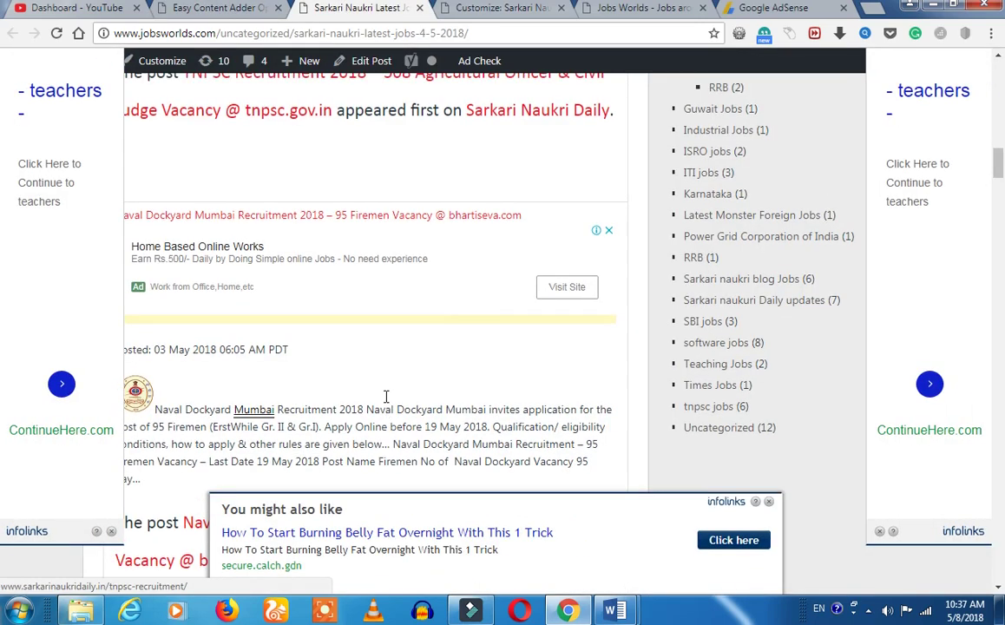
pyautogui.scroll(12, 386, 396)
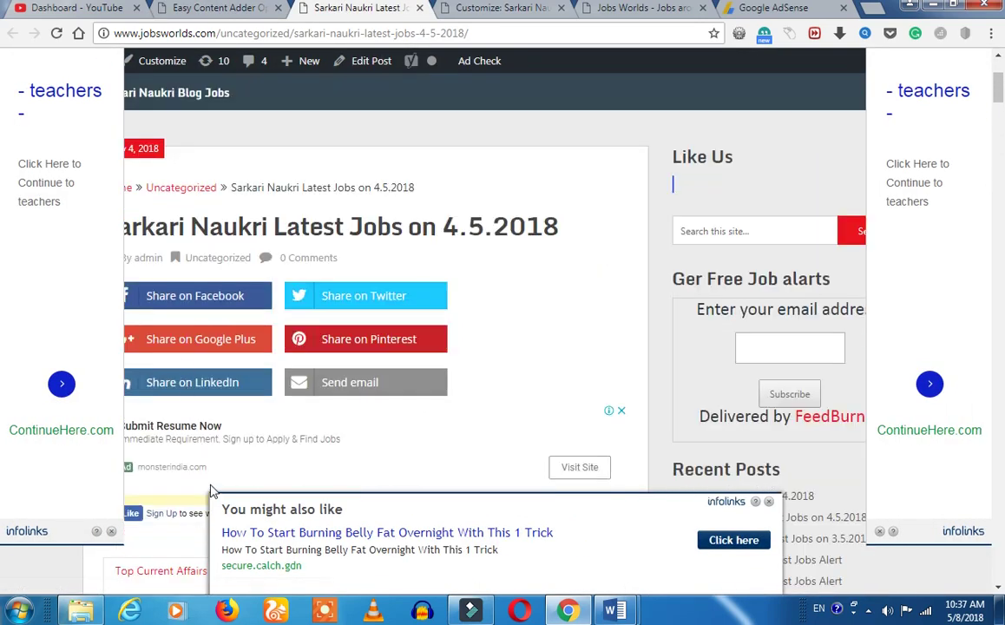
pyautogui.scroll(-2, 213, 491)
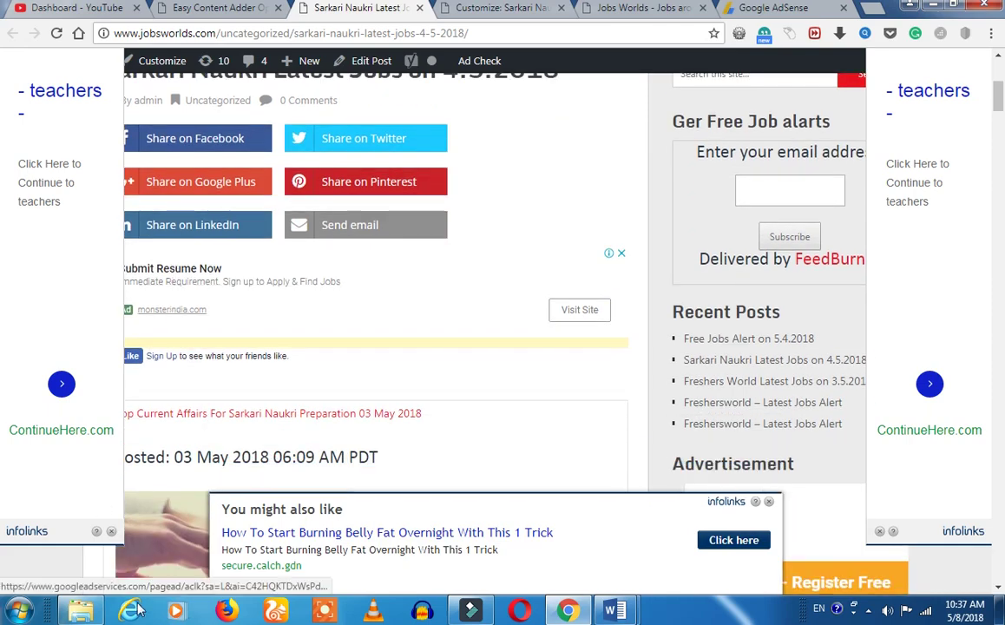
pyautogui.scroll(-15, 265, 404)
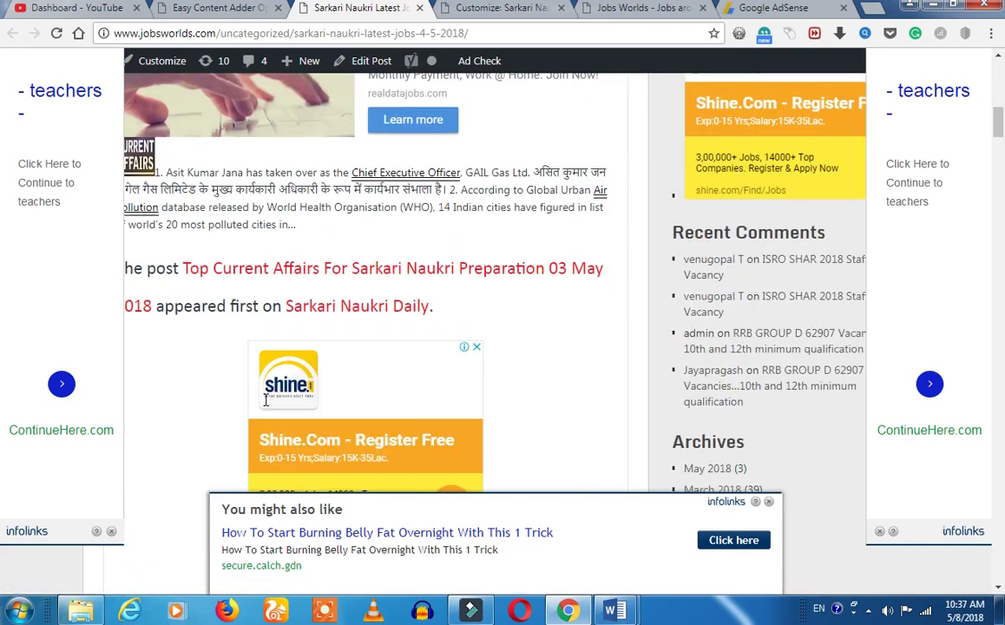
pyautogui.scroll(-15, 265, 402)
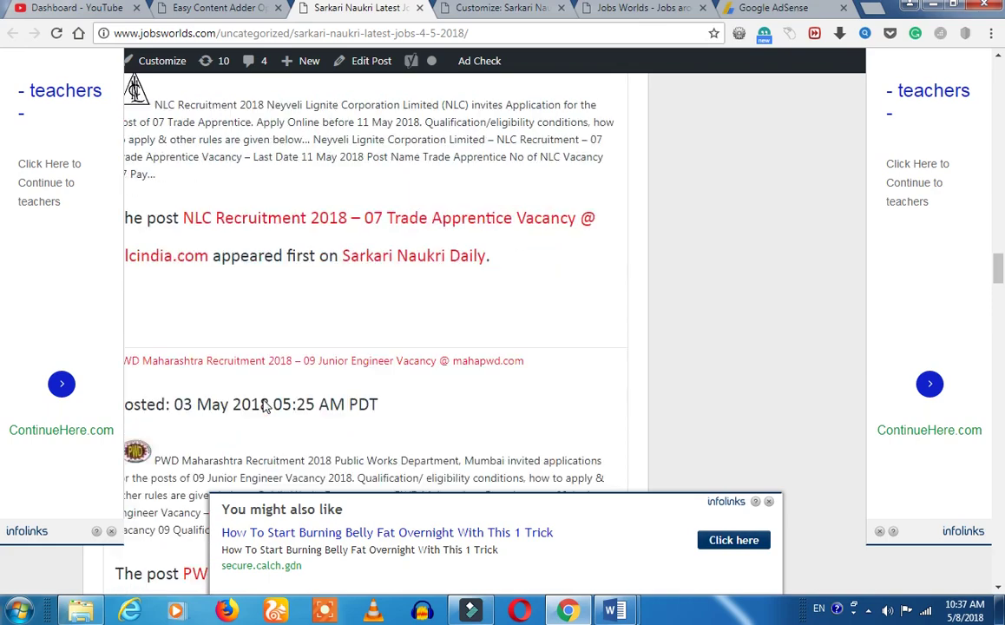
pyautogui.scroll(-15, 265, 404)
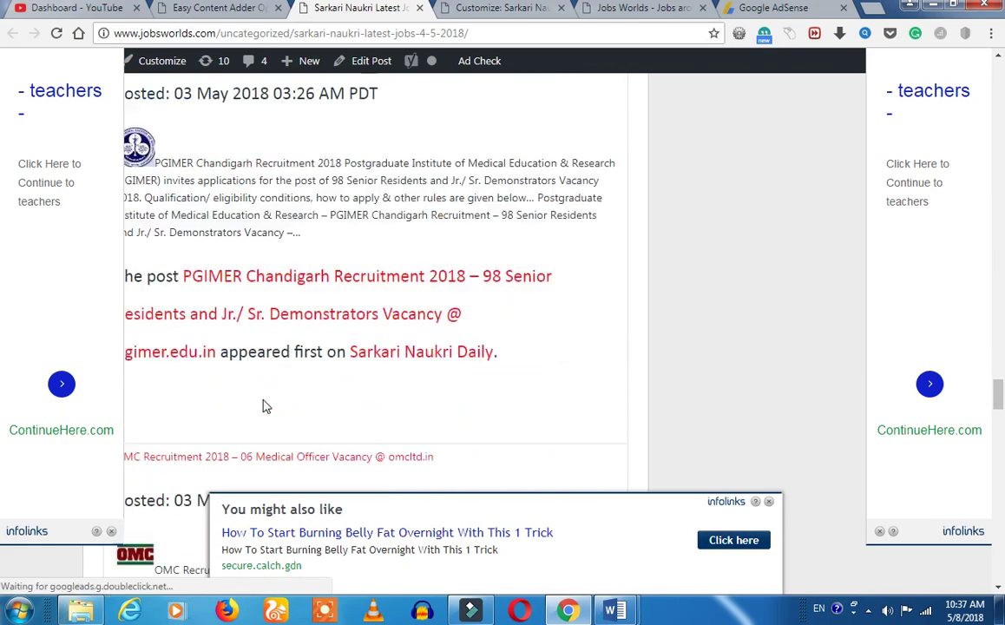
pyautogui.scroll(-15, 265, 404)
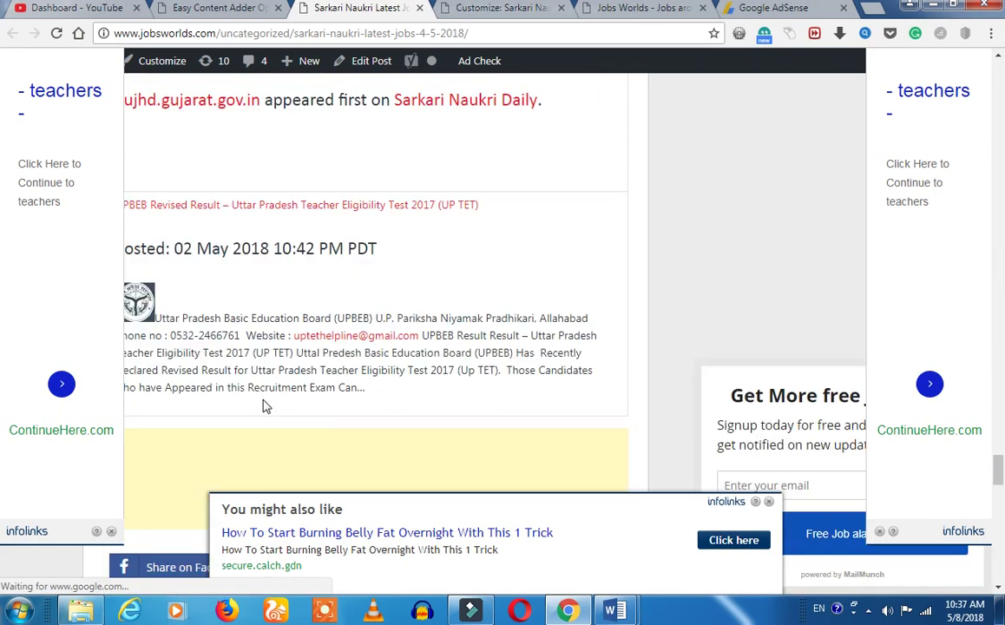
pyautogui.scroll(-1, 256, 288)
pyautogui.scroll(1, 286, 298)
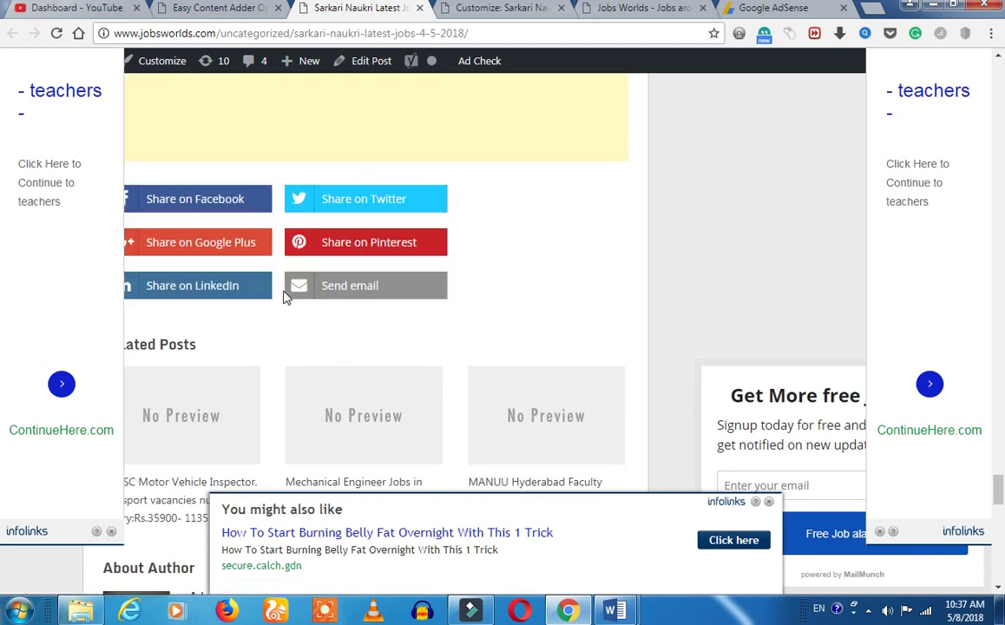
pyautogui.scroll(2, 270, 258)
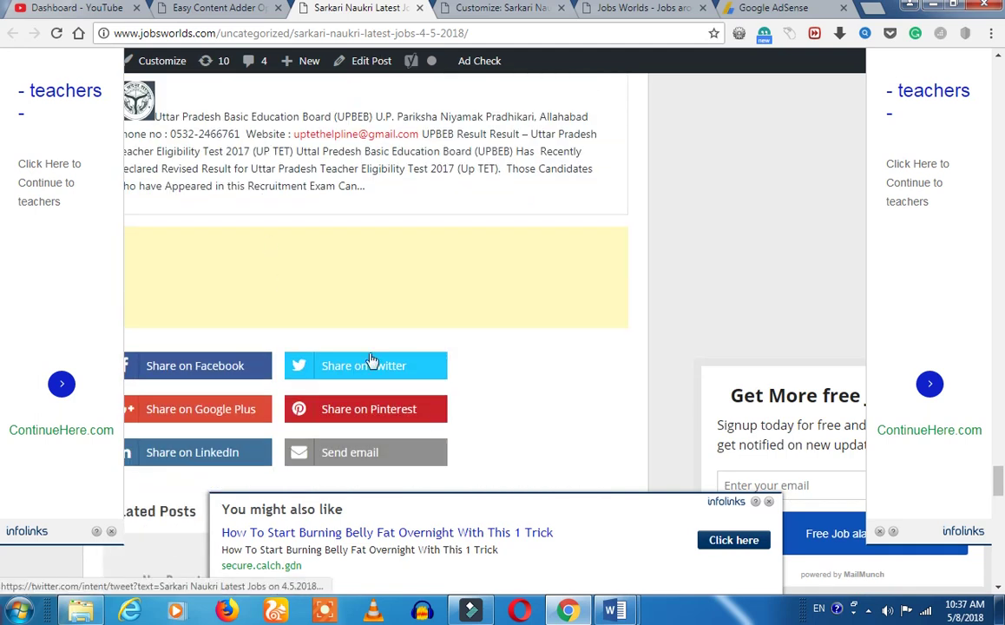
# In the Easy Content Adder options, add the text "Share this" below the ad code in the visual editor and submit the settings.
pyautogui.click(232, 7)
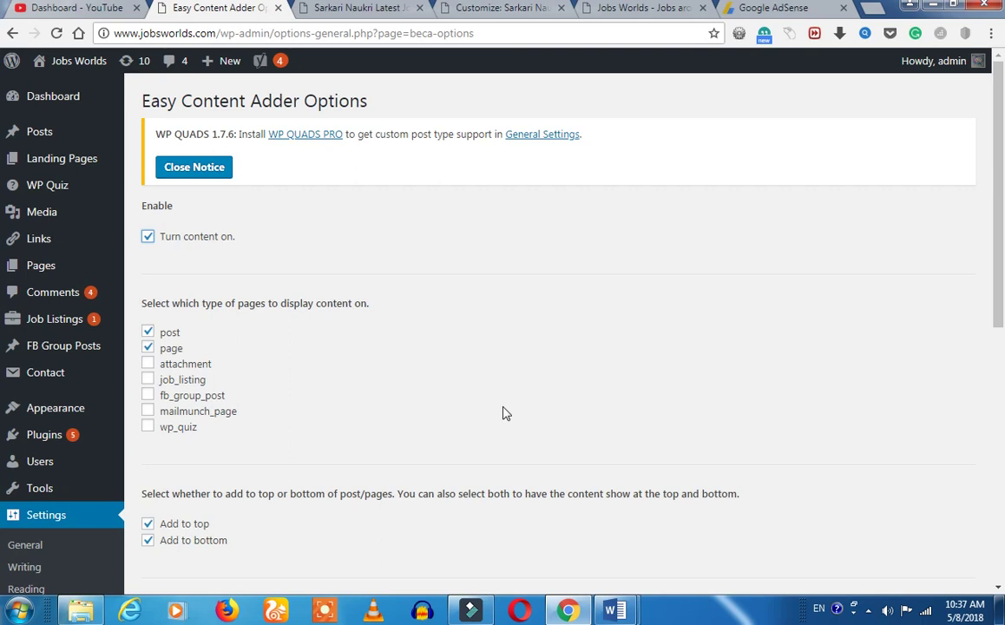
pyautogui.scroll(-6, 465, 415)
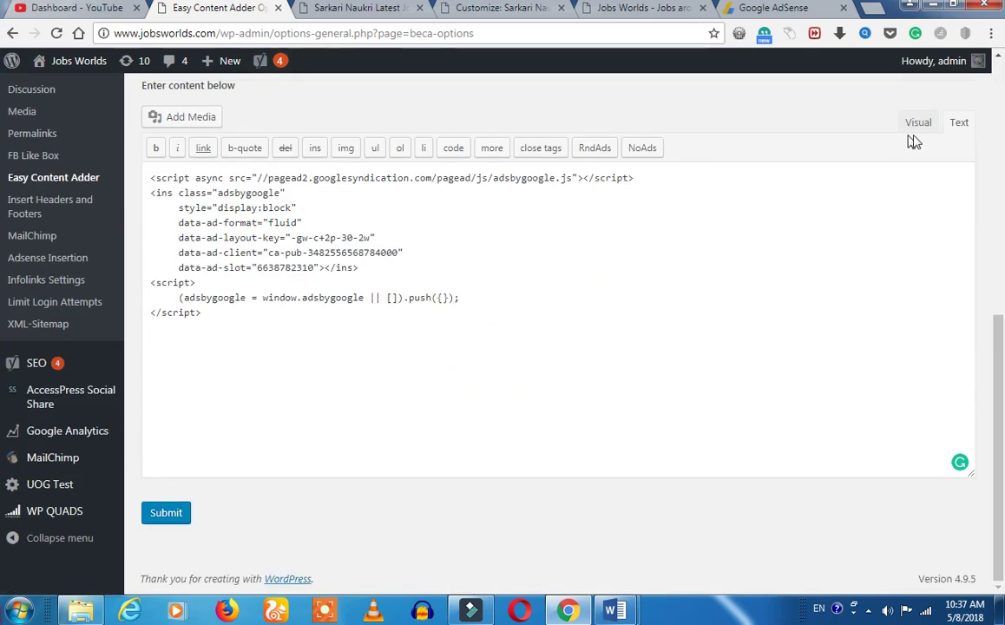
pyautogui.click(920, 122)
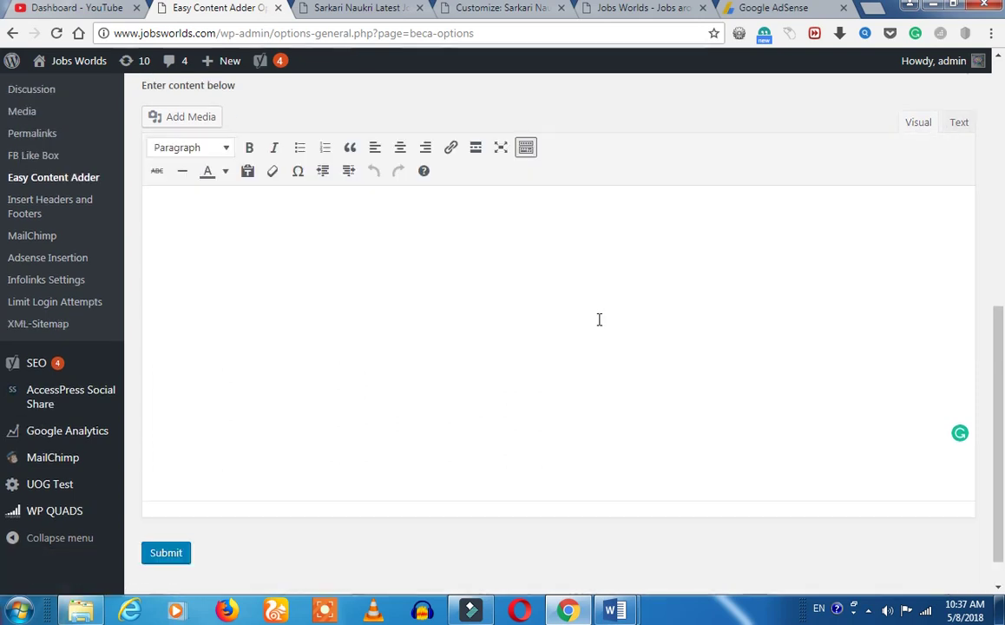
pyautogui.click(236, 291)
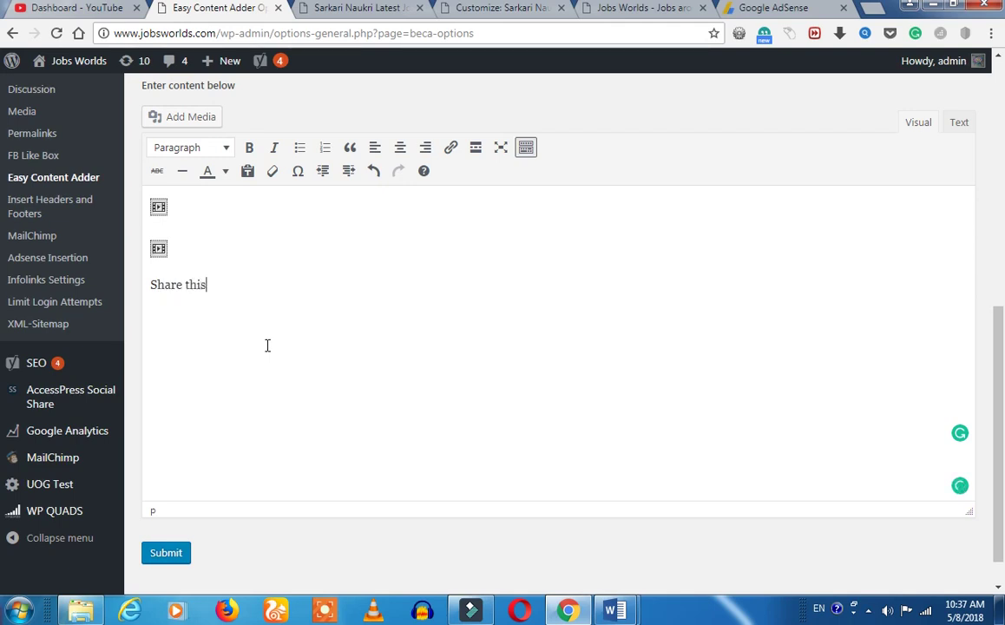
pyautogui.click(166, 555)
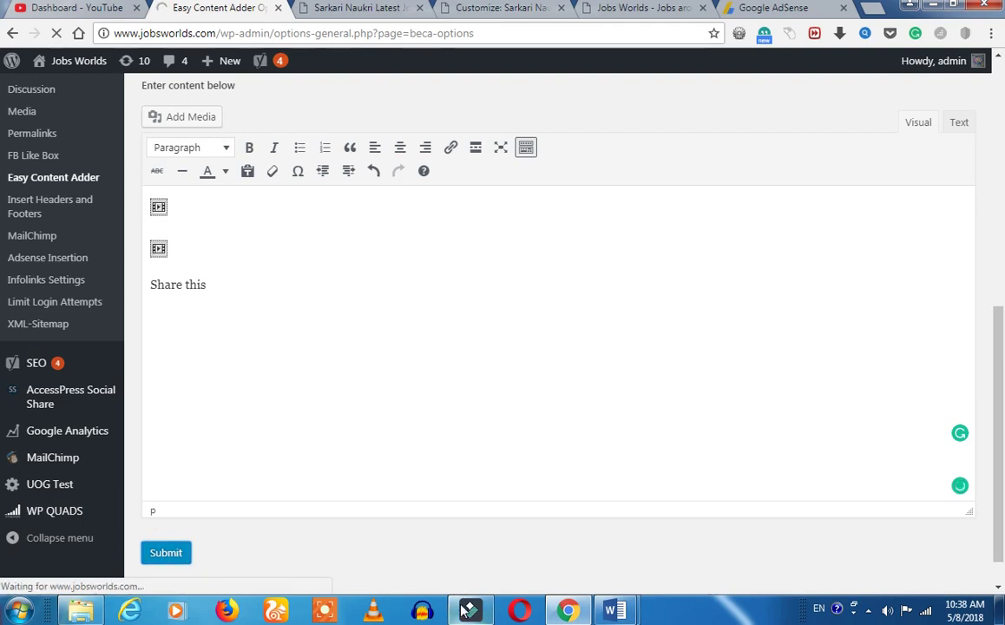
pyautogui.moveTo(472, 610)
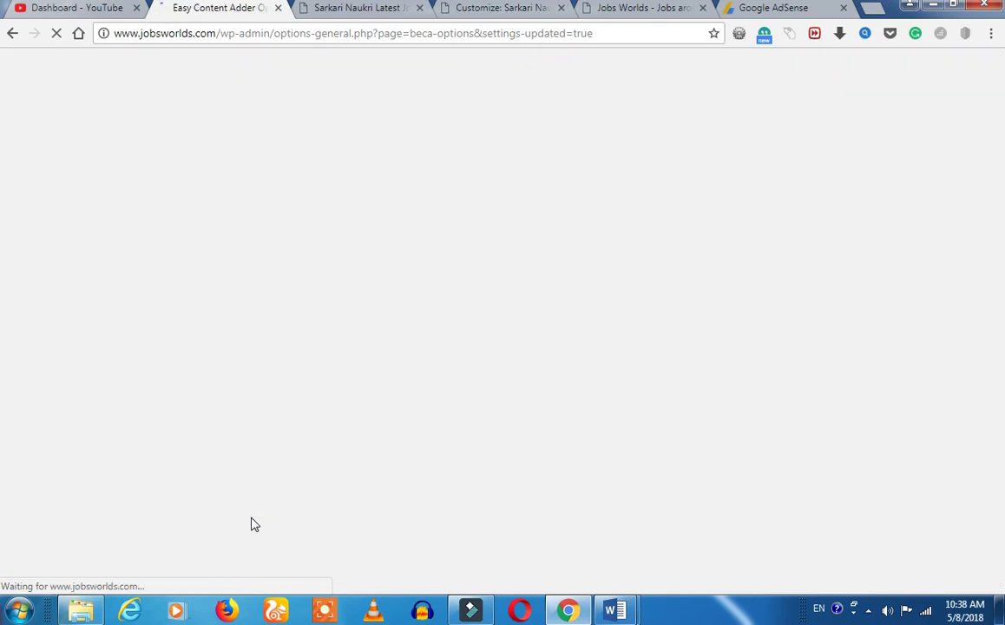
# Reload the live Sarkari Naukri post and check the area above its content for the "Share this" text beneath the ad.
pyautogui.click(356, 6)
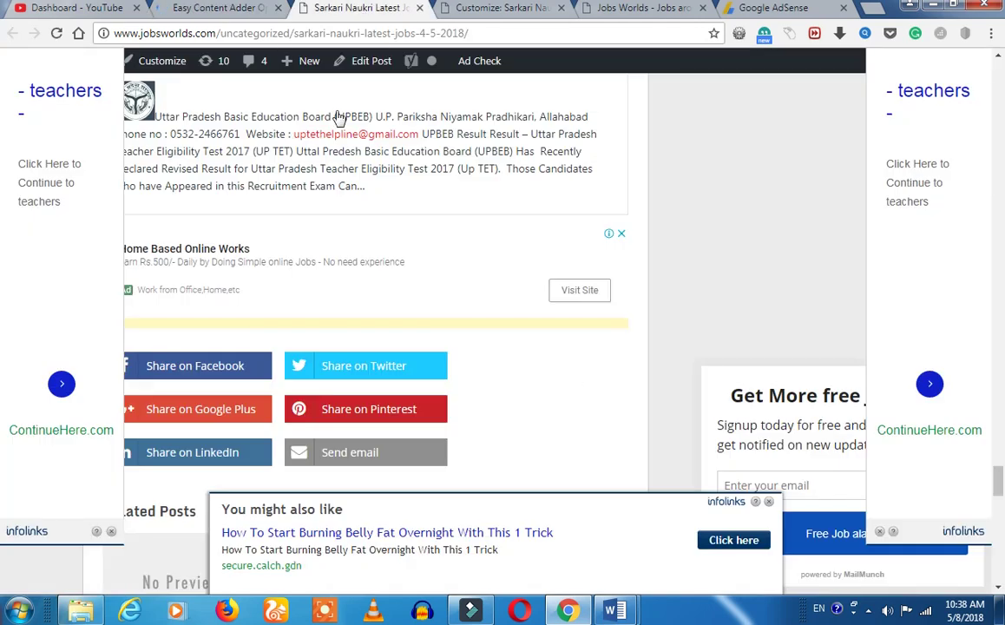
pyautogui.click(57, 34)
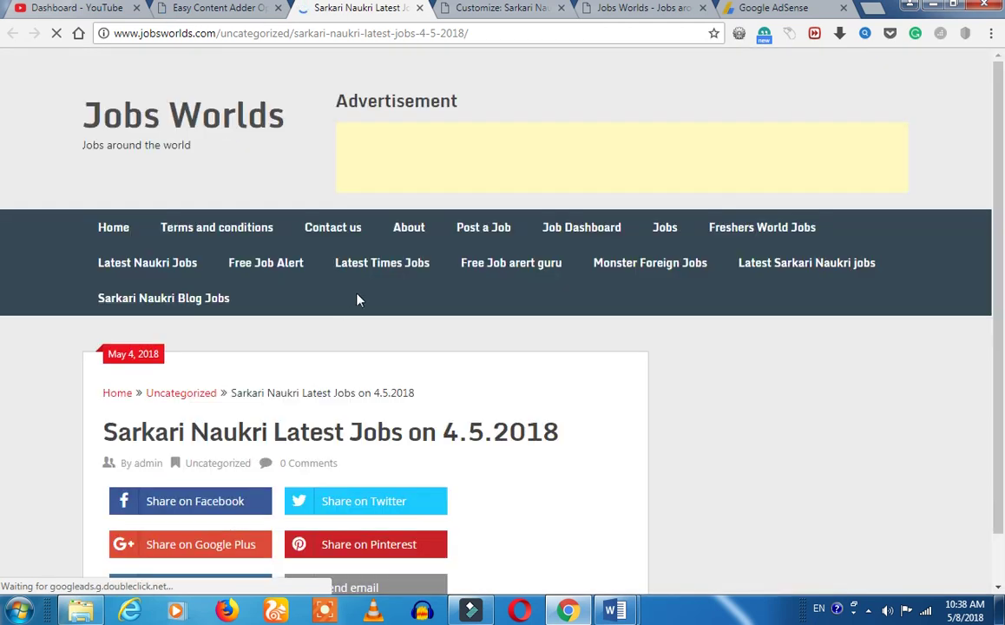
pyautogui.scroll(-3, 311, 393)
pyautogui.scroll(-10, 311, 393)
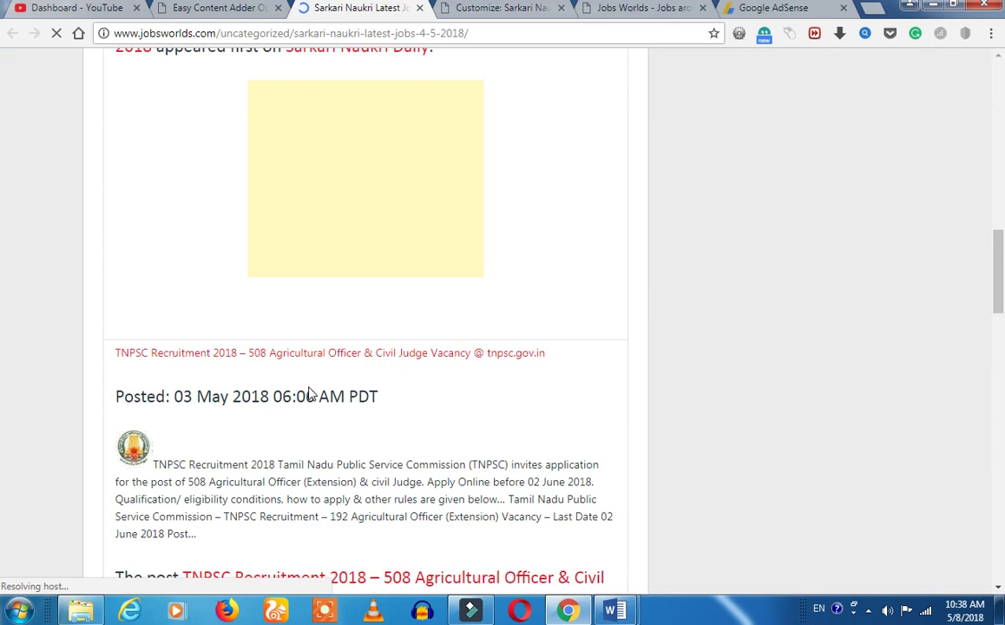
pyautogui.scroll(5, 309, 386)
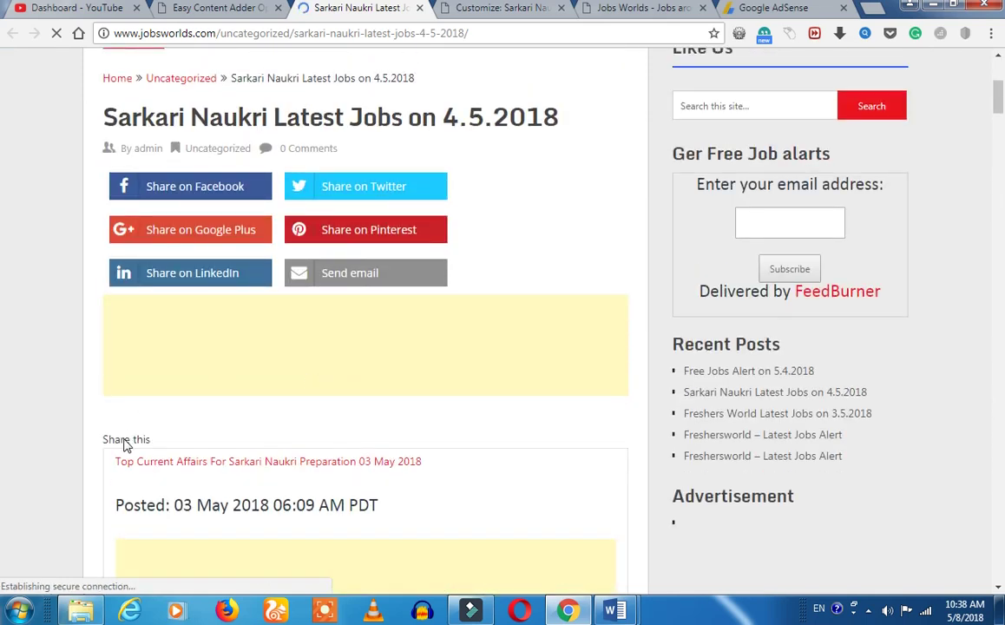
pyautogui.moveTo(113, 440); pyautogui.dragTo(149, 442)
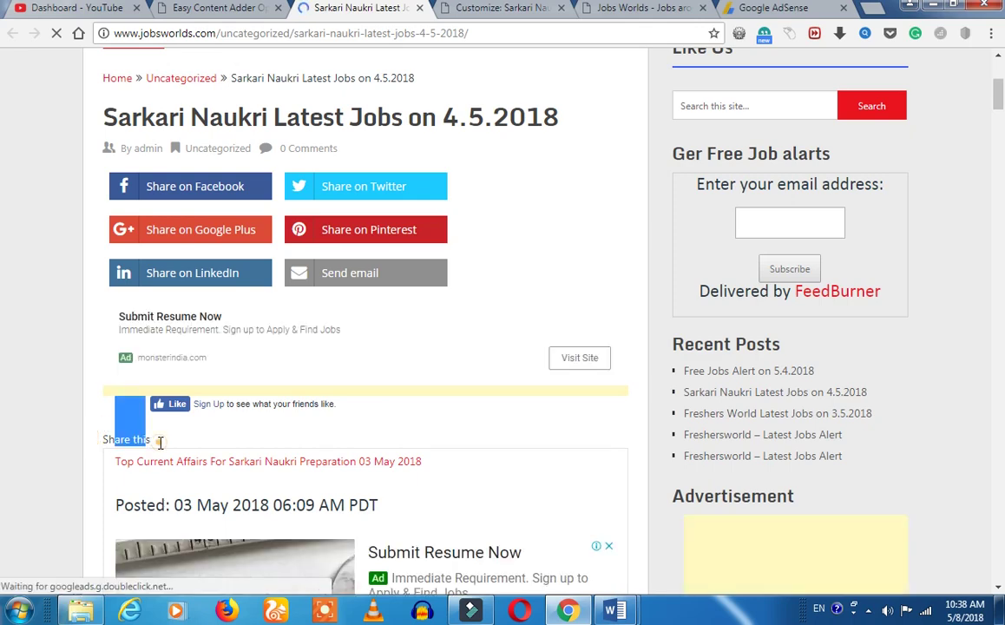
# Examine the end of the live Sarkari Naukri post for the ad and "Share this" text below its content.
pyautogui.scroll(-9, 160, 443)
pyautogui.scroll(-15, 160, 443)
pyautogui.scroll(-20, 160, 439)
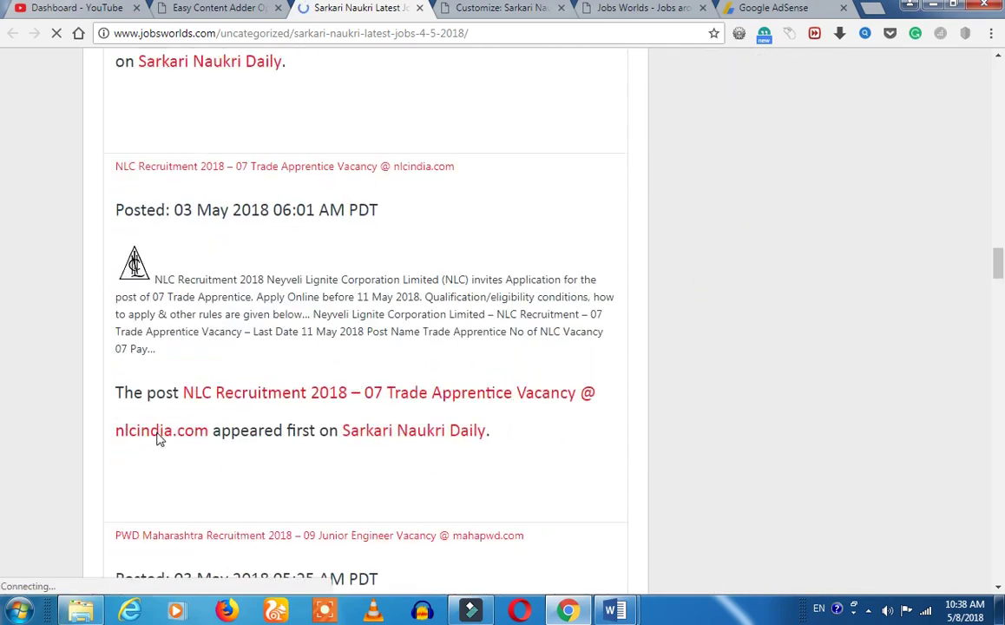
pyautogui.scroll(-18, 159, 439)
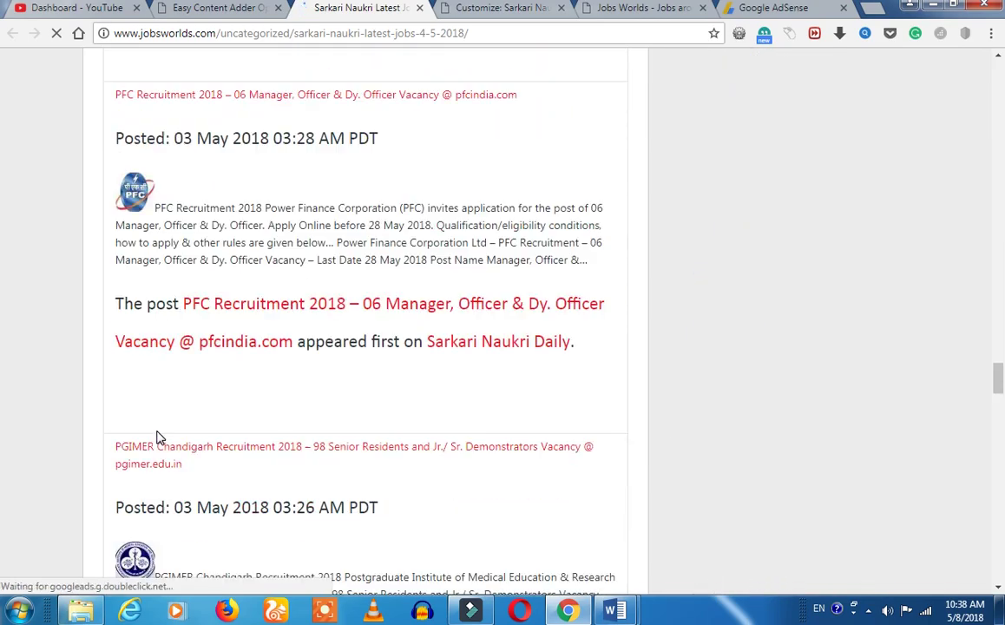
pyautogui.scroll(-10, 160, 439)
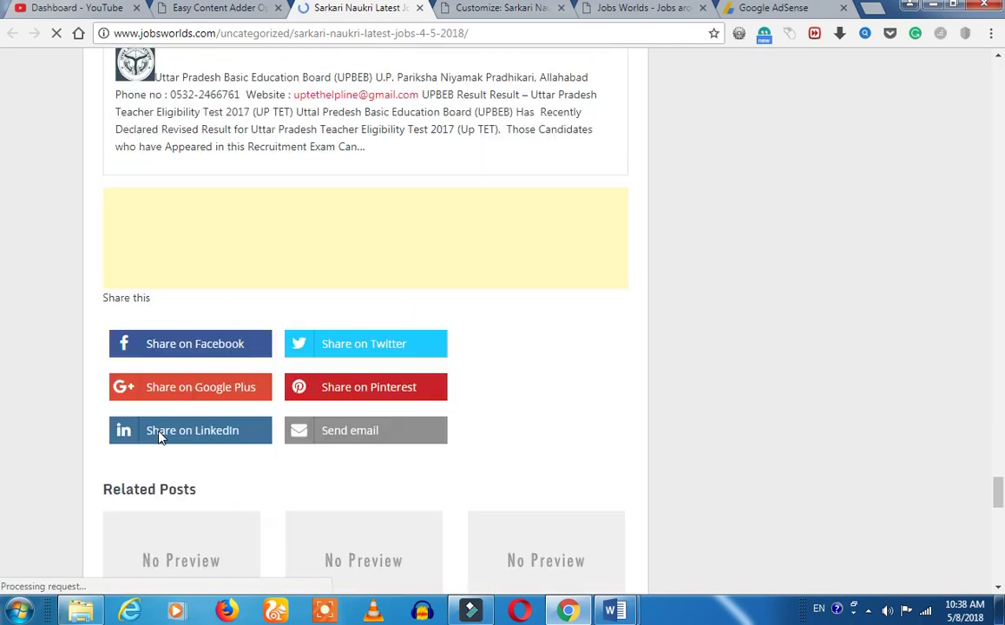
pyautogui.scroll(-5, 160, 440)
pyautogui.scroll(4, 160, 439)
pyautogui.scroll(3, 160, 439)
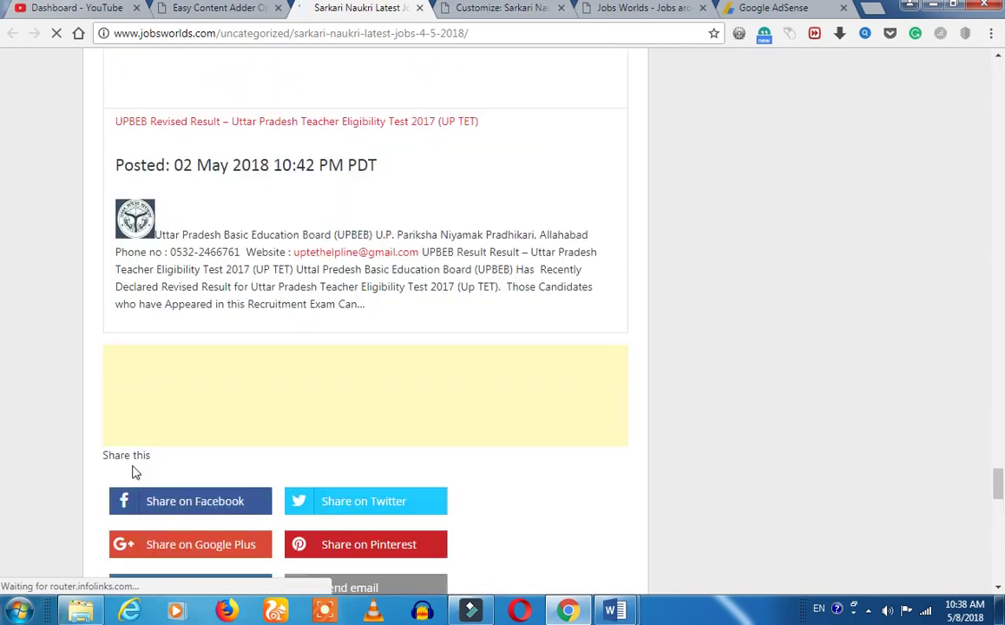
pyautogui.moveTo(115, 456); pyautogui.dragTo(166, 468)
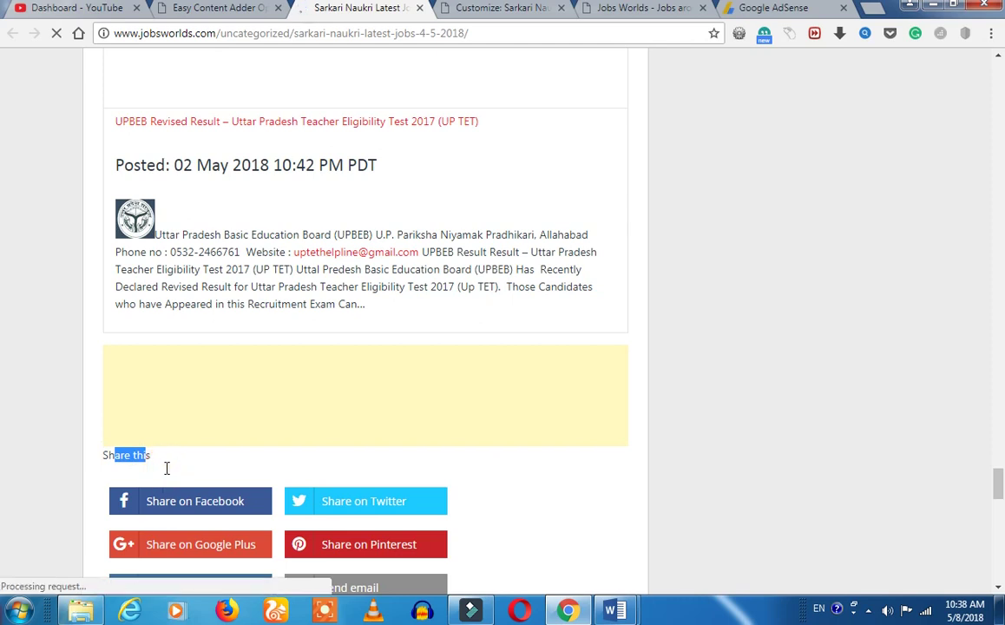
pyautogui.click(259, 246)
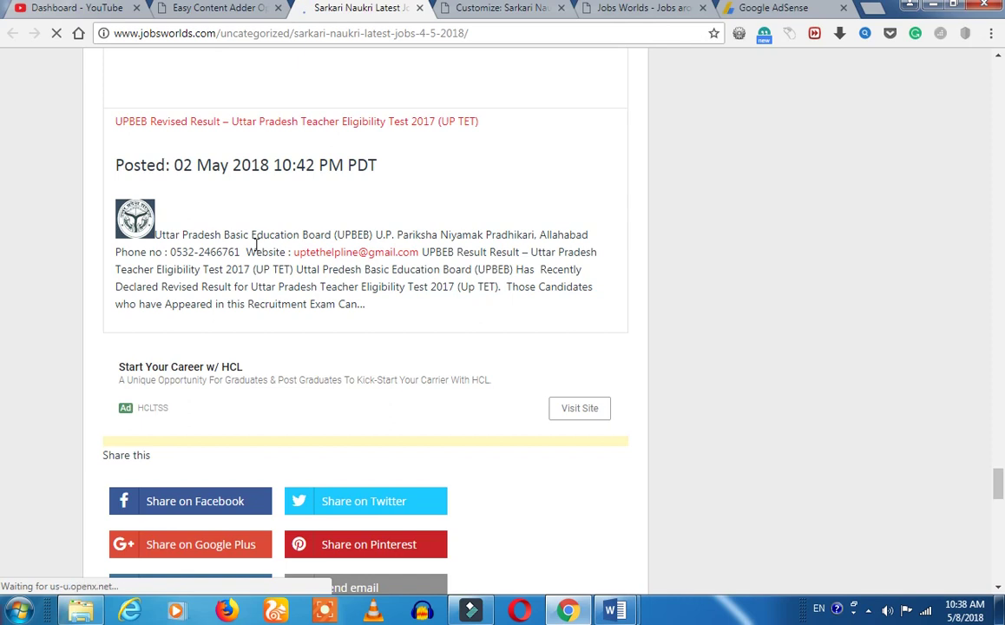
pyautogui.scroll(2, 247, 252)
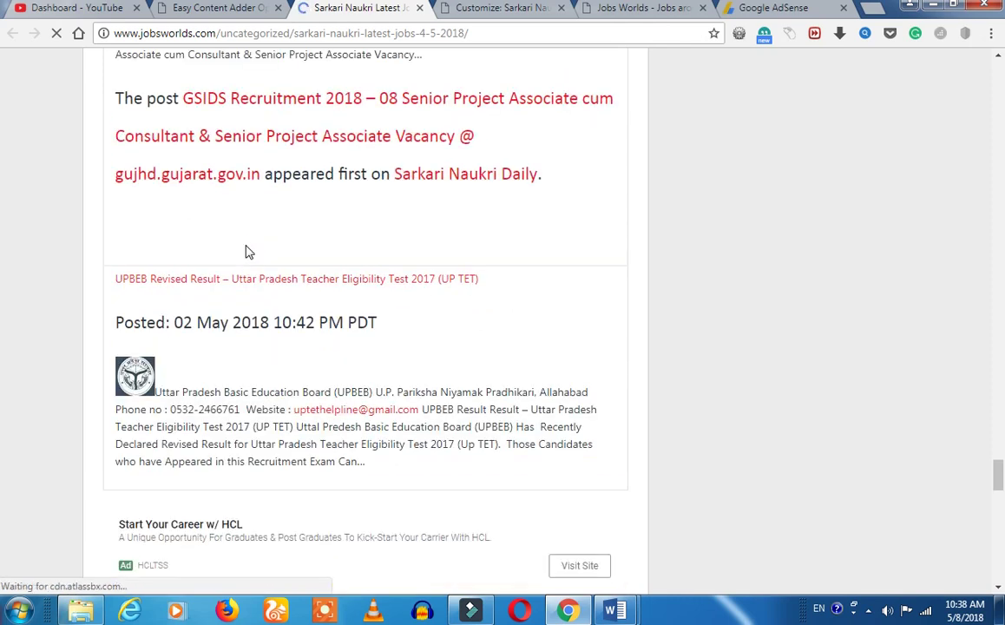